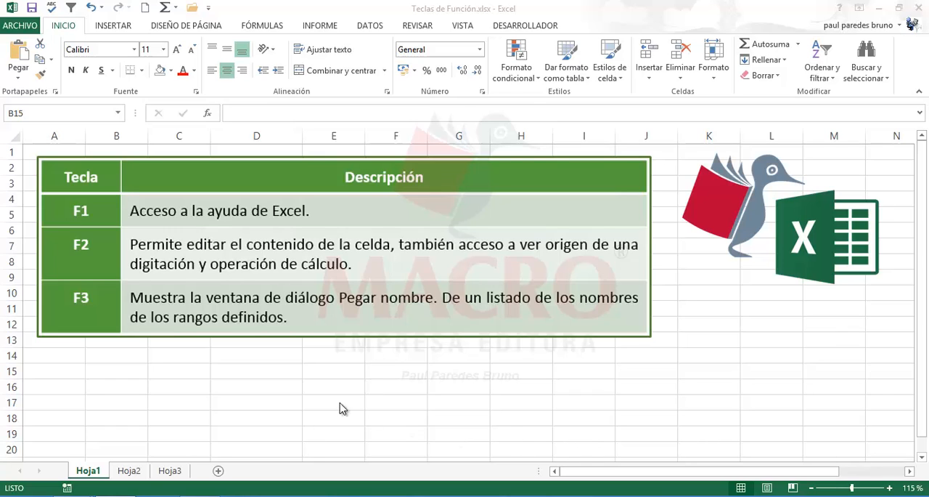
- Open the Excel help window, then move and resize it so it floats smaller over the worksheet
click(191, 369)
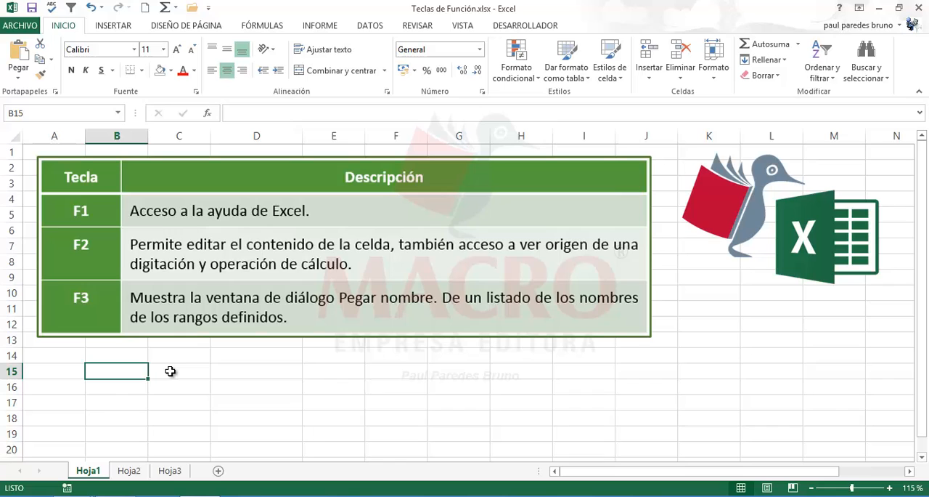
key(F1)
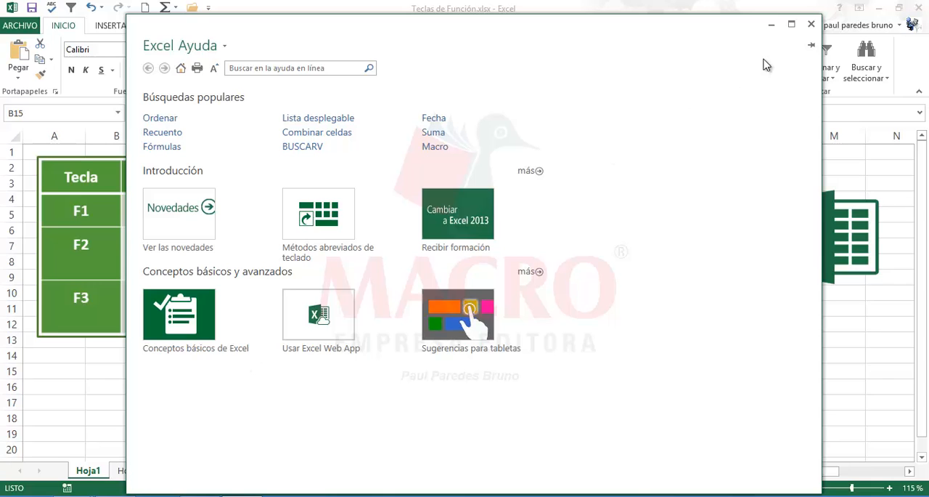
click(792, 25)
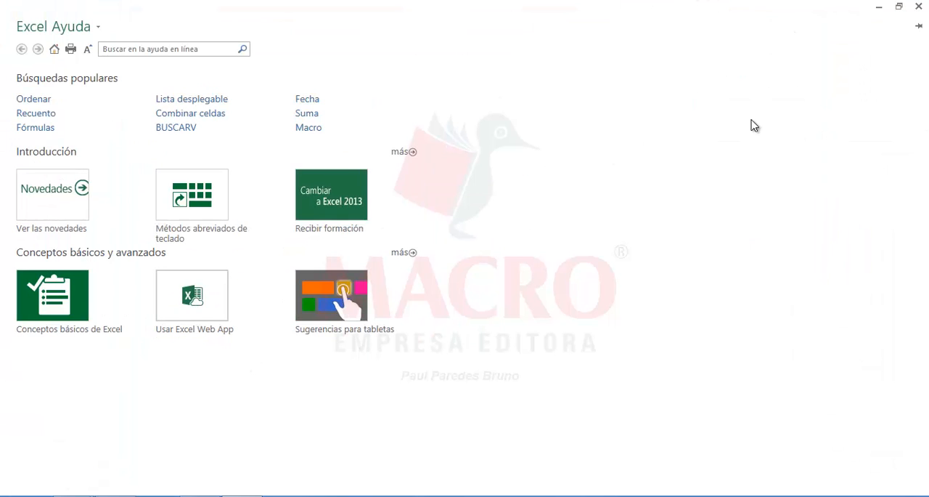
click(899, 6)
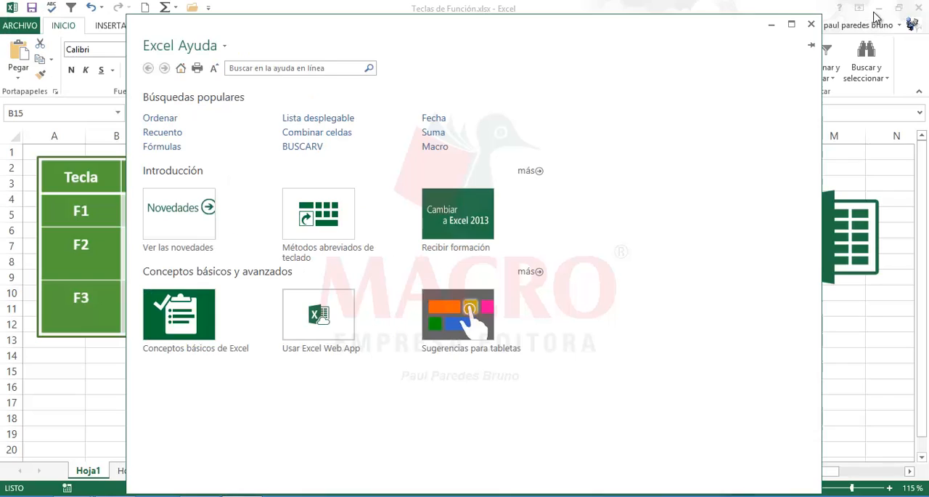
drag(825, 16, 562, 173)
drag(465, 185, 573, 97)
scroll(676, 276, down, 3)
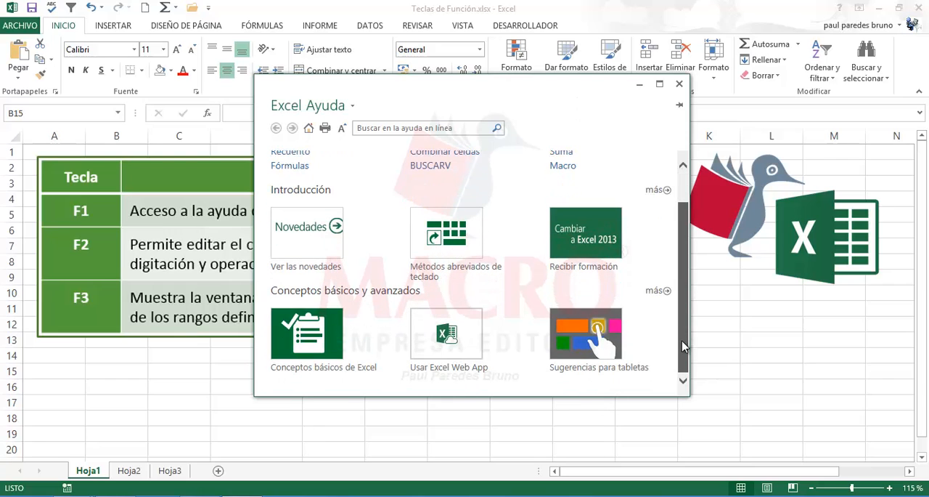
drag(688, 398, 801, 450)
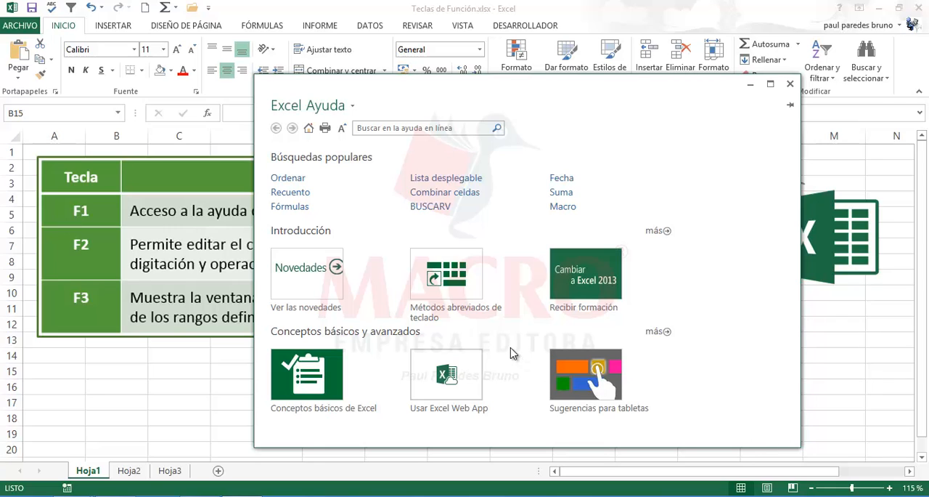
- Read the "Usar referencias en fórmulas" section of the help article "Información general sobre fórmulas", then return to the help home page
click(297, 212)
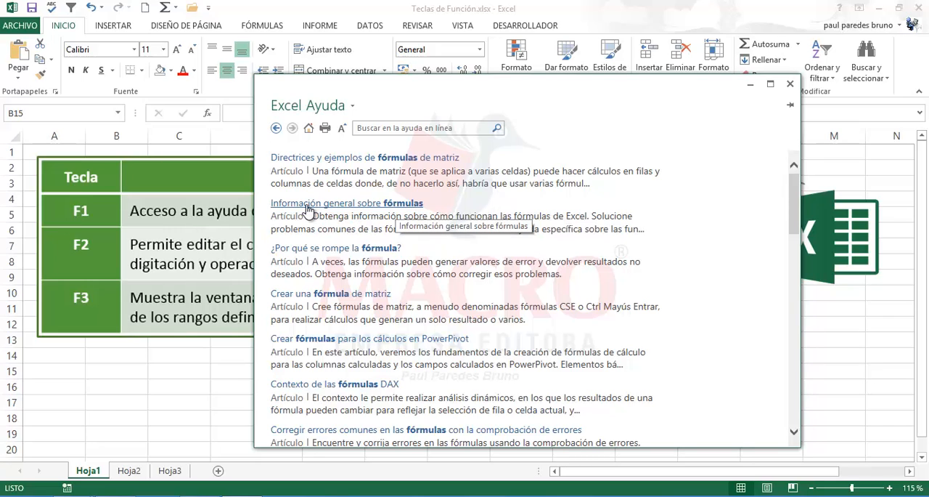
click(355, 206)
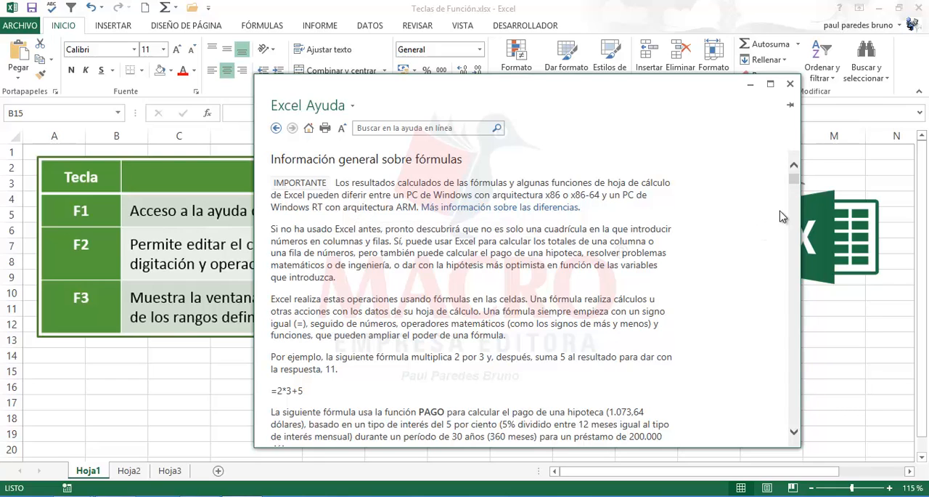
drag(794, 182, 798, 191)
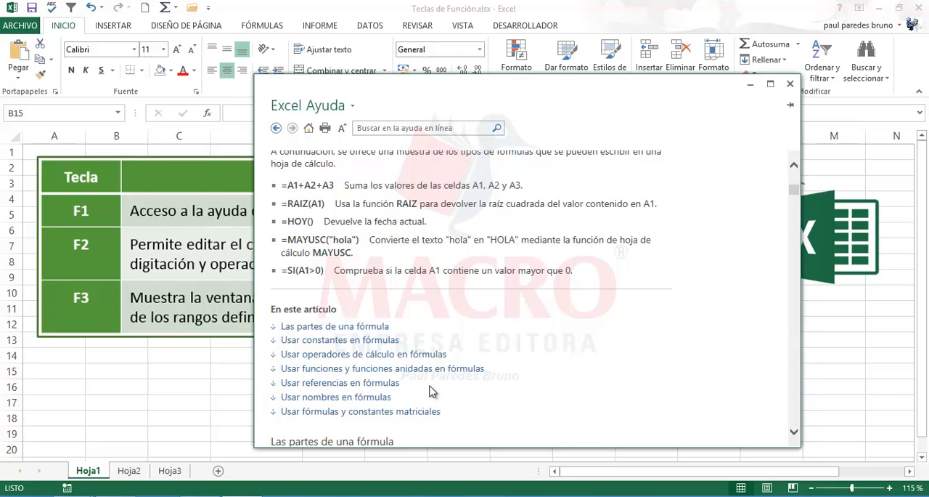
click(341, 383)
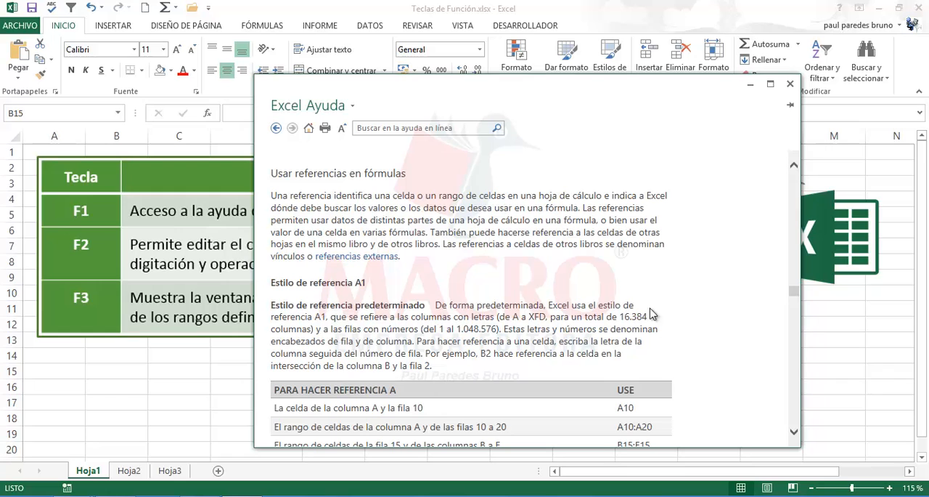
mouse_move(793, 286)
mouse_down()
mouse_move(796, 326)
mouse_move(802, 181)
mouse_move(774, 222)
mouse_move(794, 291)
mouse_up()
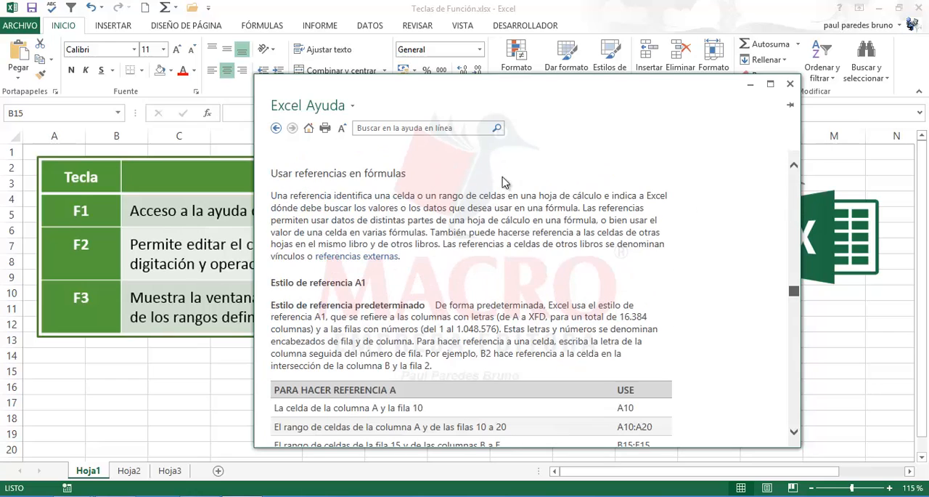
click(276, 128)
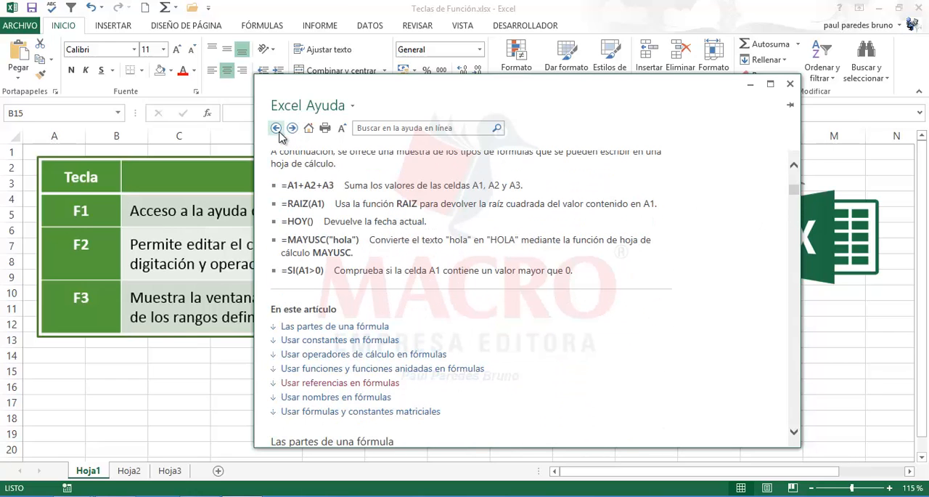
click(277, 129)
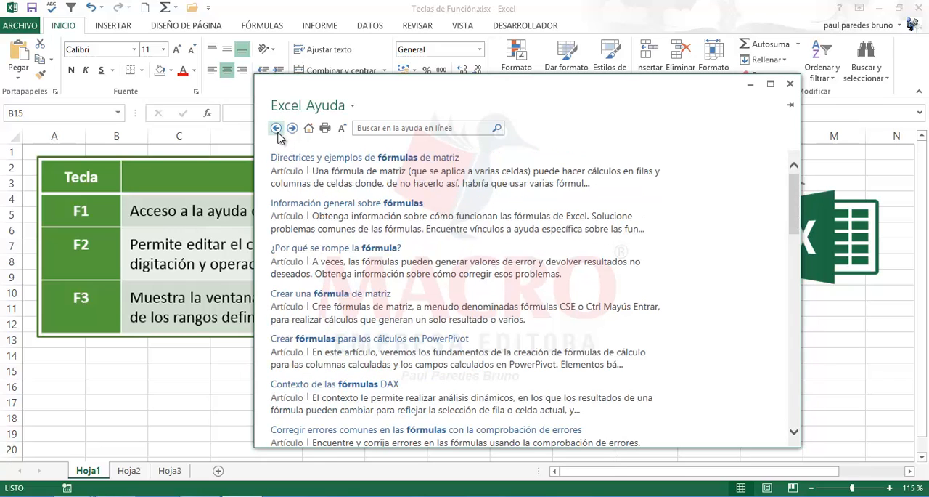
click(277, 130)
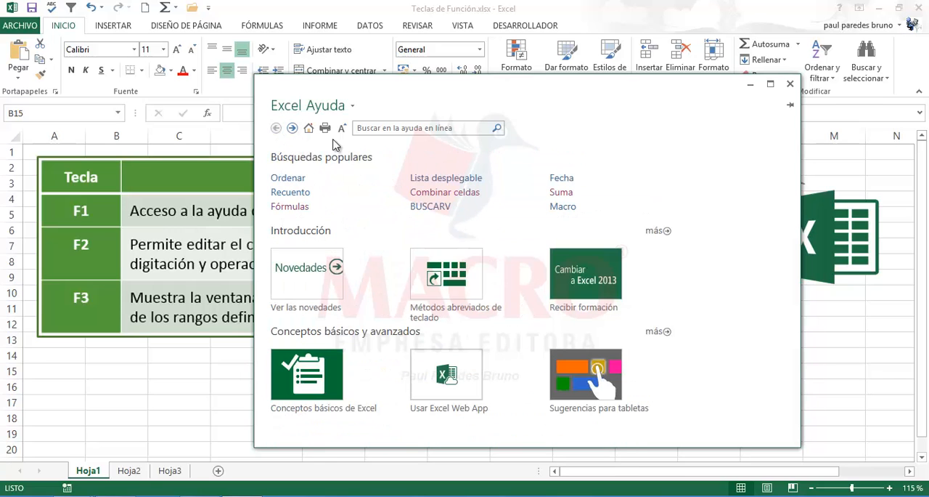
- Search the help for "contara", read the article on counting non-empty cells with CONTARA, and close the help window
click(388, 128)
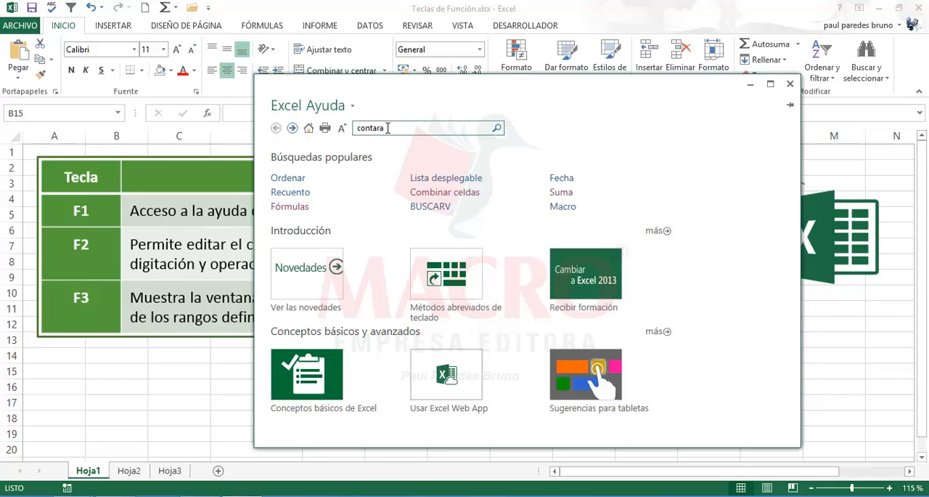
key(Return)
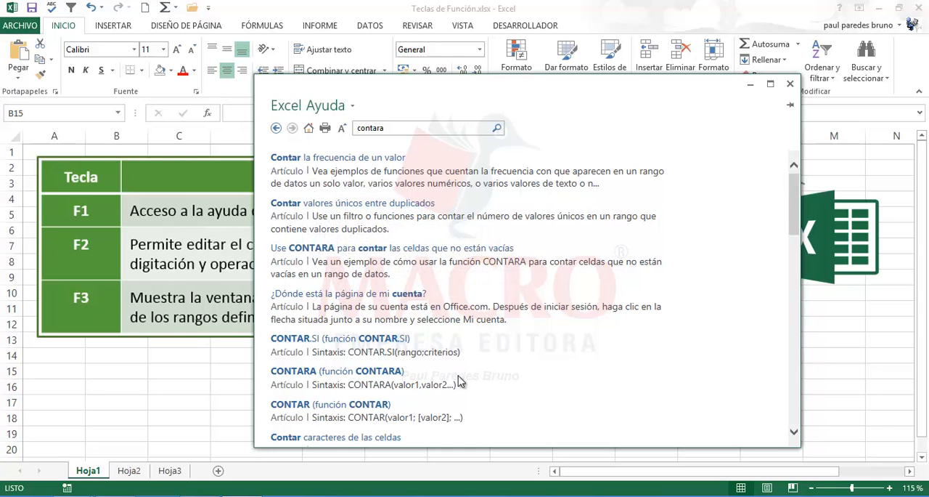
click(305, 249)
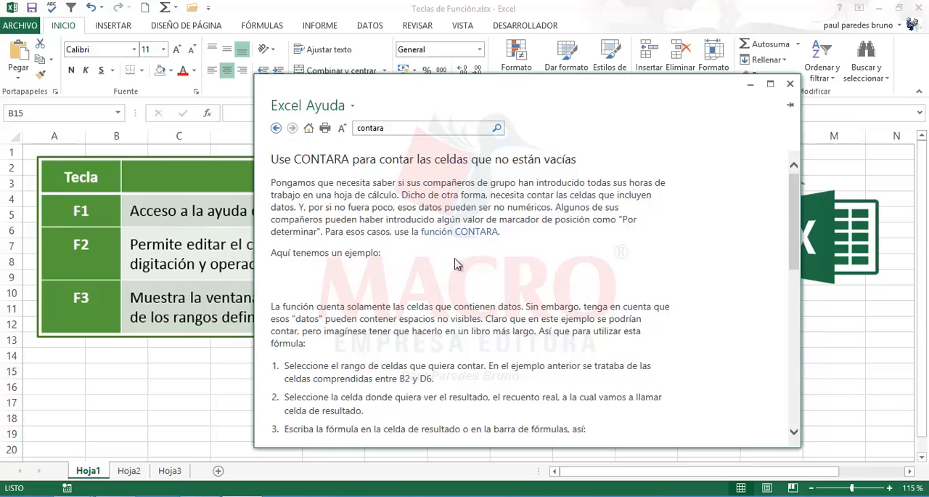
mouse_move(792, 215)
mouse_down()
mouse_move(789, 414)
mouse_move(798, 199)
mouse_up()
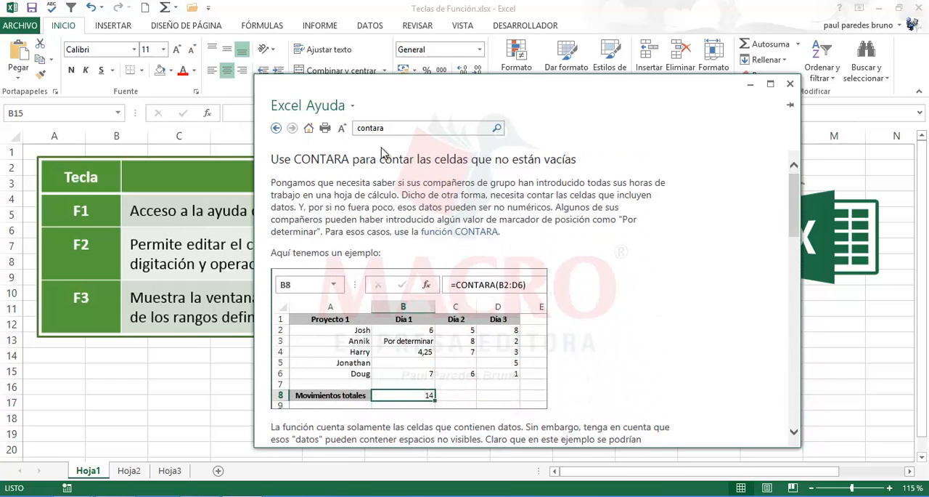
click(276, 128)
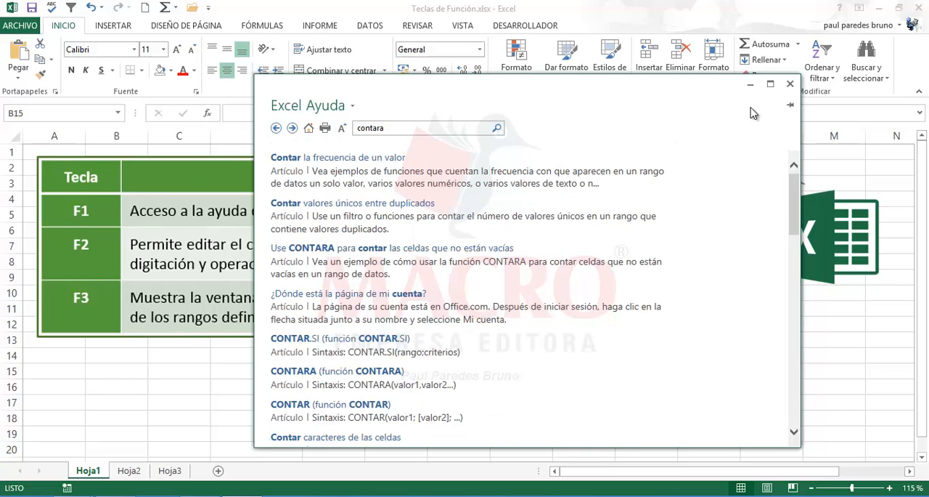
click(790, 84)
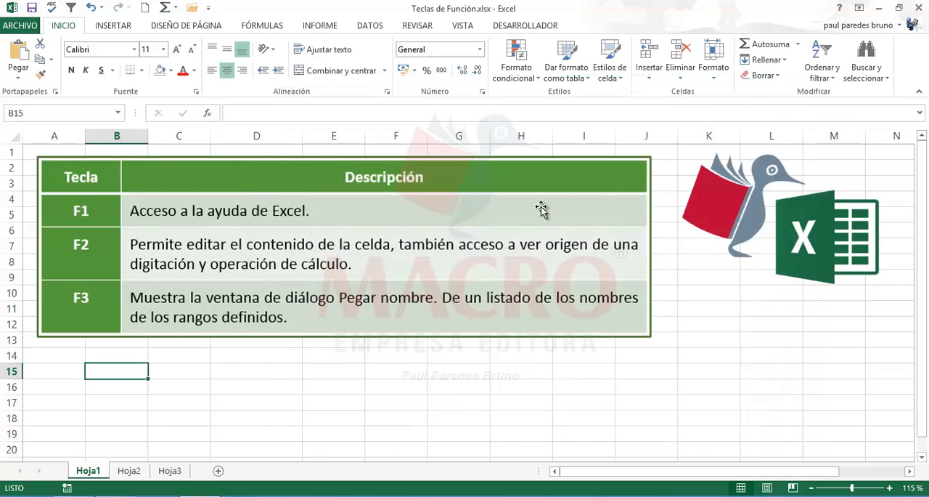
- Enter a list of four people's first names in cells A15 to A18 of Hoja1
click(197, 371)
click(105, 375)
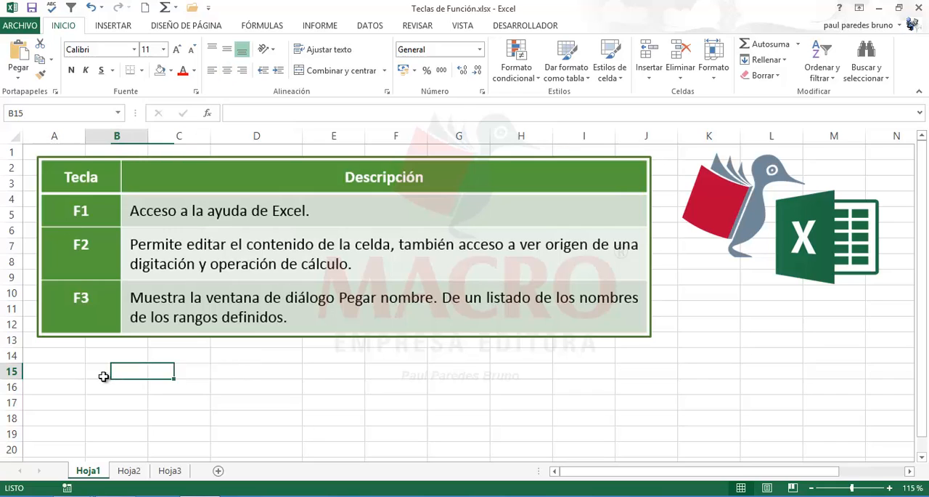
click(62, 376)
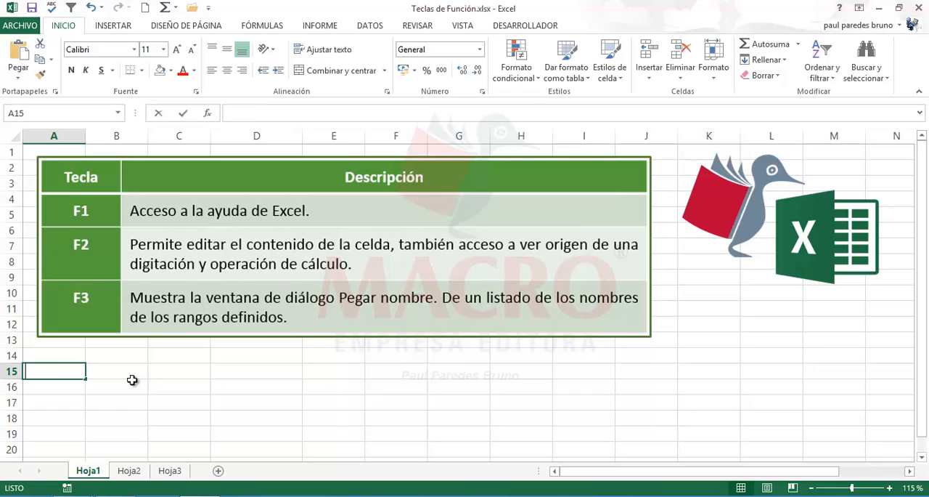
text(JUan)
key(Return)
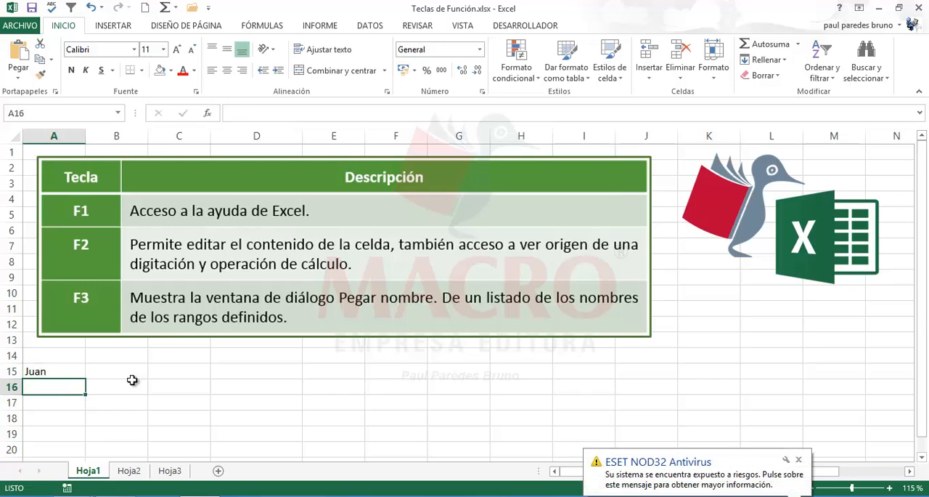
text(Maria)
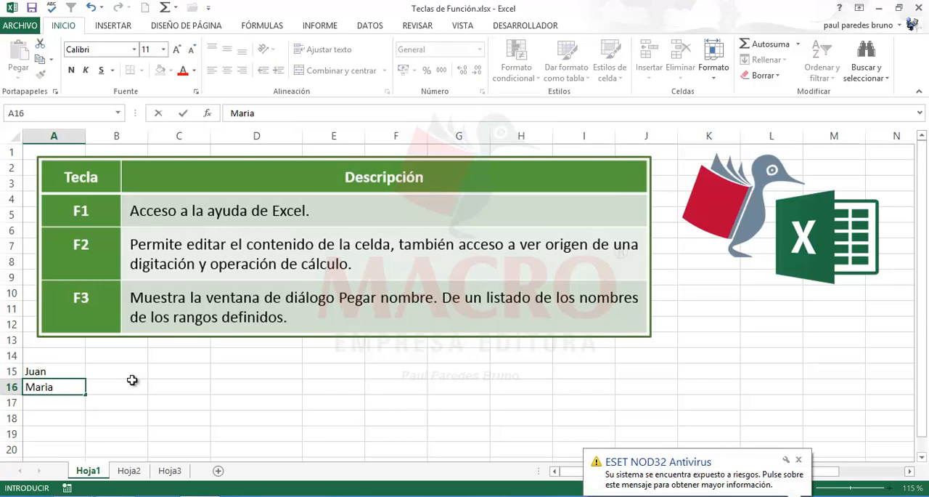
key(Return)
text(I)
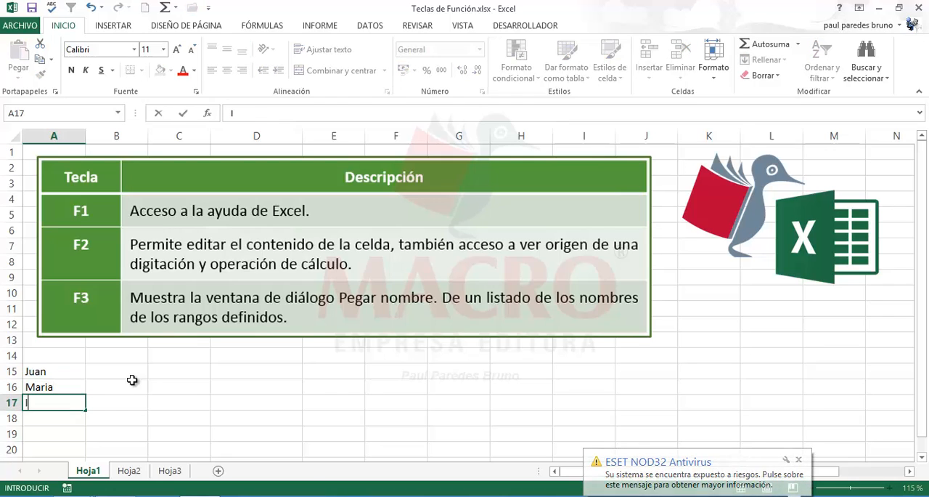
text(nes)
key(Return)
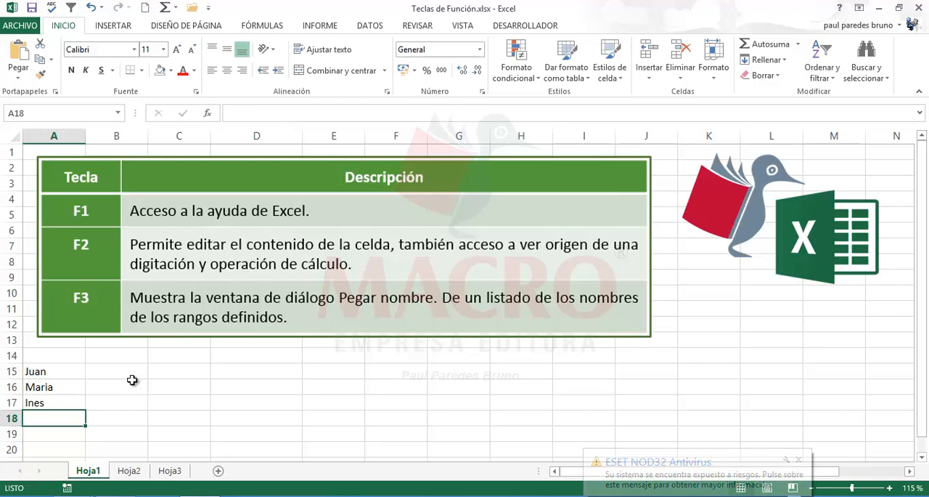
text(Ri)
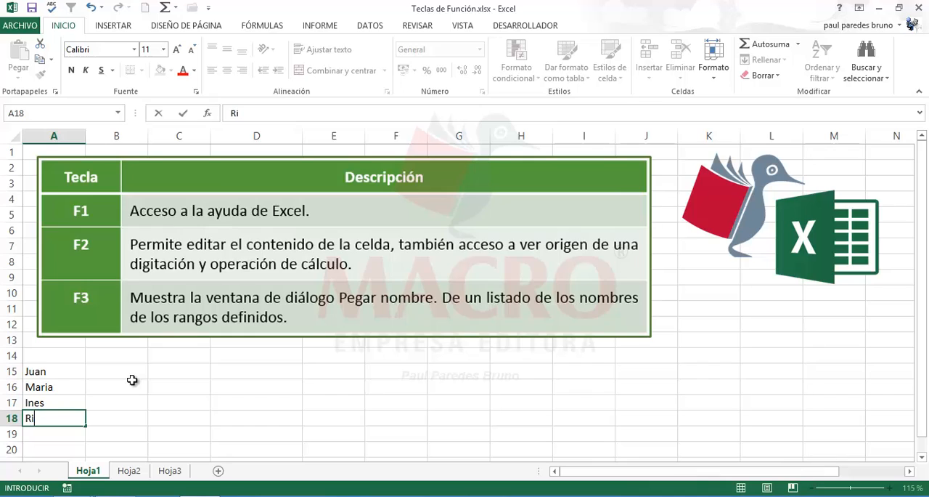
text(cardo)
key(Return)
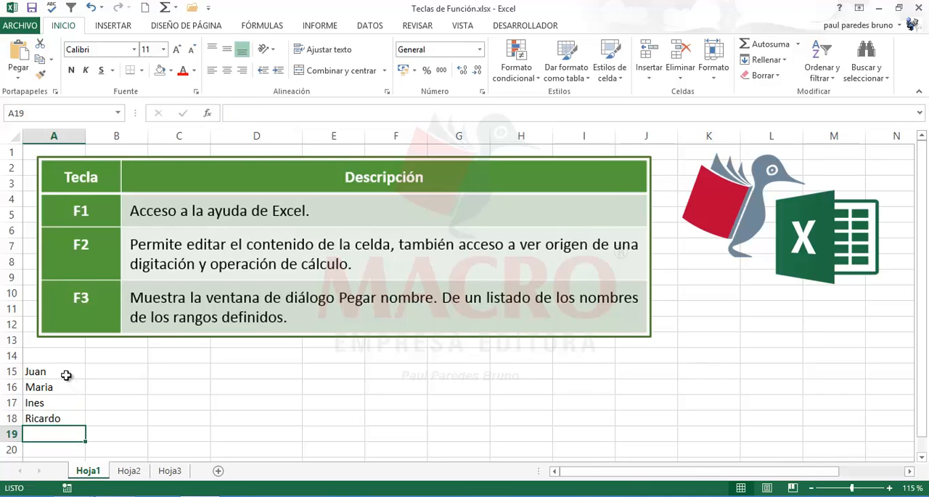
- Enter the values 24, 19, 37 and 28 beside the names in cells B15 to B18
drag(66, 375, 63, 417)
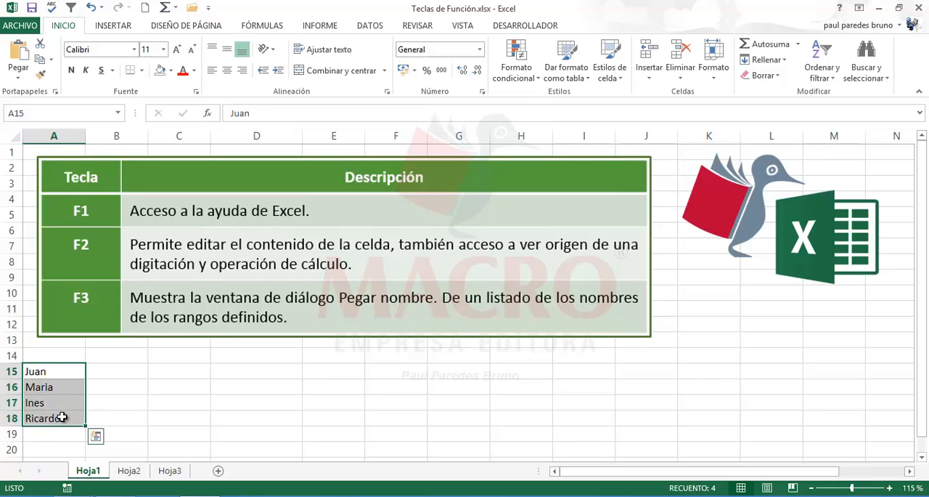
click(118, 375)
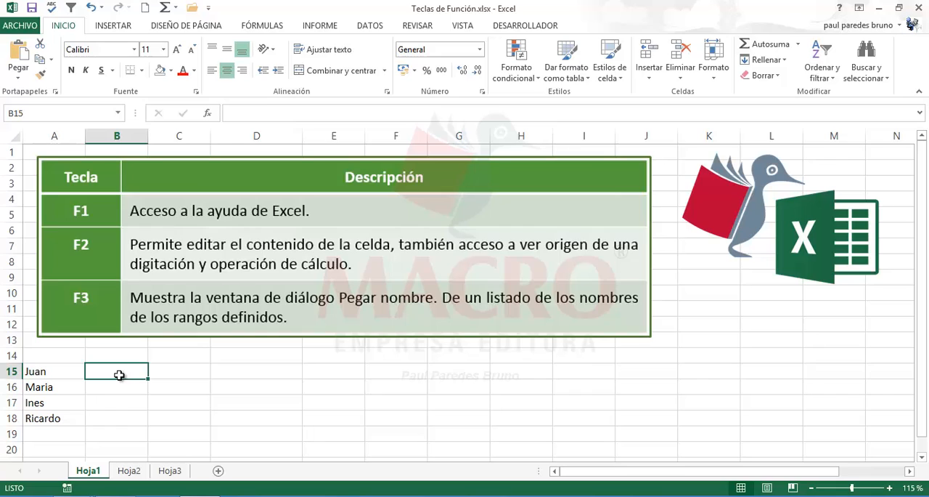
text(24)
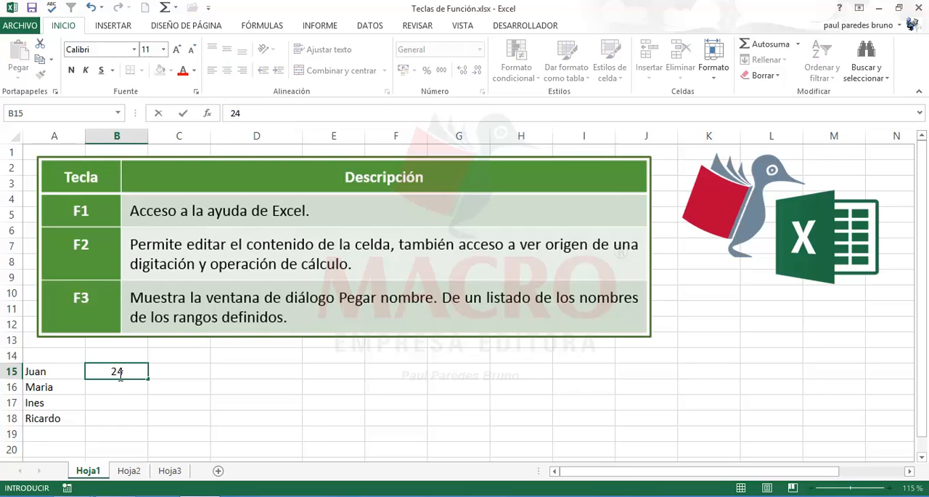
key(Return)
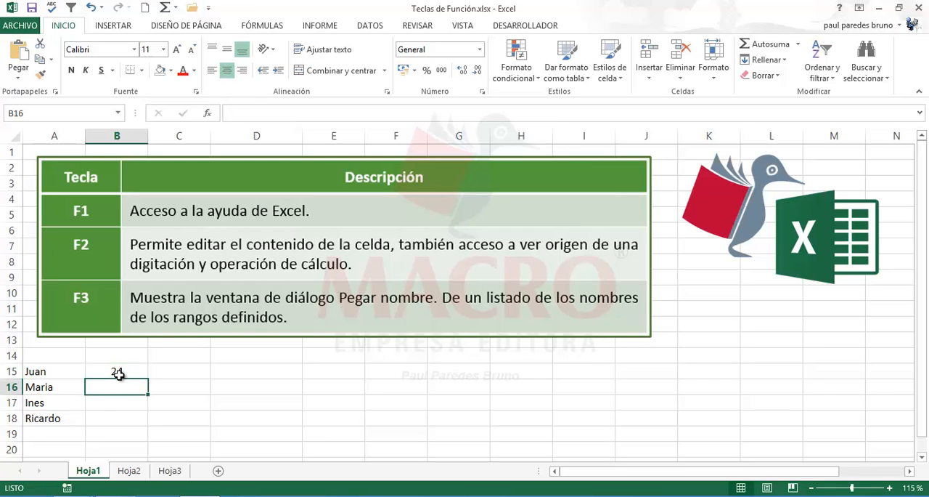
text(19)
key(Return)
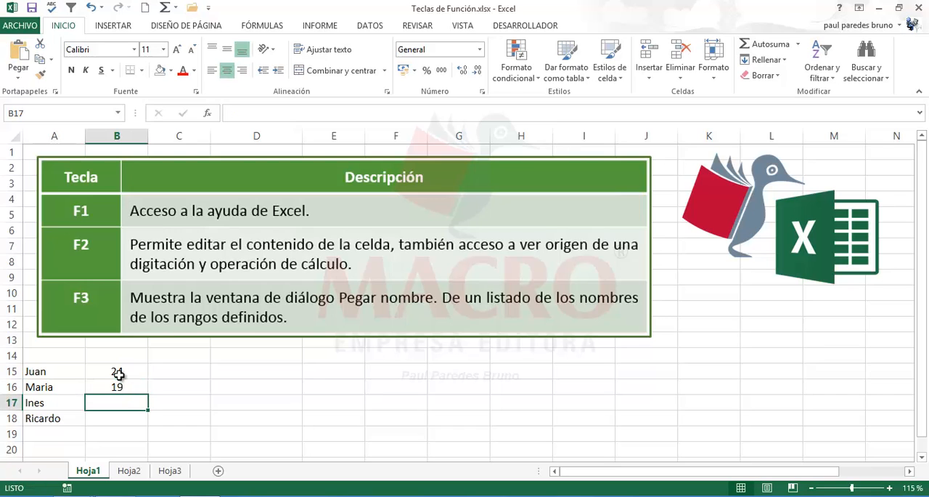
text(37)
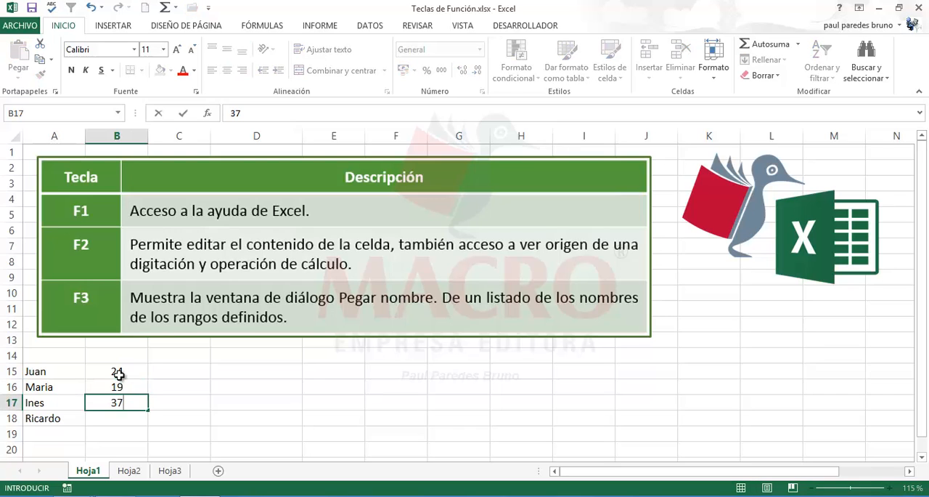
key(Return)
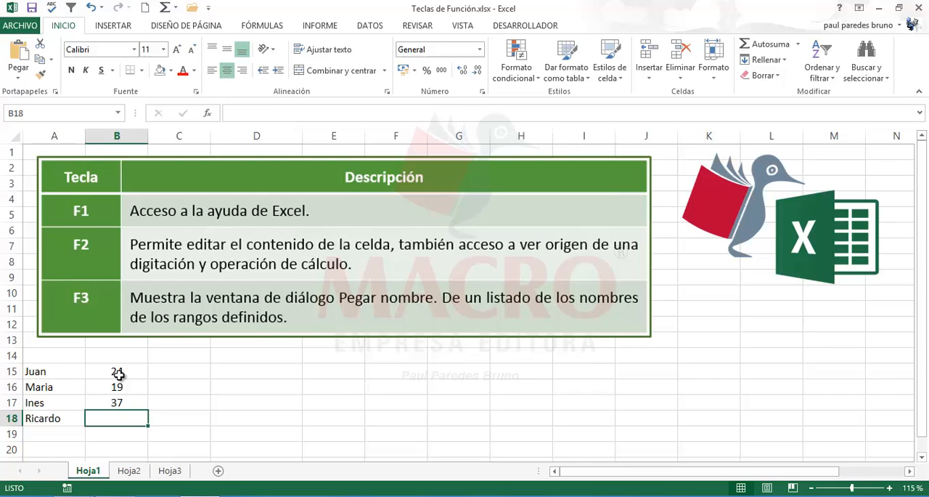
text(28)
key(Return)
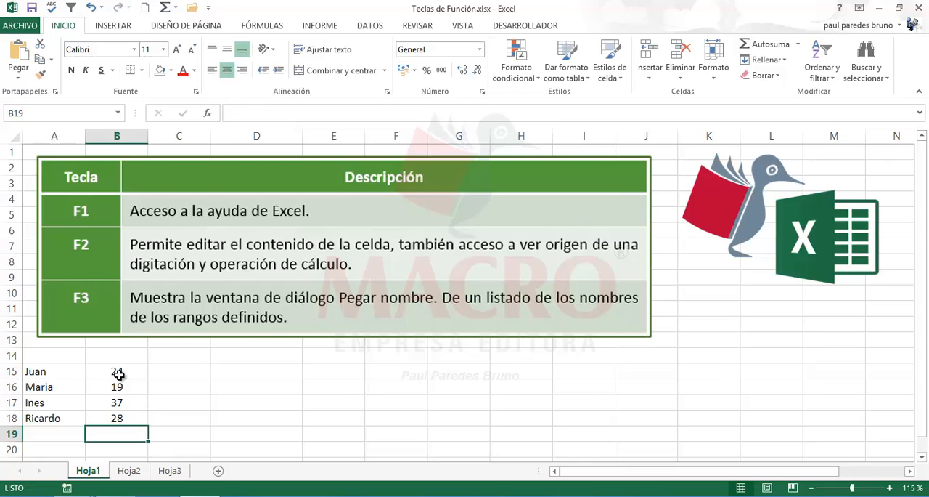
- Edit the contents of cell B17 in place, replacing its number with 26
click(201, 371)
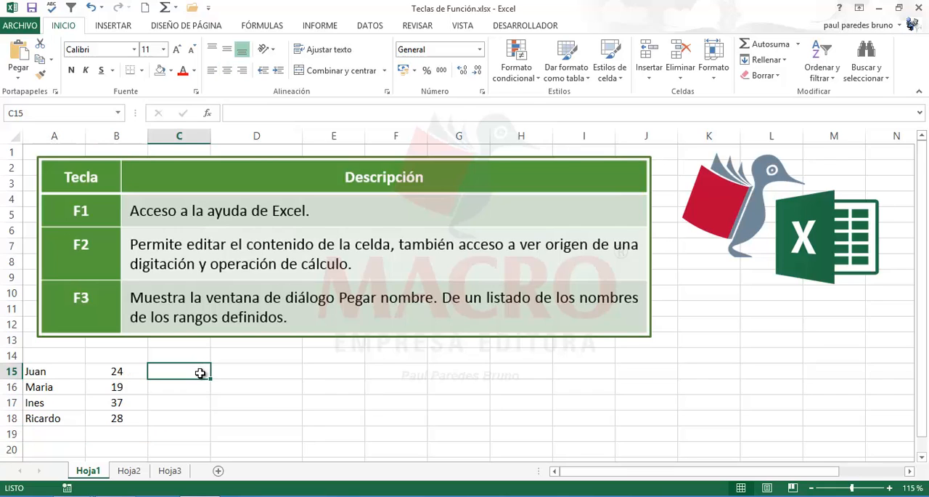
click(112, 403)
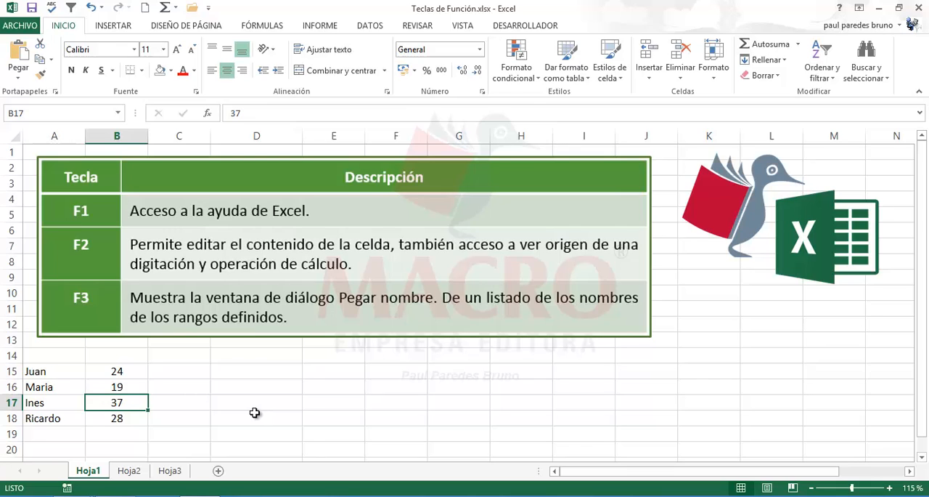
key(F2)
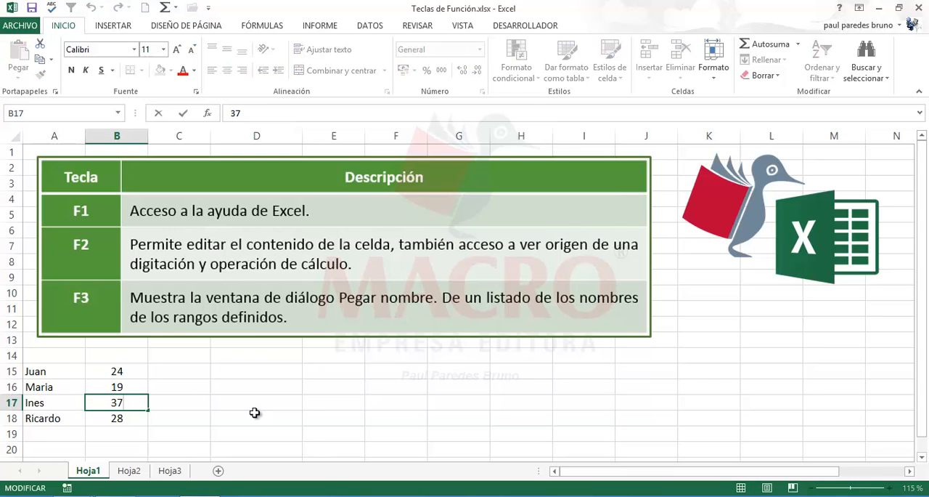
key(BackSpace)
key(BackSpace)
text(26)
key(Return)
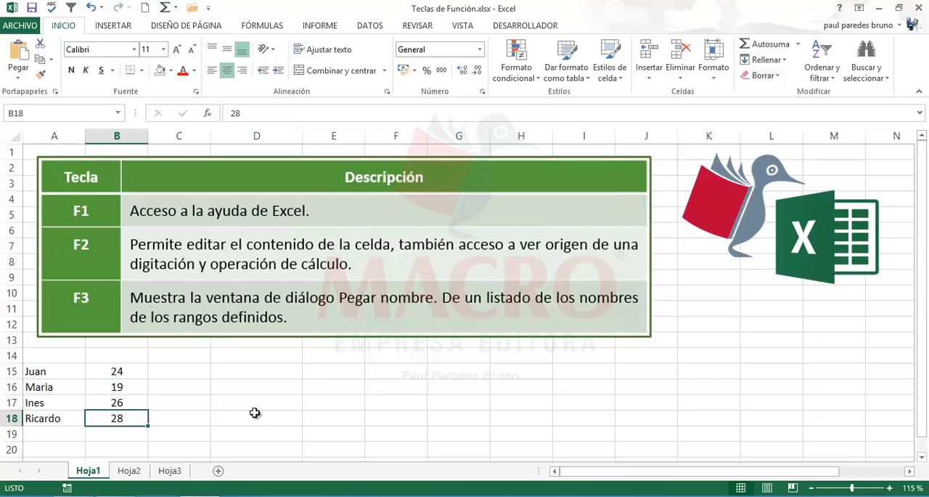
- Edit the number in cell B16 in place so it reads 18
click(128, 387)
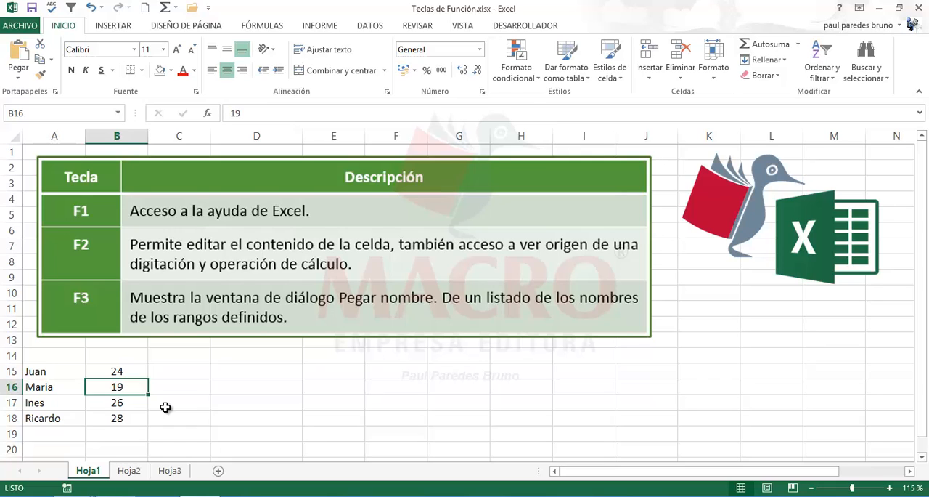
key(F2)
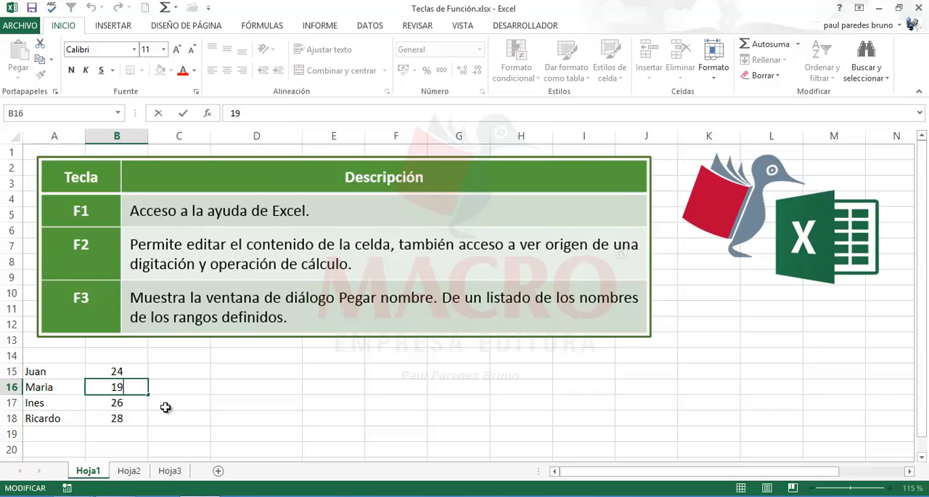
key(BackSpace)
text(8)
key(Return)
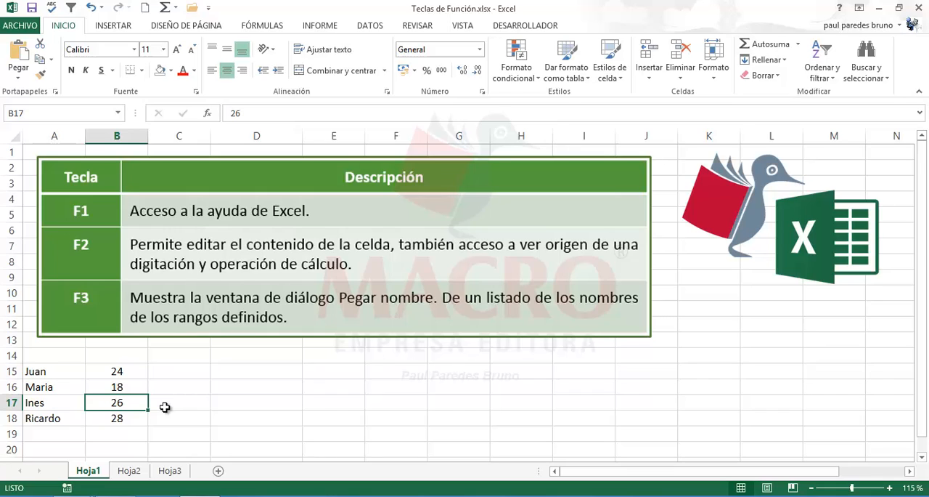
click(66, 375)
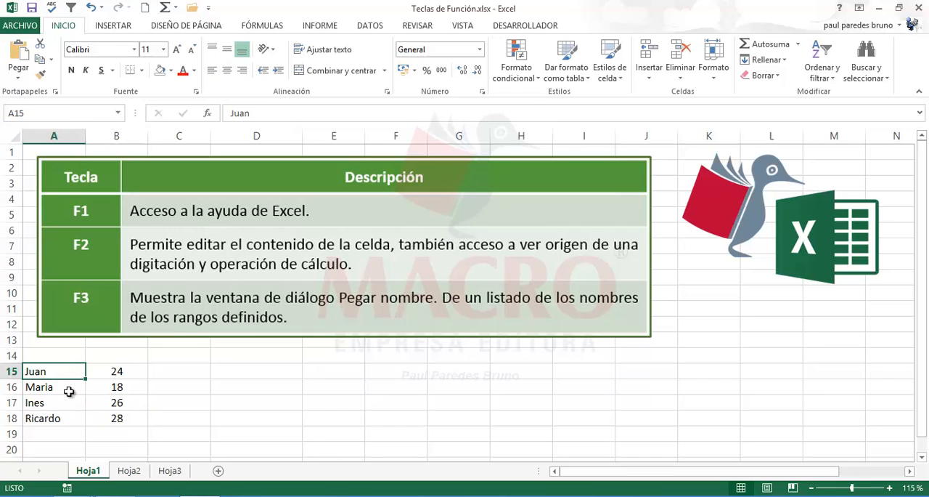
click(67, 389)
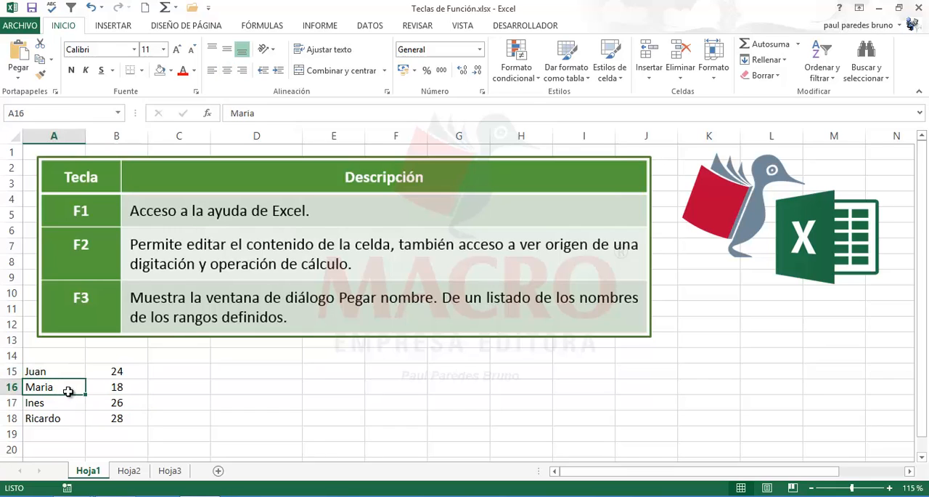
click(45, 405)
click(46, 391)
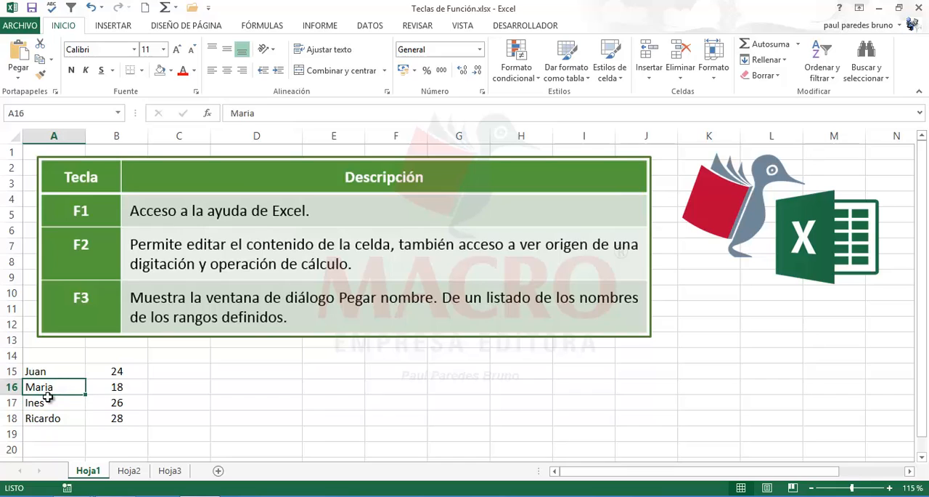
click(47, 400)
click(49, 388)
click(48, 404)
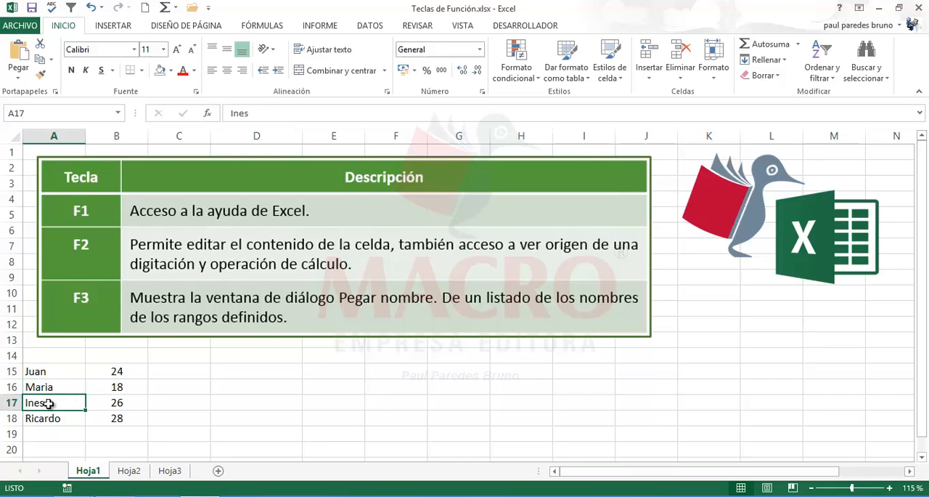
click(48, 386)
- Edit the name in cell A17 in place, replacing the plain "e" with an accented "é"
click(49, 400)
key(F2)
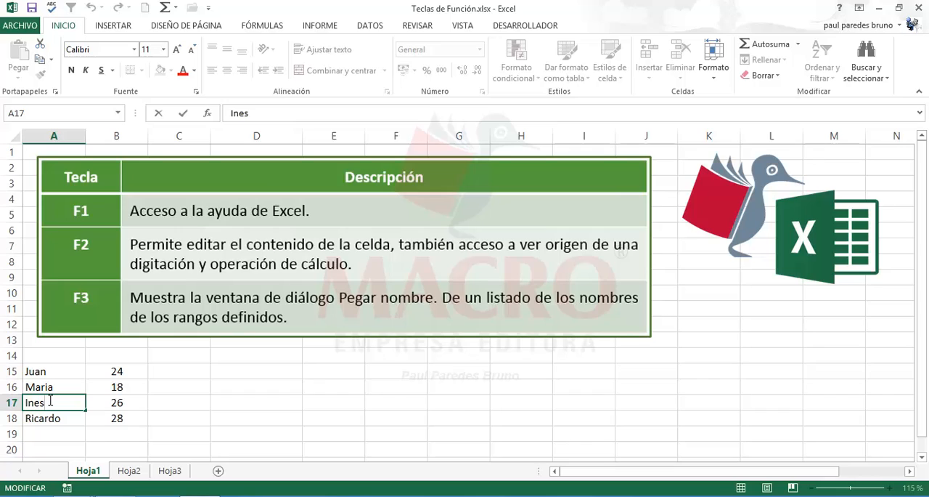
key(BackSpace)
key(BackSpace)
text(és)
key(Return)
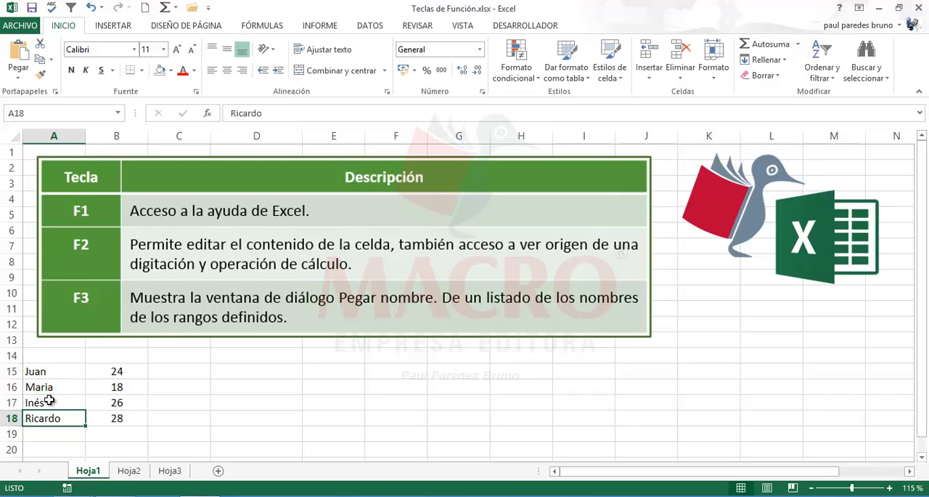
- Undo the accent correction made to the name in cell A17
click(193, 404)
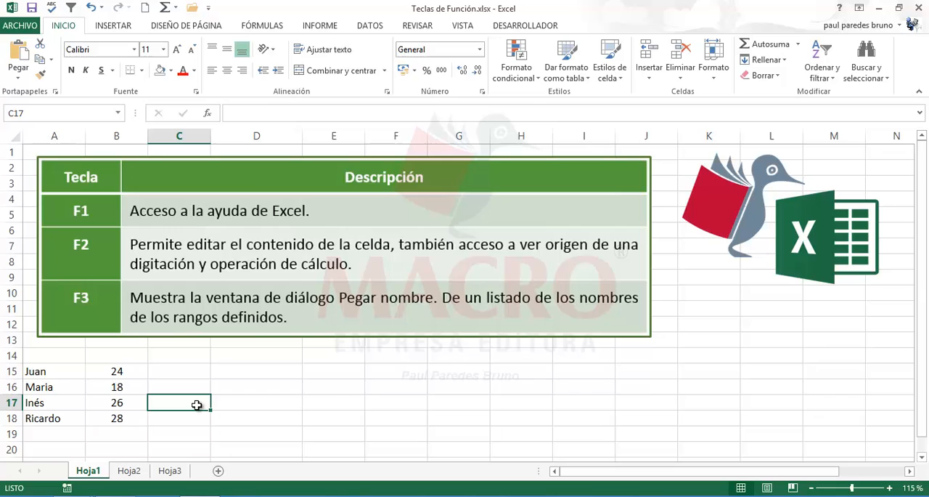
click(69, 402)
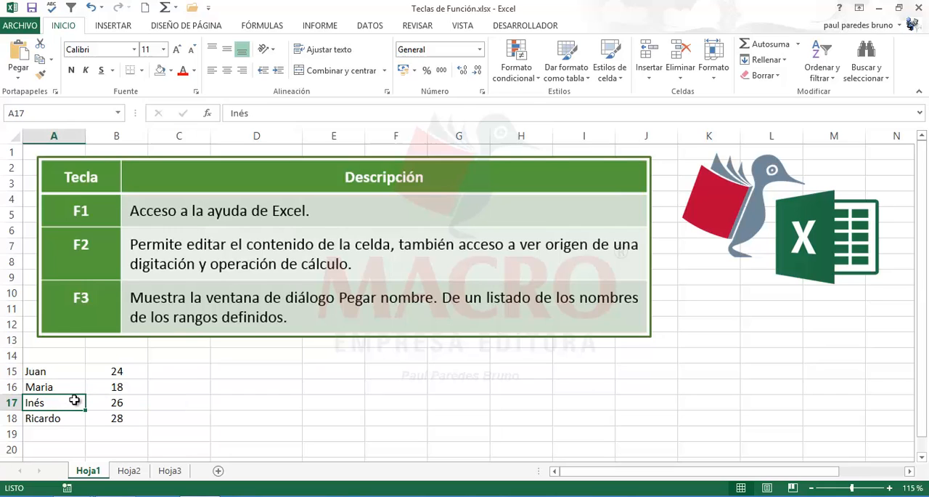
click(91, 8)
click(188, 418)
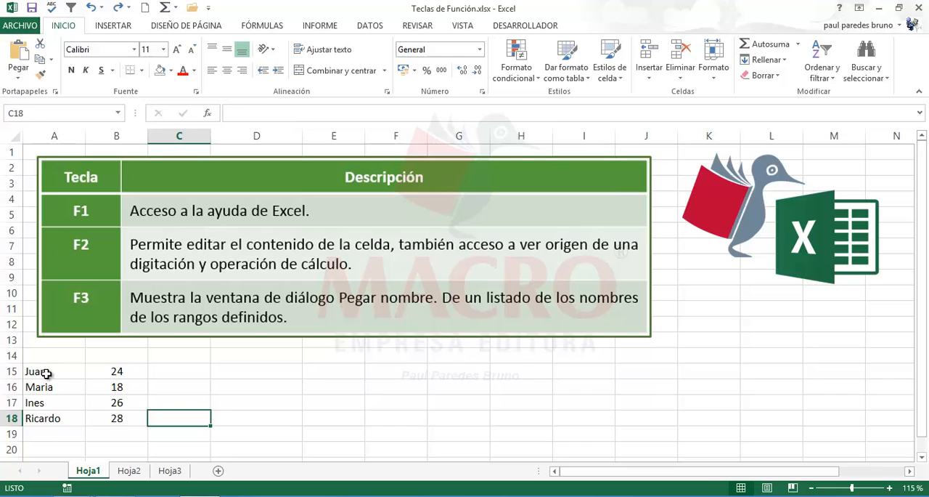
drag(45, 371, 106, 420)
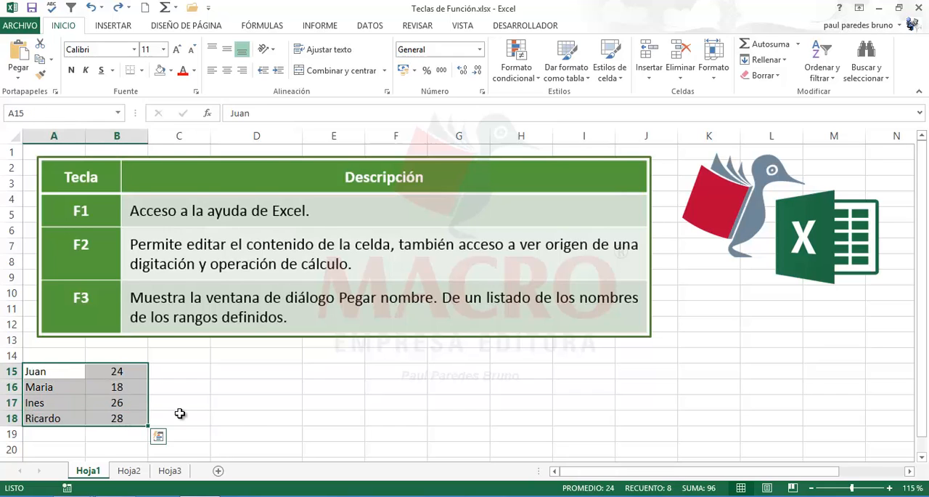
click(273, 415)
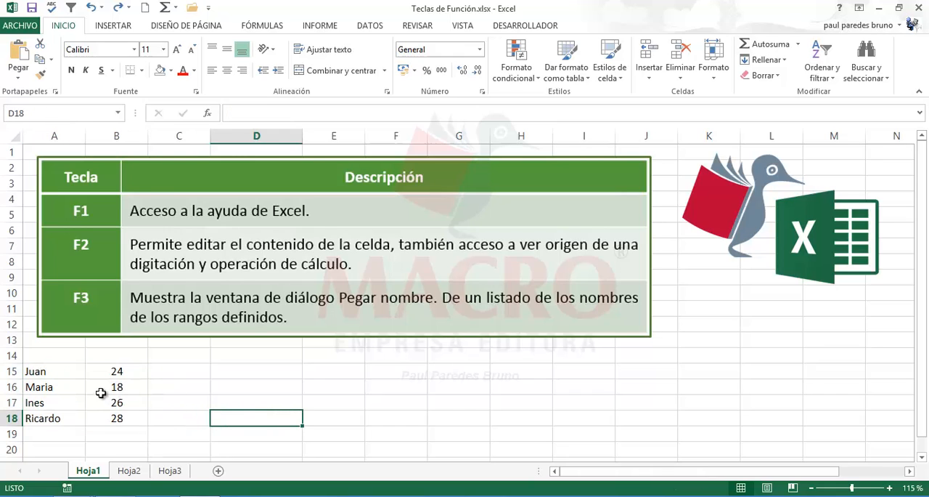
click(258, 381)
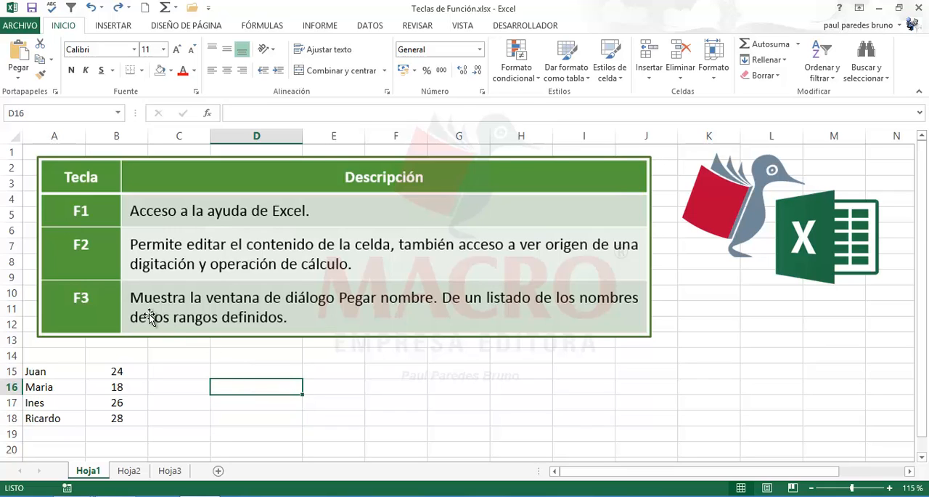
- Enter the numbers 74 and 8 in cells D15 and D16
click(235, 372)
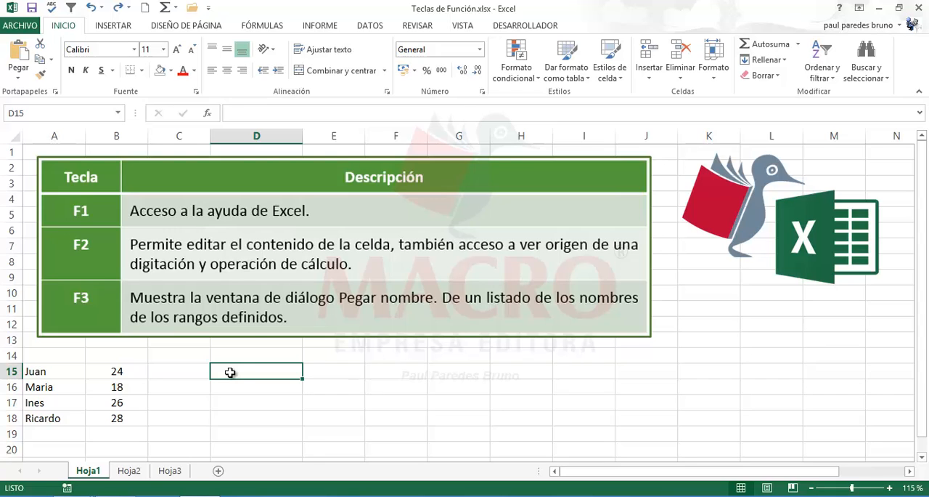
text(74)
key(Return)
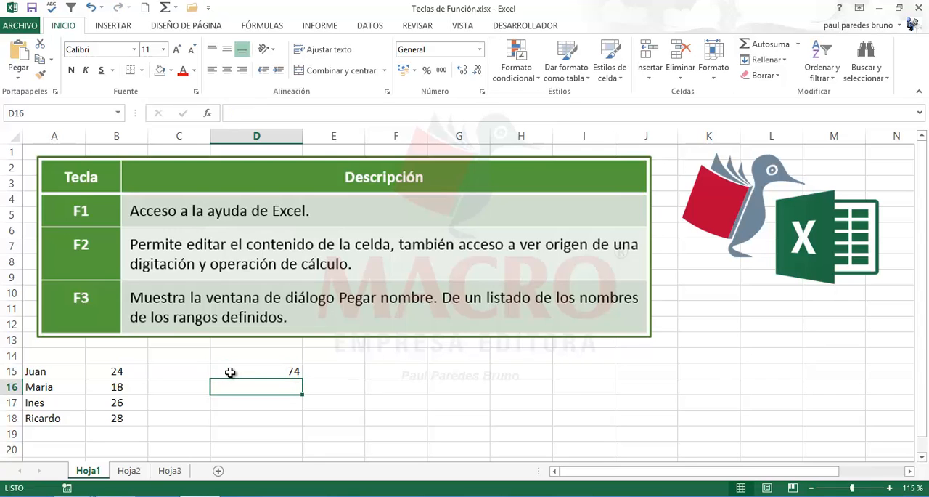
text(8)
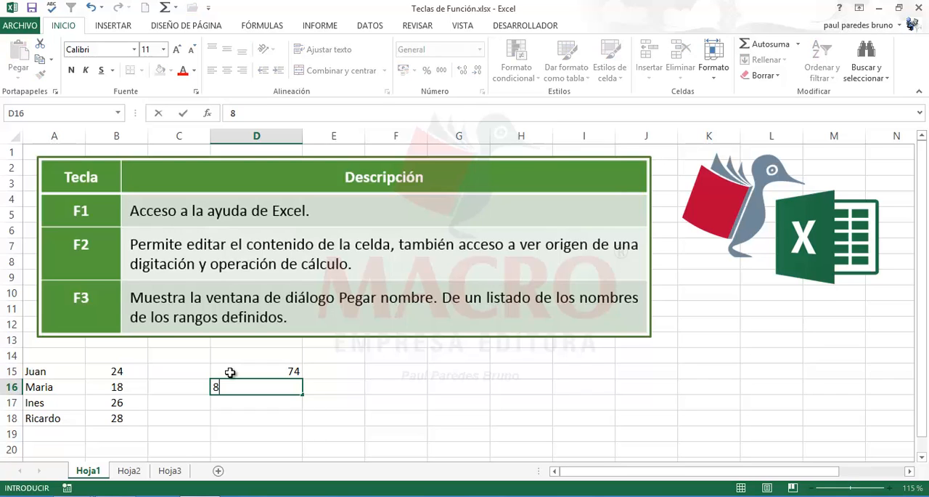
key(Return)
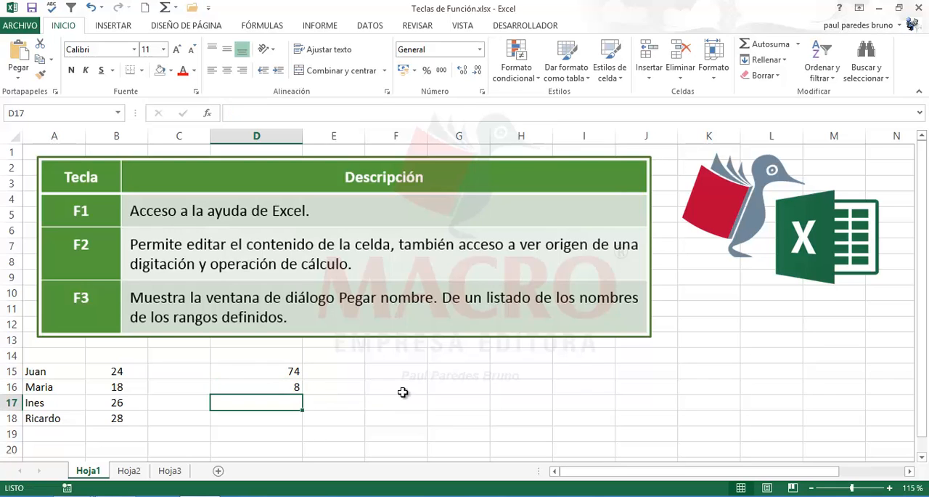
- Add the two numbers in column D with the formula =D15+D16 in cell F15
click(414, 369)
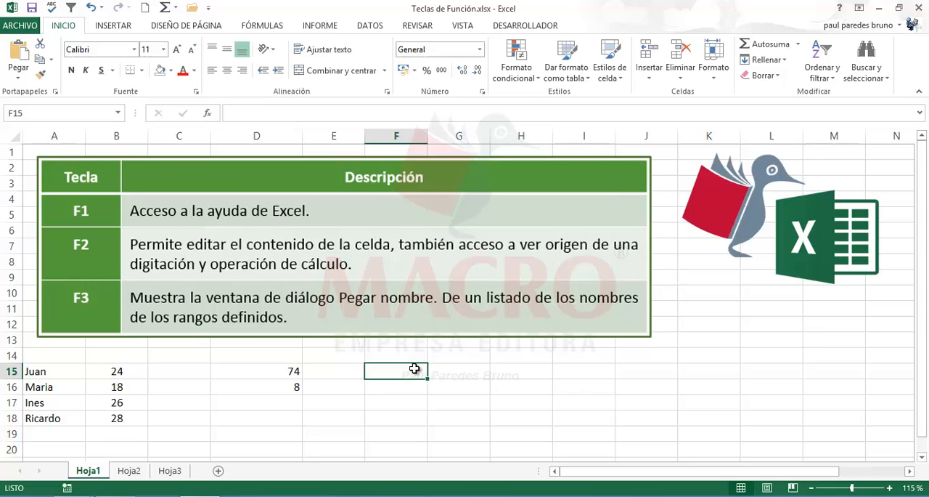
text(=)
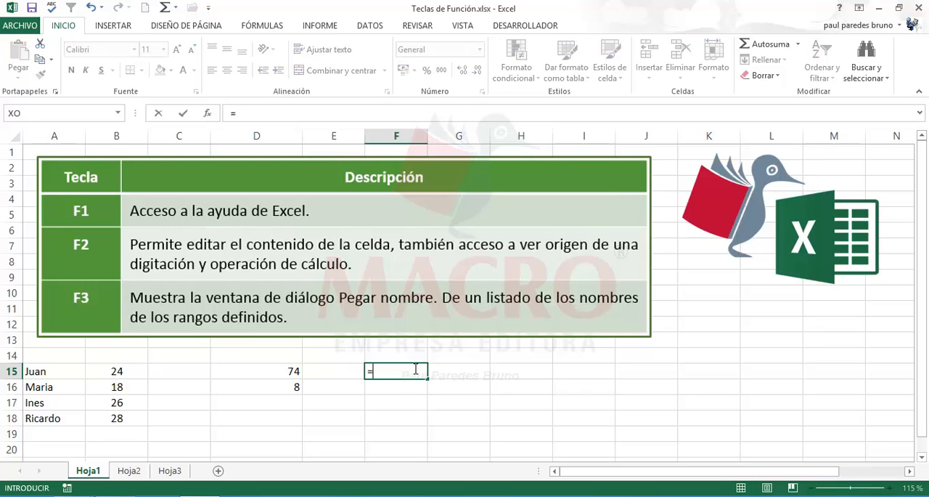
click(273, 370)
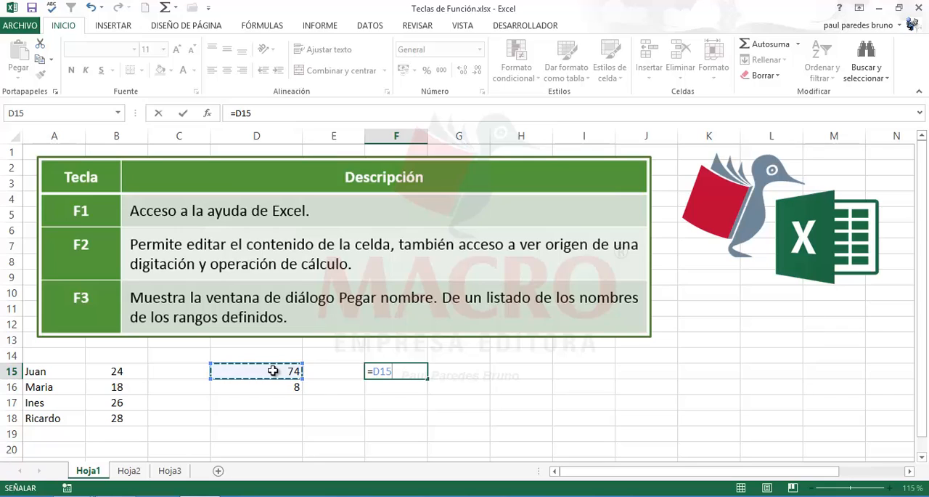
text(+)
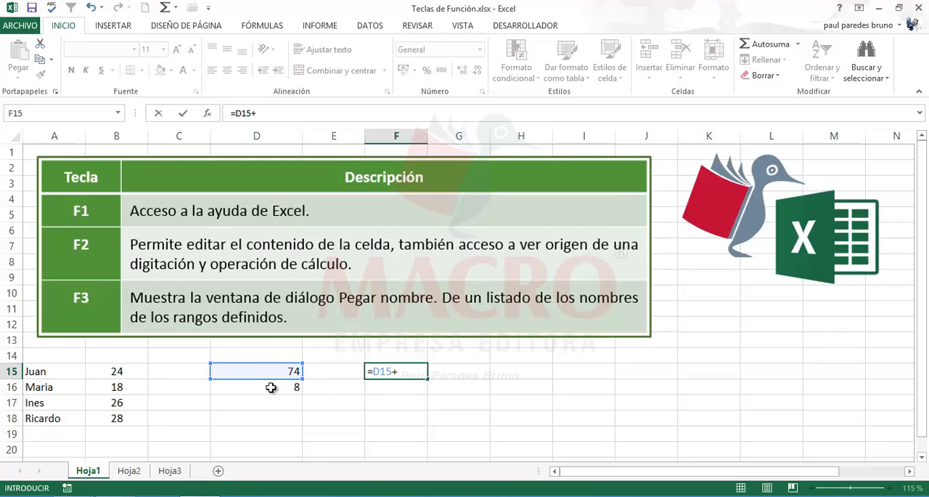
click(265, 387)
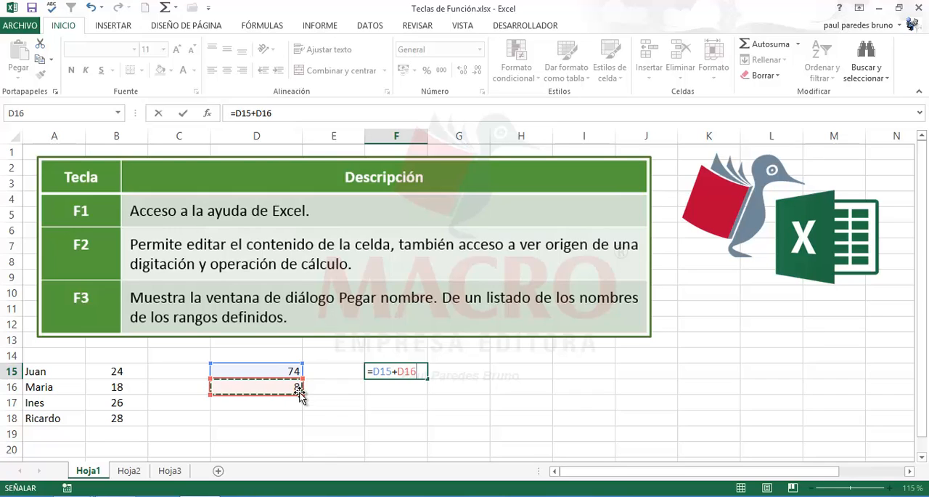
key(Return)
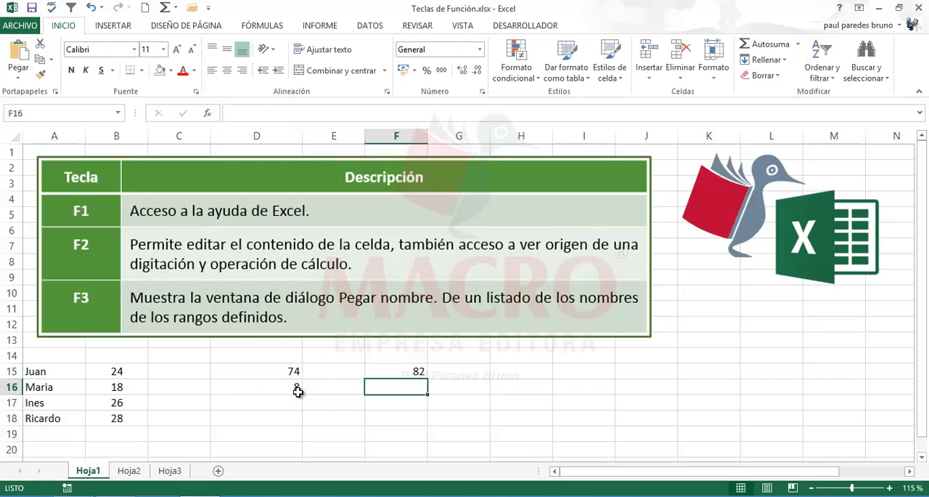
- Edit the formula in cell F15 in place, changing the addition to a subtraction so it reads =D15-D16
click(280, 372)
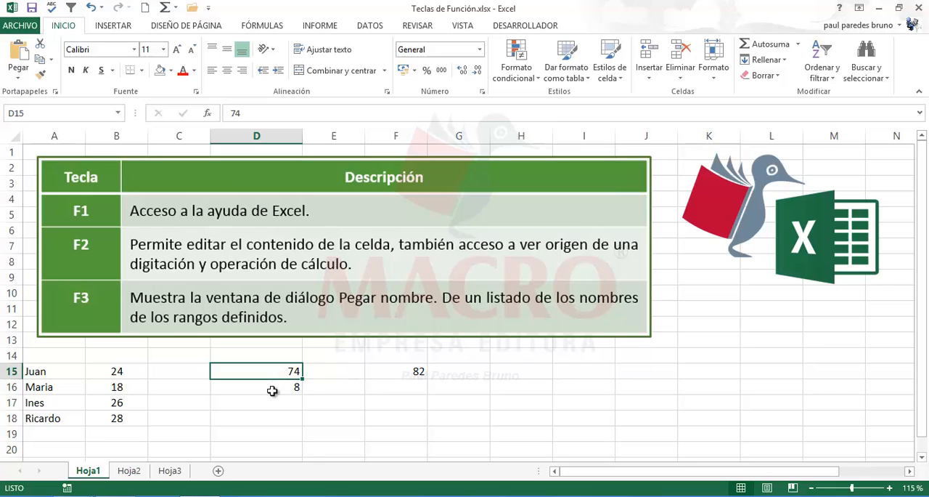
click(276, 389)
click(402, 371)
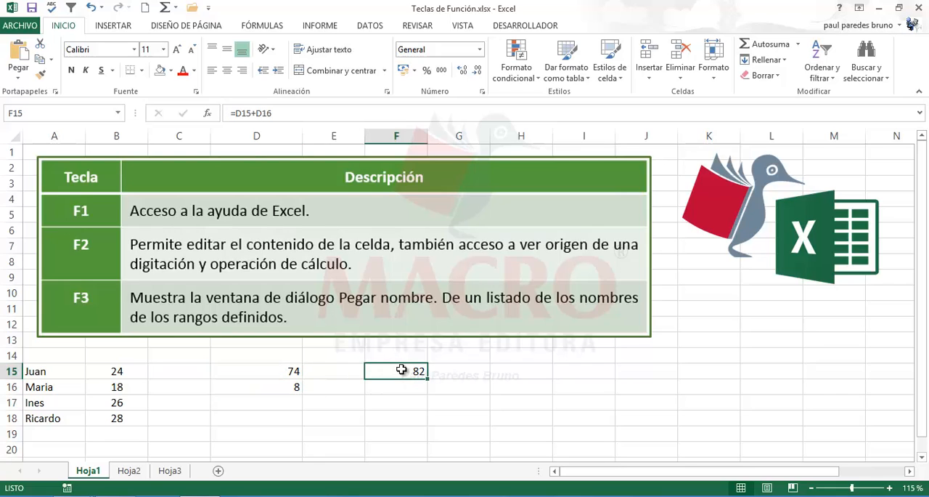
key(F2)
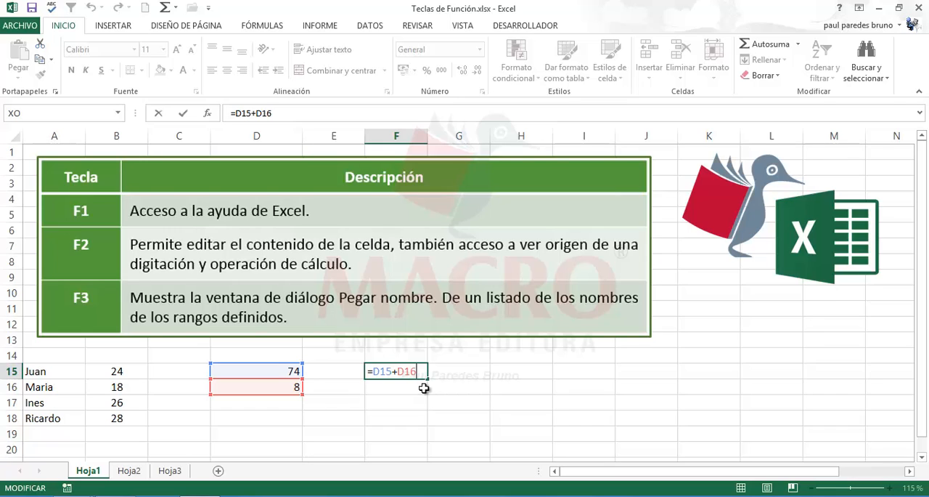
click(393, 371)
text(-)
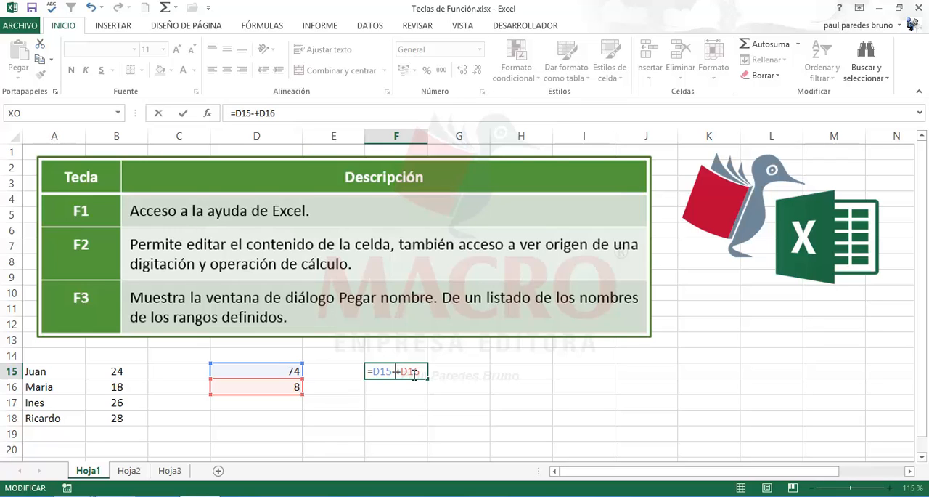
key(Delete)
key(Return)
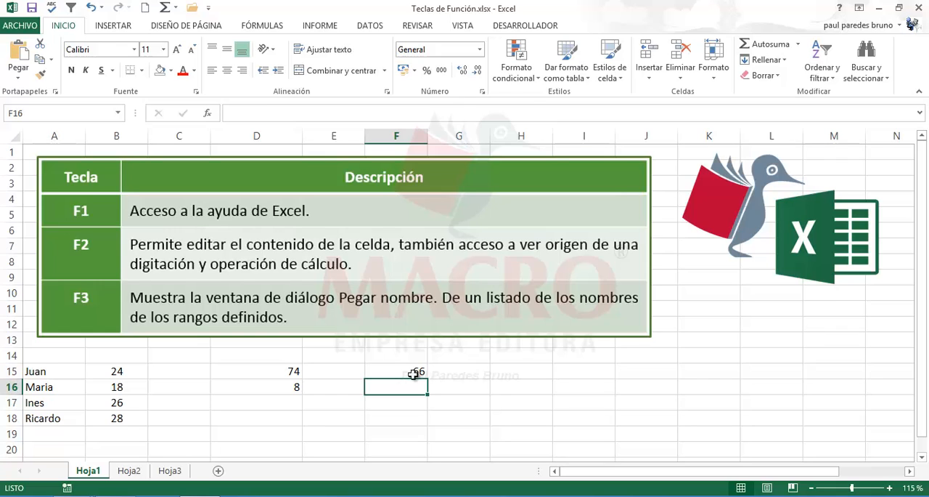
- Open the formula in cell F15 for in-place viewing twice to examine its source cells, leaving the formula as it is
click(414, 372)
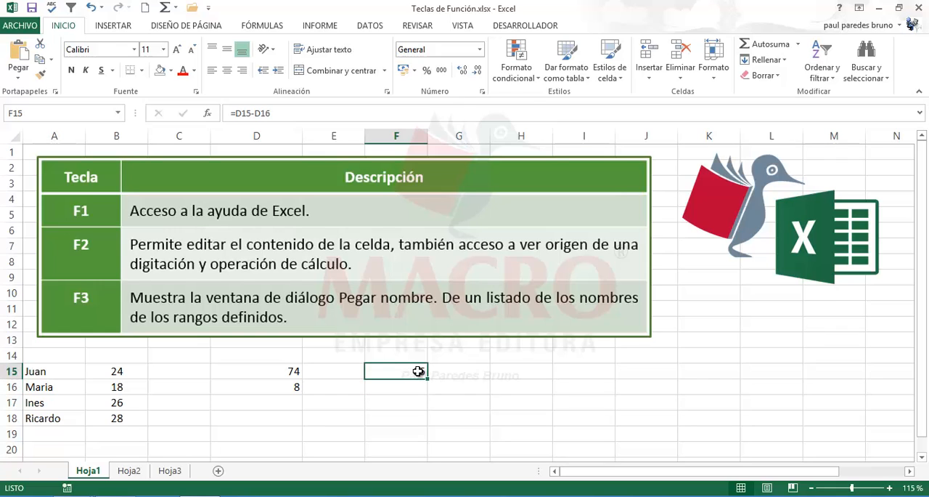
key(F2)
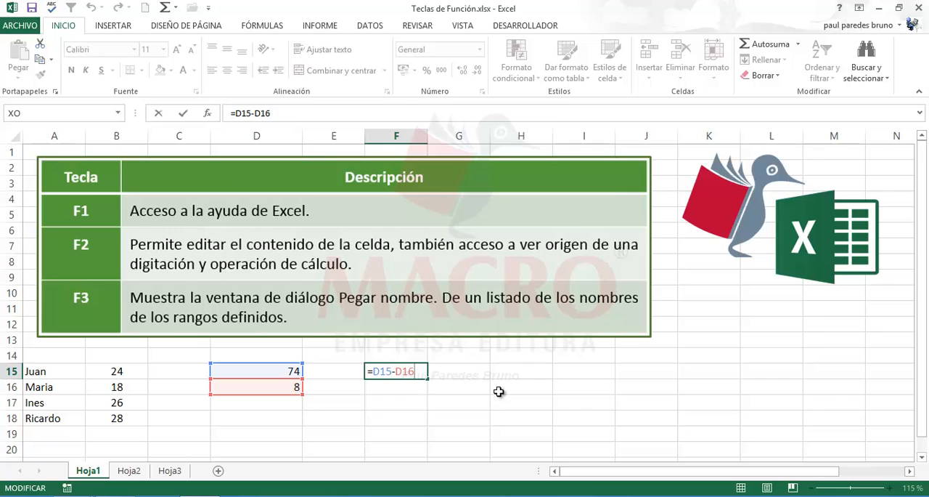
key(Escape)
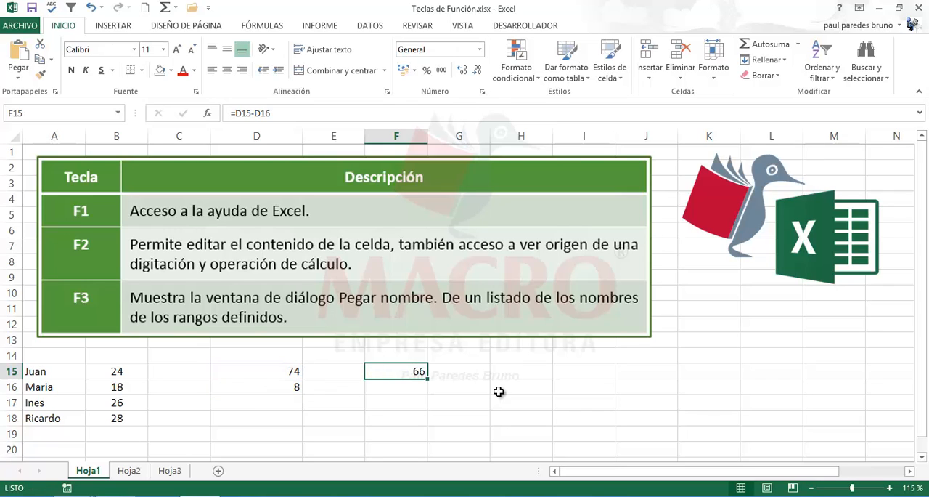
key(F2)
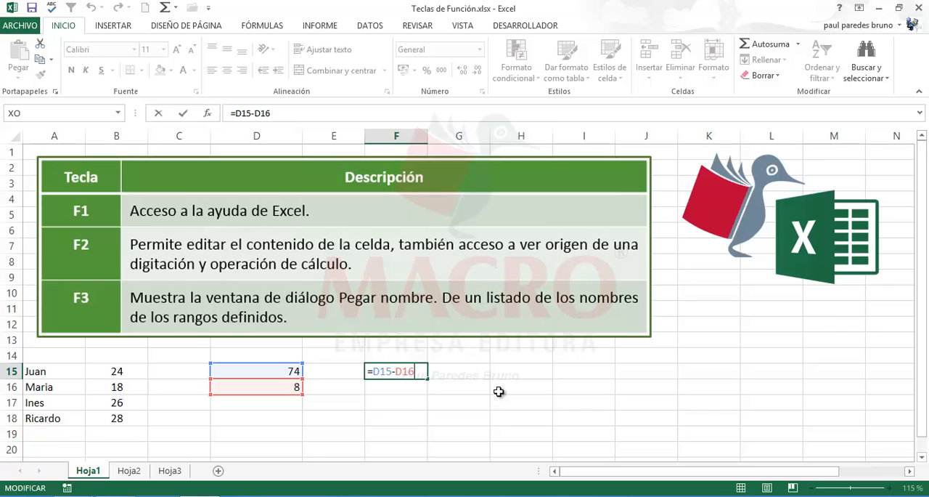
key(ctrl+Return)
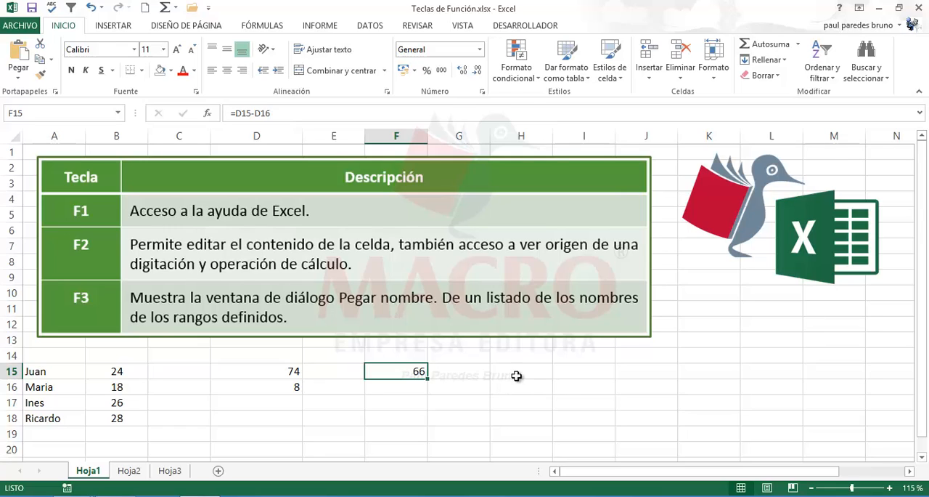
click(516, 374)
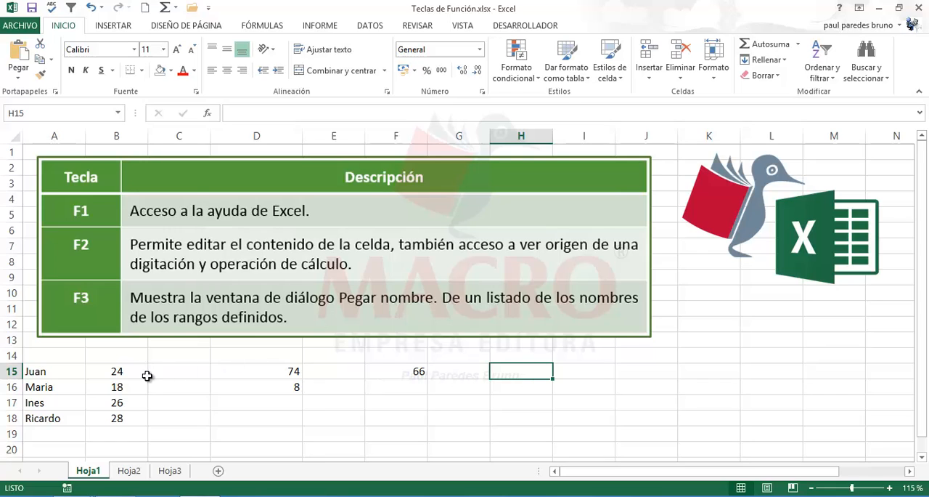
drag(124, 372, 125, 418)
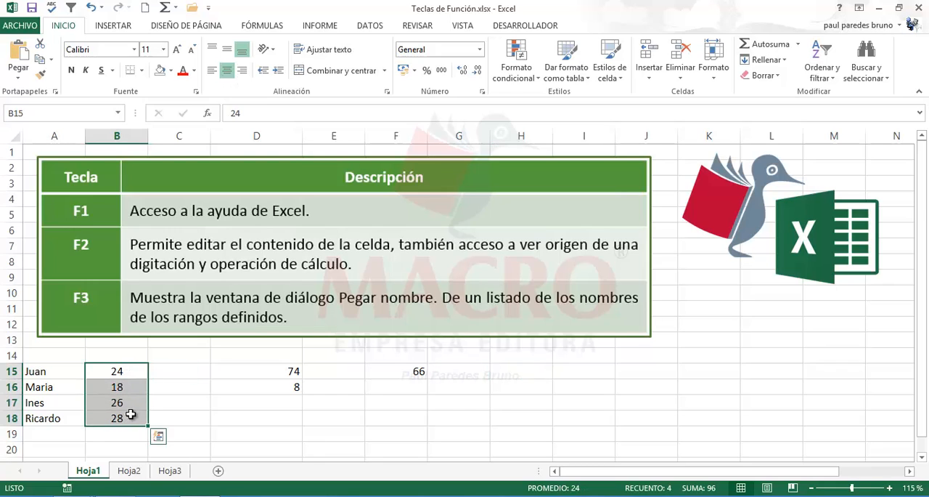
click(32, 113)
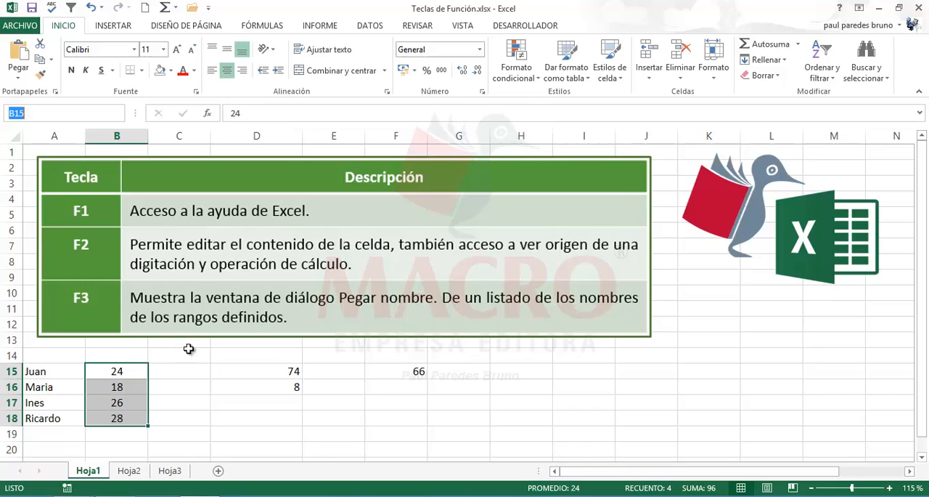
click(279, 378)
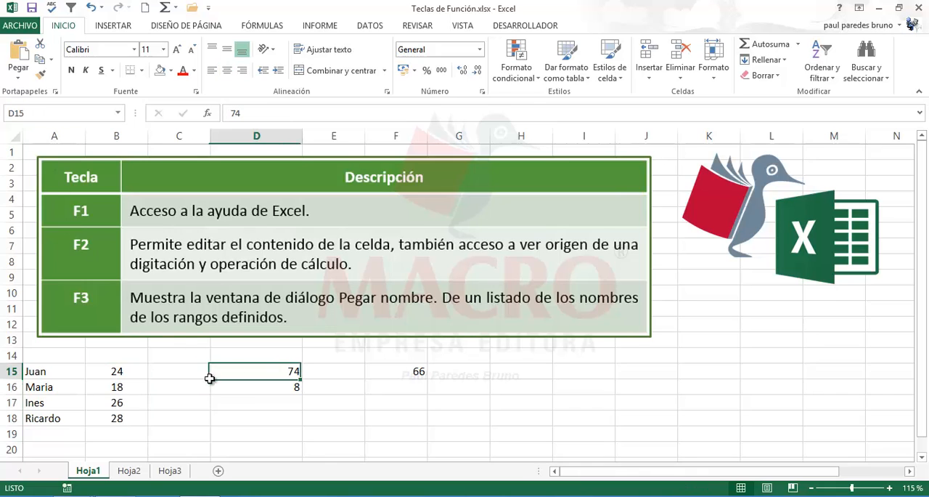
- Define the name edades for the range B15:B18
click(114, 370)
drag(115, 370, 116, 417)
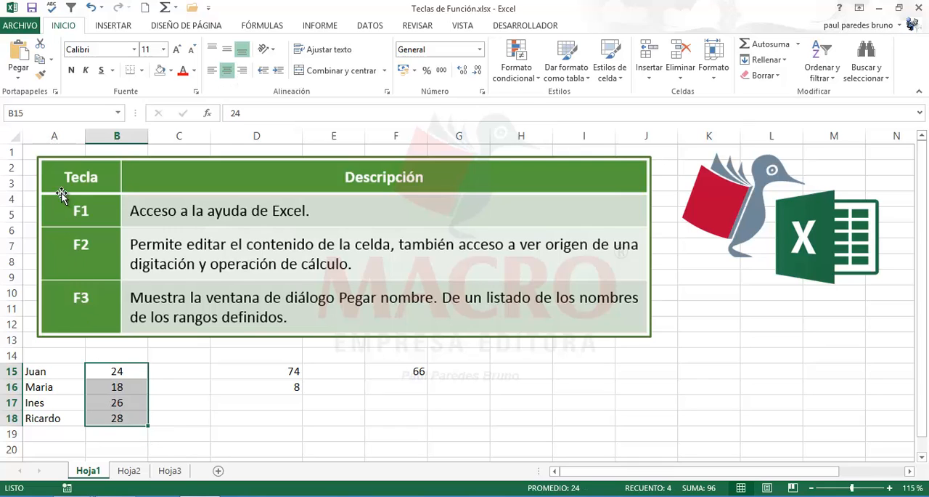
click(35, 113)
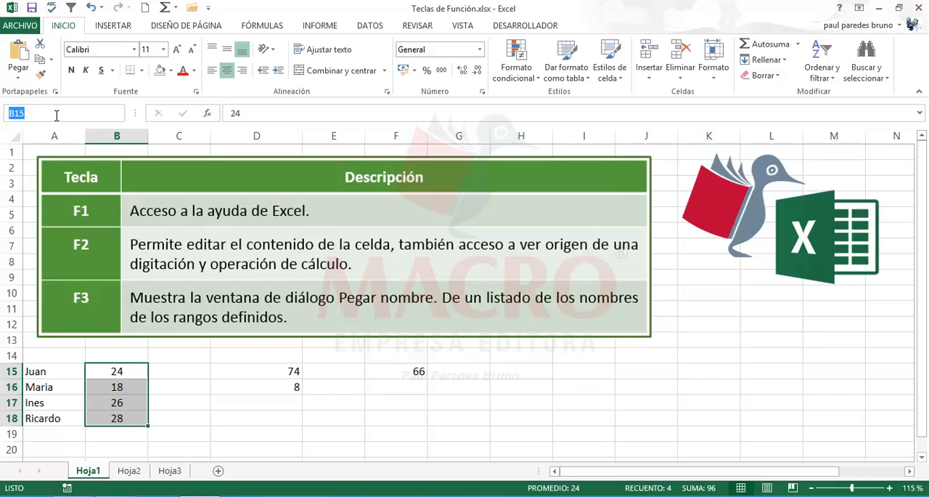
text(edades)
key(Return)
click(387, 401)
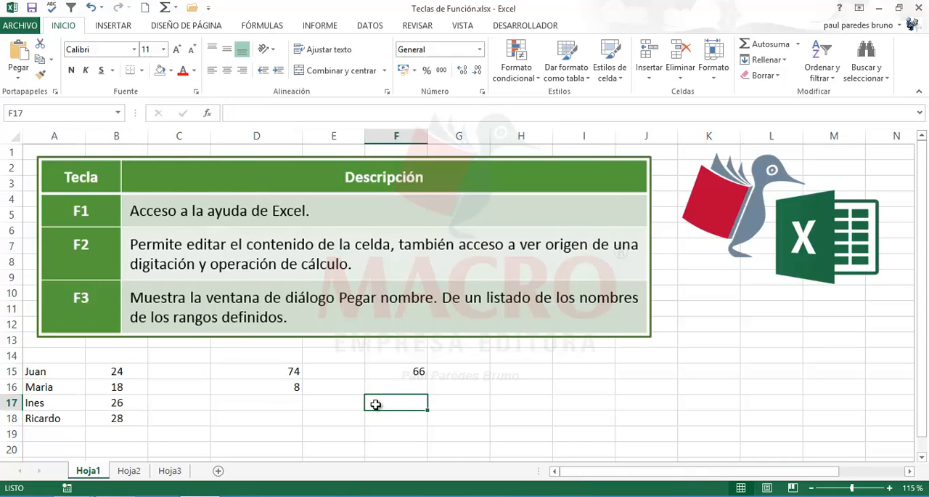
- Check individual cells of the ages column, and select the whole range through its defined name edades
click(116, 372)
click(117, 402)
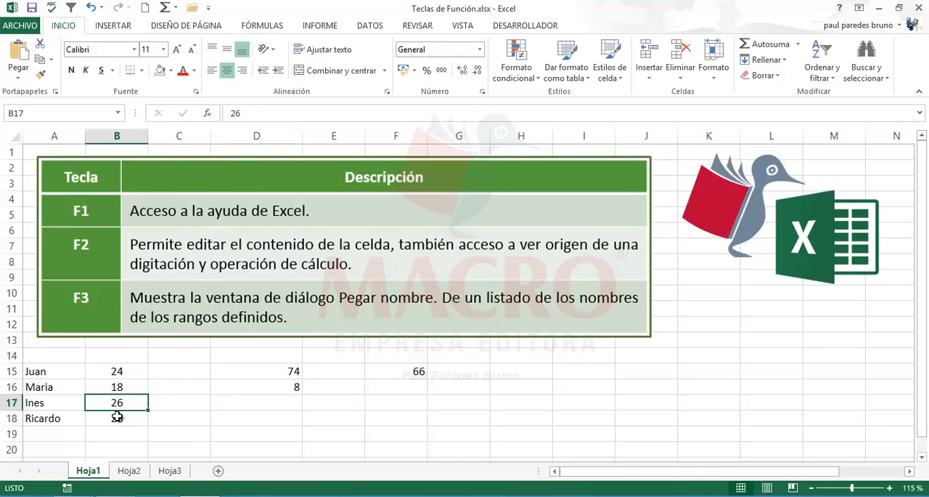
click(117, 416)
click(118, 113)
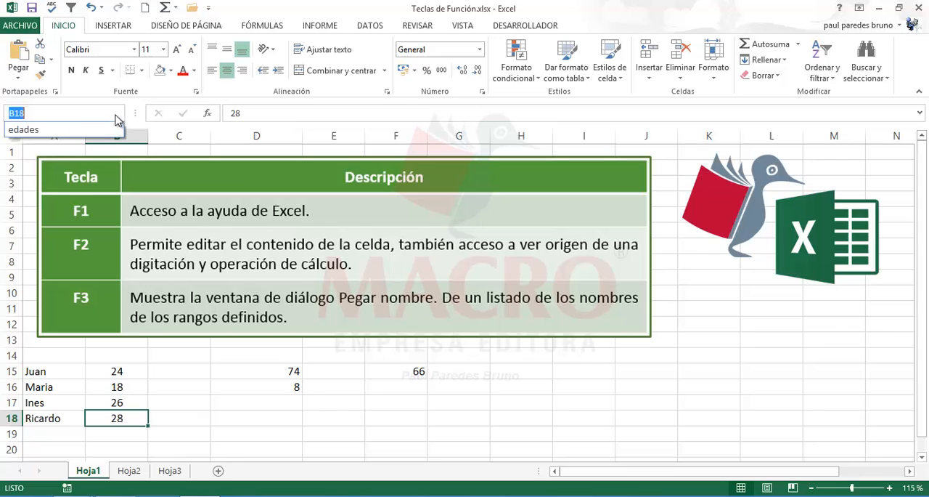
click(53, 131)
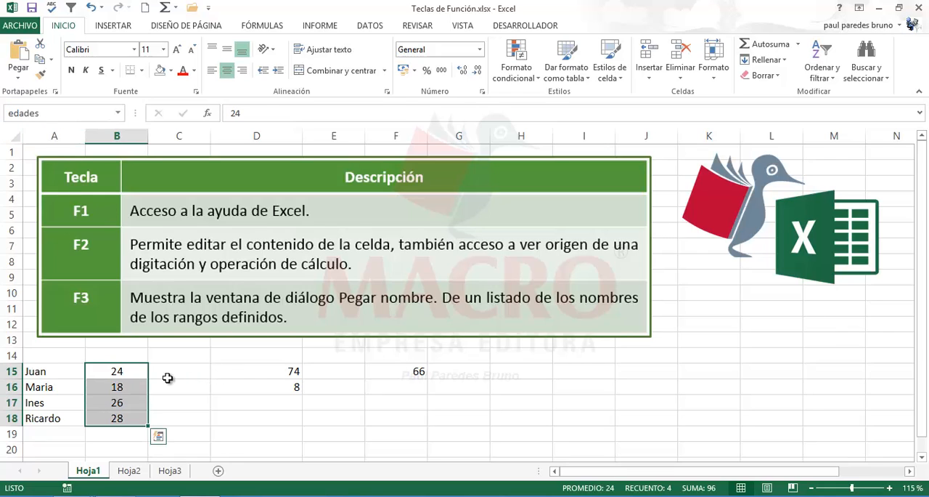
click(366, 417)
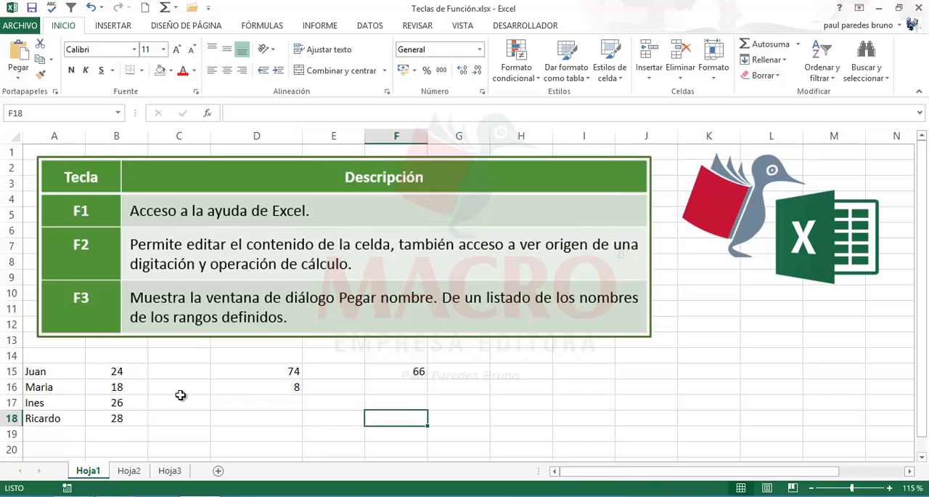
- Define the name nombres_alumnos for the range A15:A18
click(57, 374)
drag(57, 373, 62, 417)
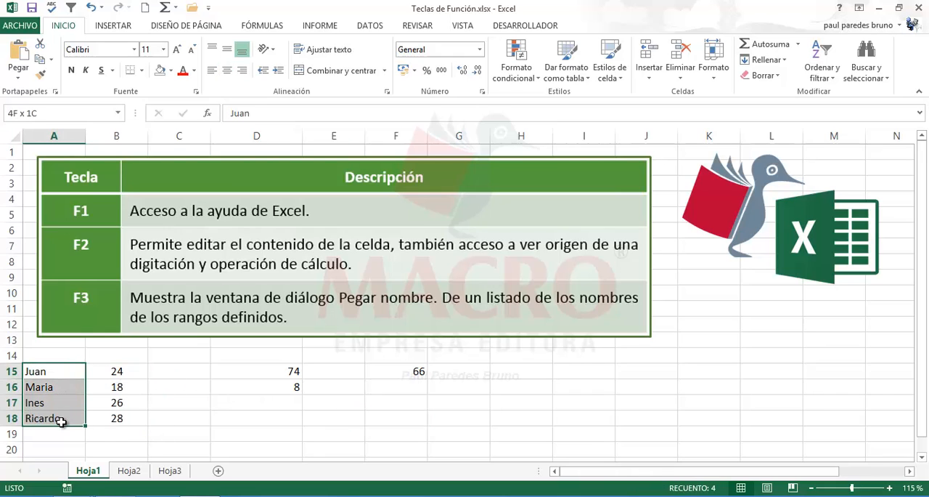
click(32, 112)
text(nombres_)
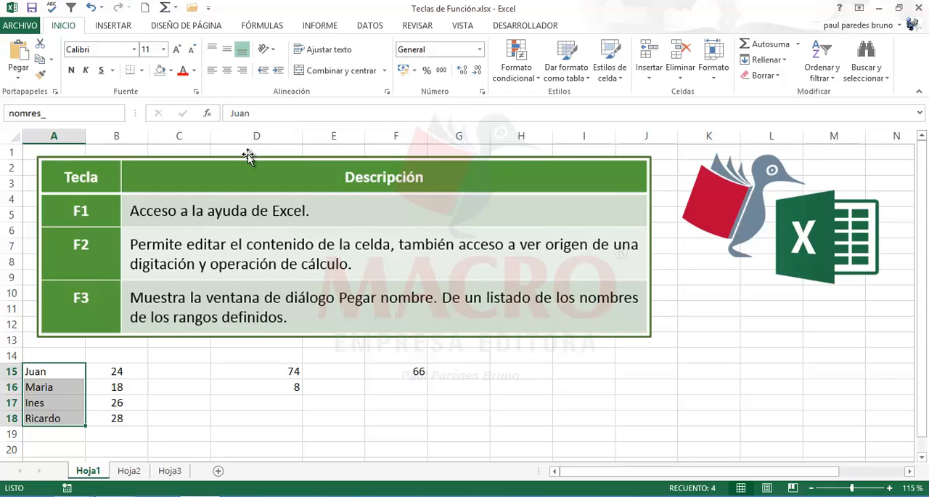
key(BackSpace)
key(BackSpace)
key(BackSpace)
key(BackSpace)
text(bres_au)
key(BackSpace)
text(lumnos)
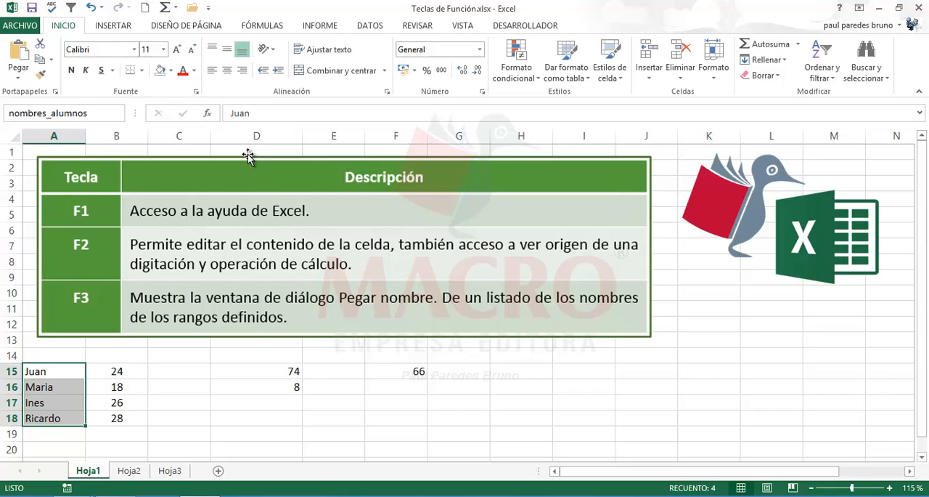
key(Return)
click(531, 382)
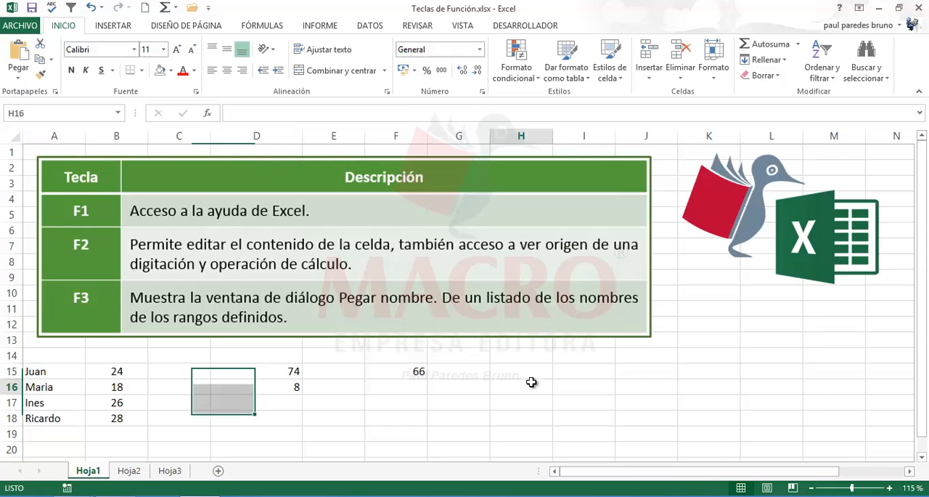
- Go to the defined ranges nombres_alumnos and edades in turn to check which cells each covers
click(117, 113)
click(86, 145)
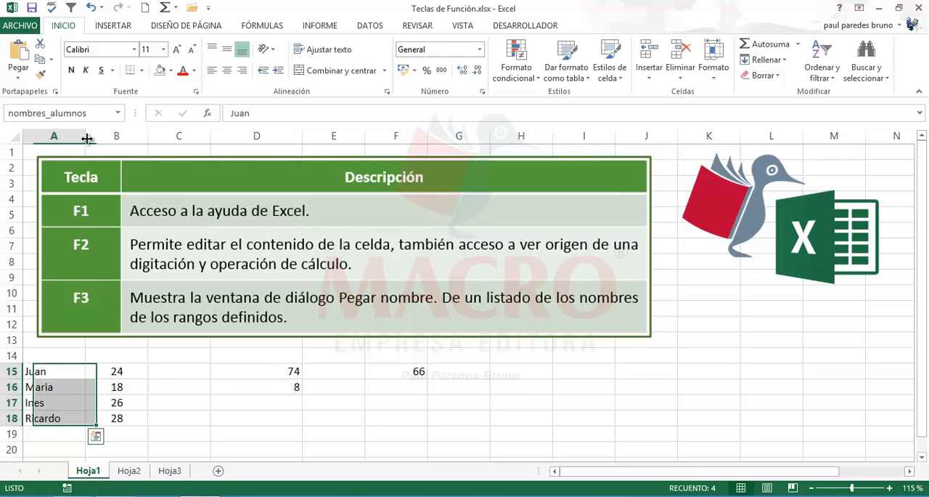
click(119, 113)
click(81, 128)
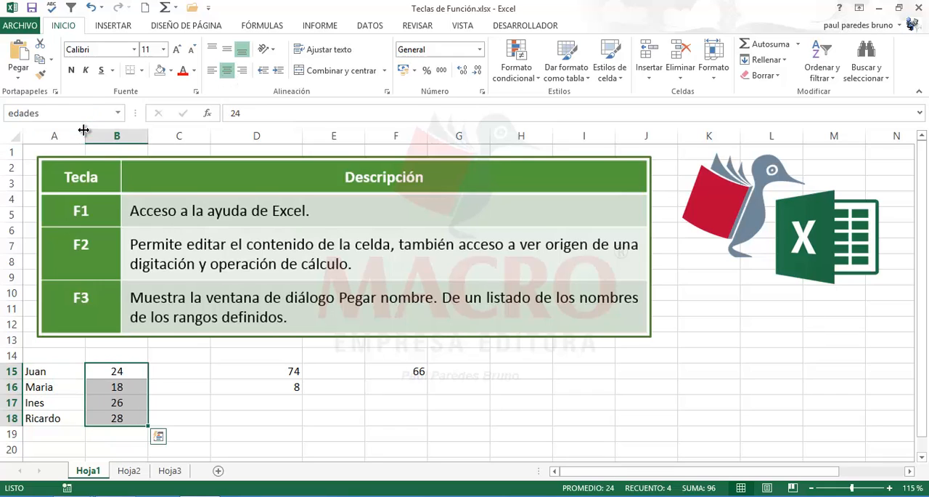
- Enter the formula =CONTARA(nombres_alumnos) in cell H15, inserting the range name from the Paste Name dialog
click(526, 370)
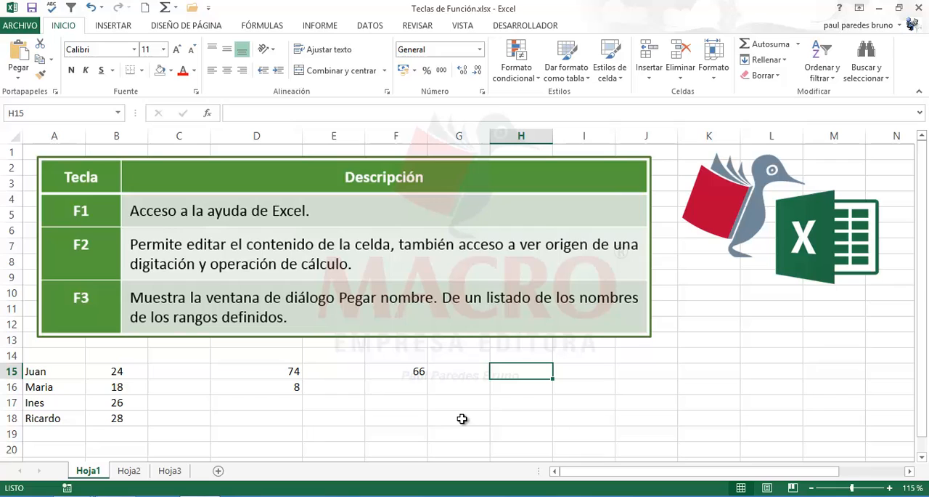
text(=con)
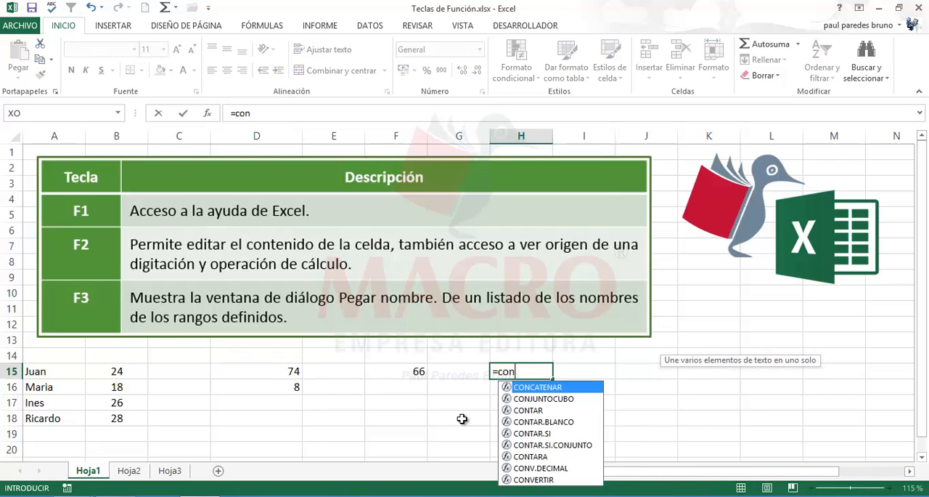
double_click(526, 456)
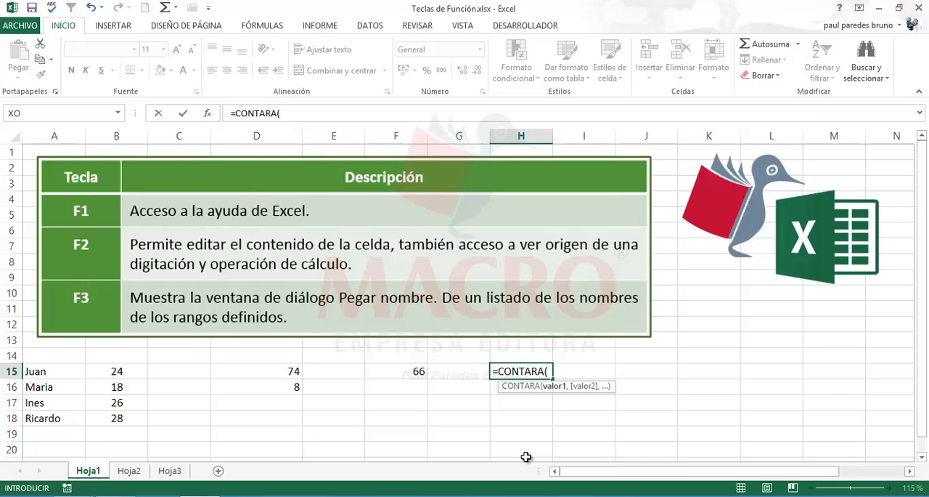
key(F3)
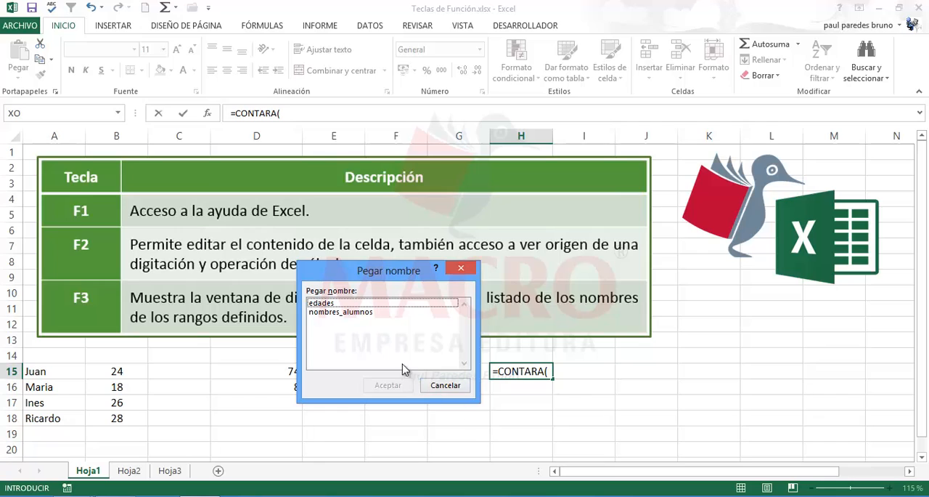
click(339, 315)
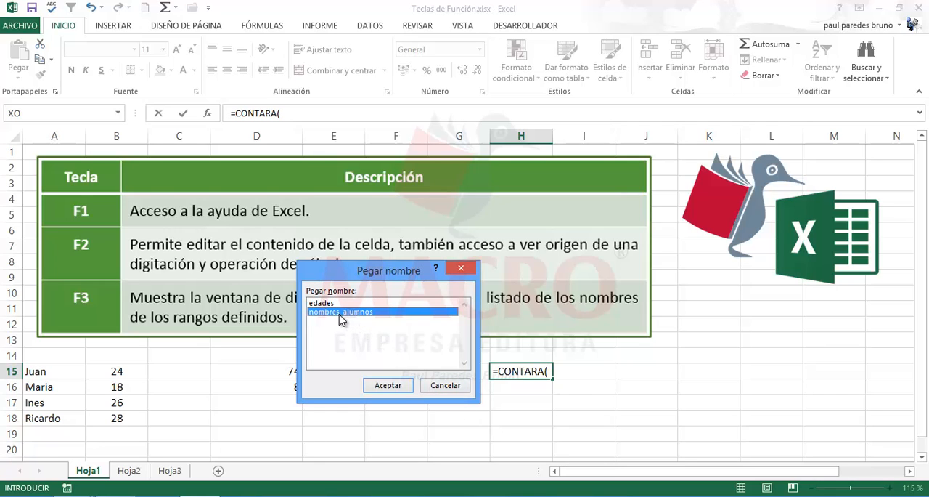
click(392, 383)
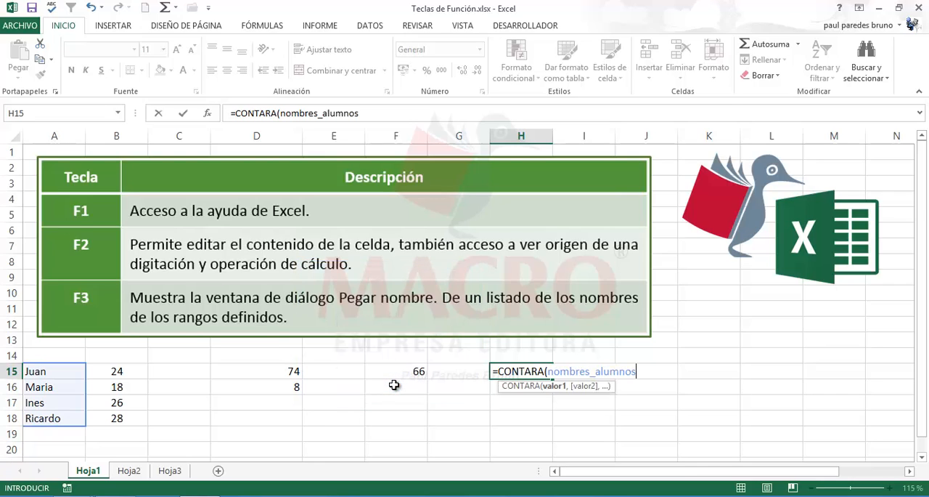
text())
key(Return)
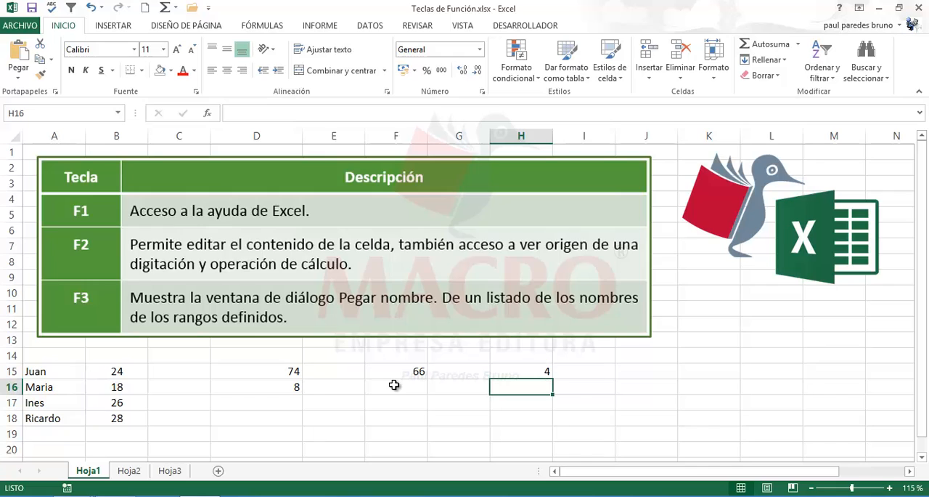
- Open the CONTARA formula in cell H15 to examine its referenced range, and leave it without editing
double_click(524, 371)
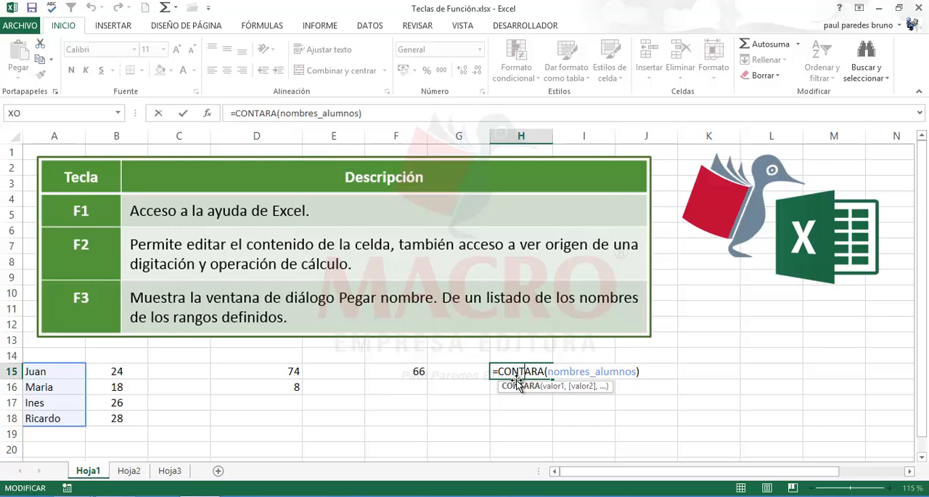
key(Escape)
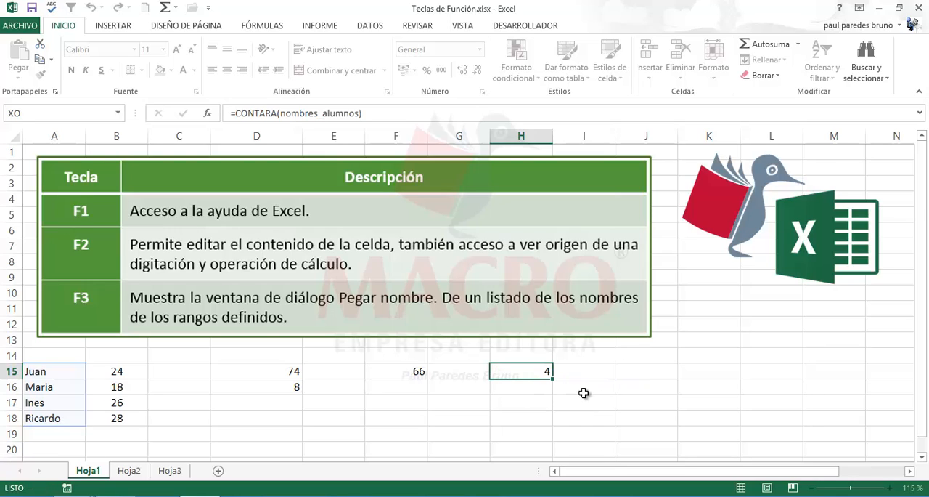
click(581, 396)
- Enter the formula =SUMA(edades) in cell H17, inserting the range name from the Paste Name dialog
click(530, 399)
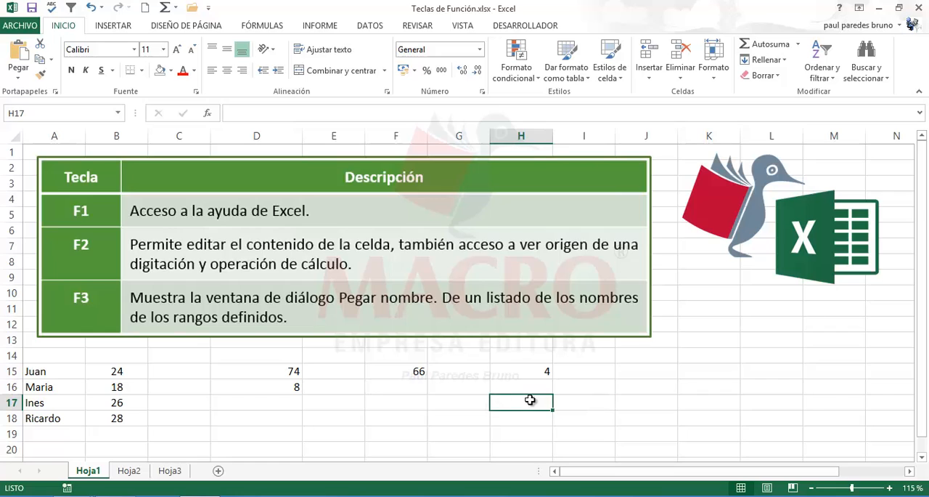
text(=)
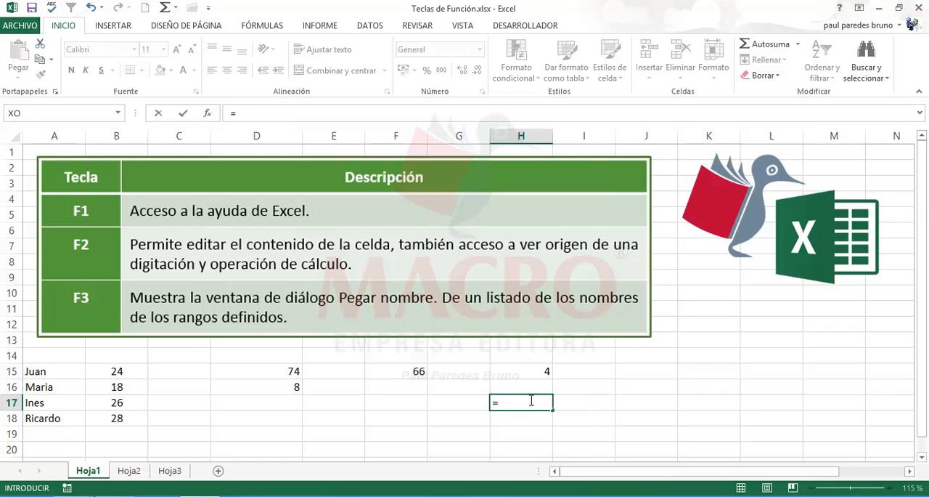
text(suma()
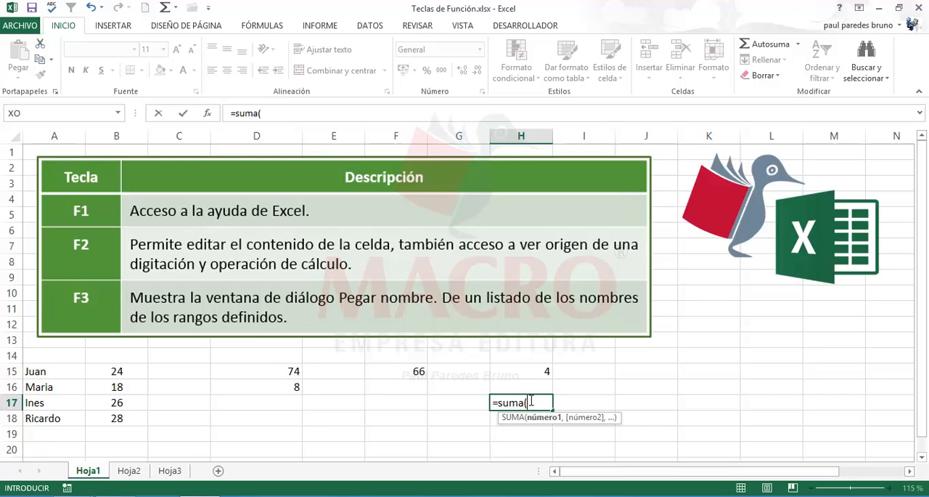
key(F3)
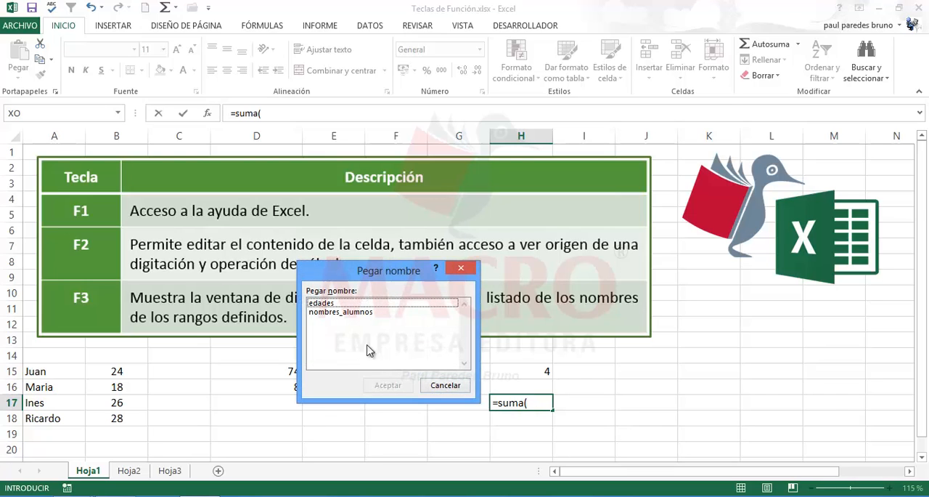
click(327, 304)
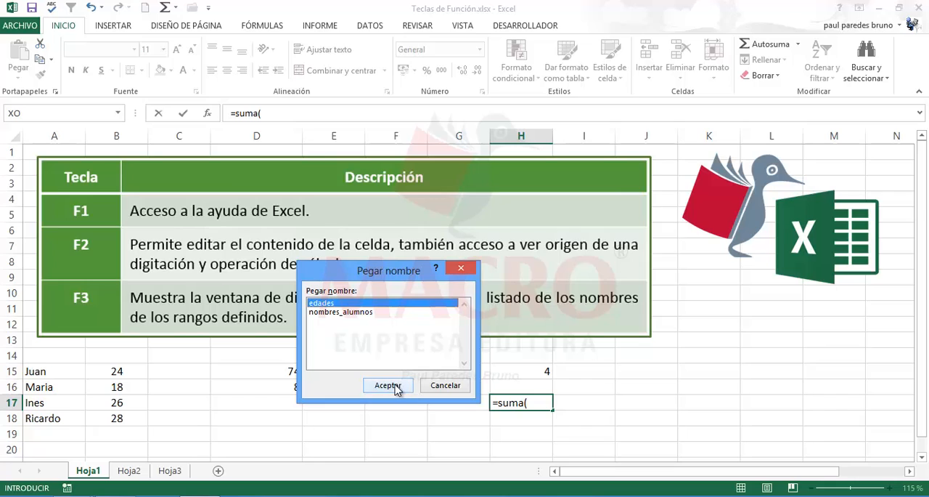
click(388, 385)
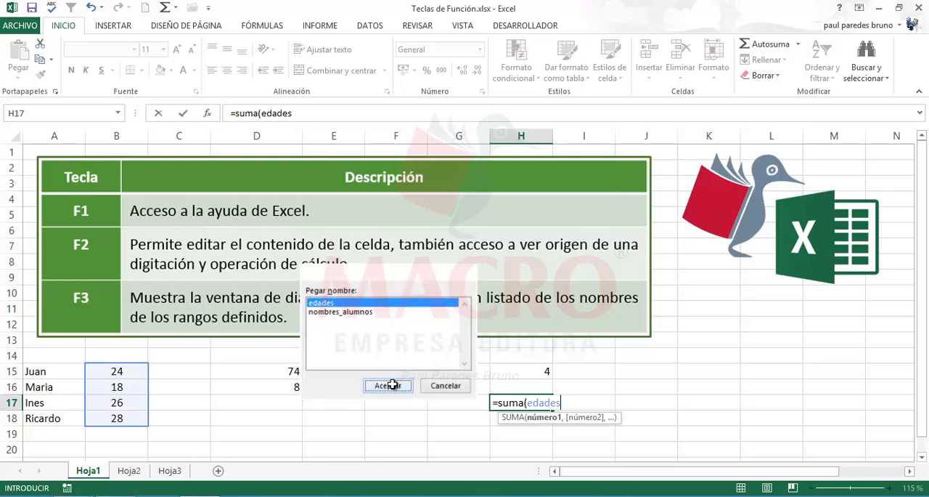
text())
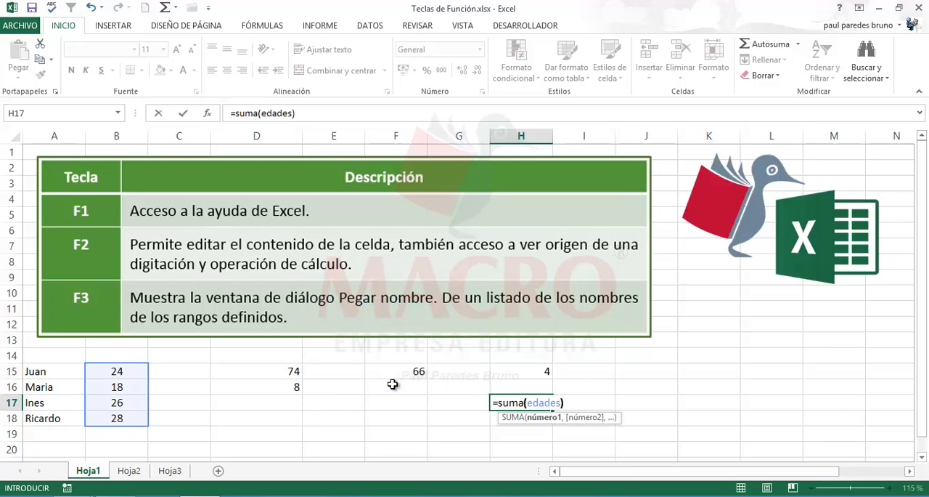
key(Return)
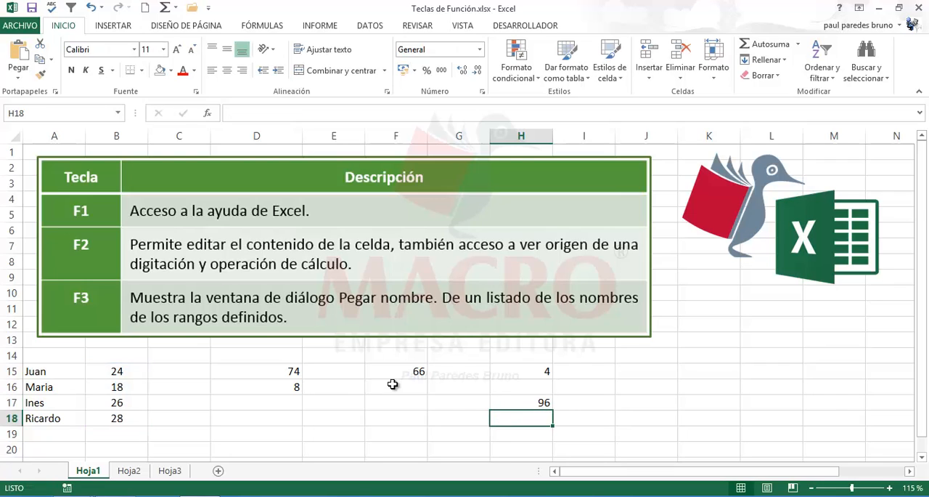
- Compare the SUMA formula in cell H17 with the sum of the ages selected in B15:B18
click(522, 403)
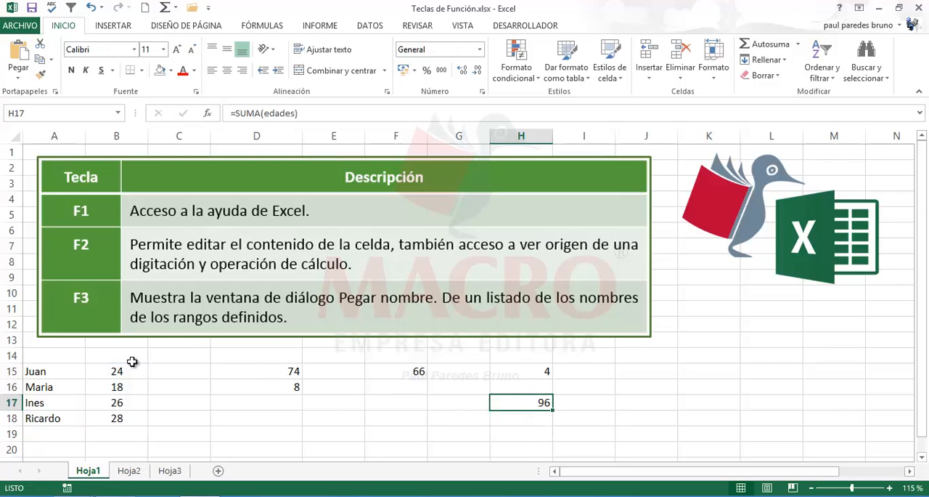
click(118, 373)
drag(117, 373, 120, 415)
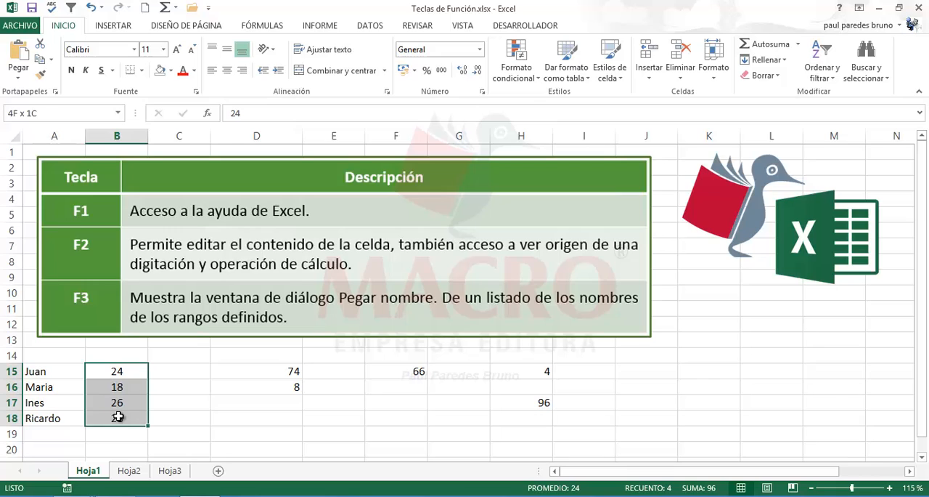
click(527, 403)
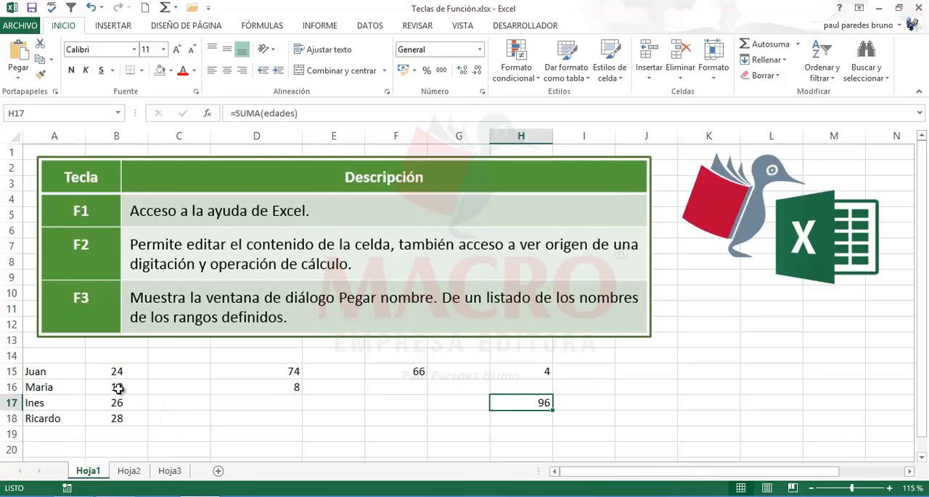
- Edit the age in cell B18 in place and change it to 21
click(118, 389)
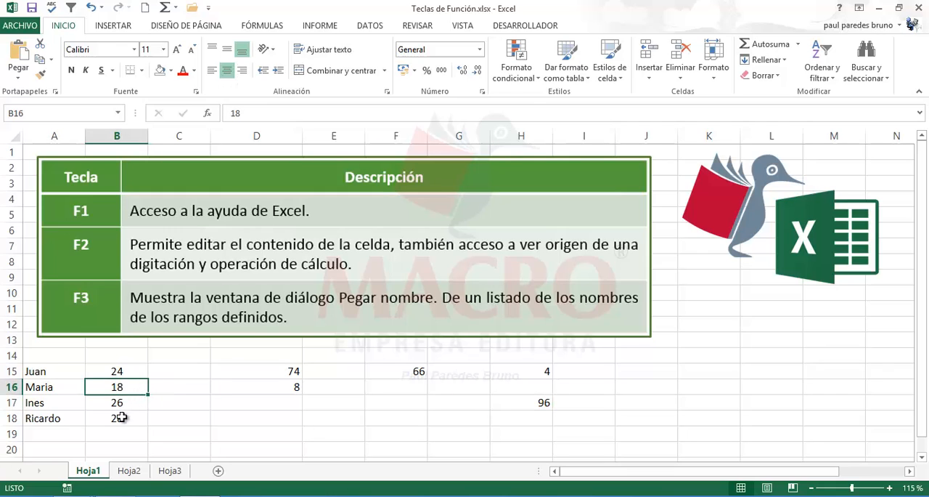
click(122, 418)
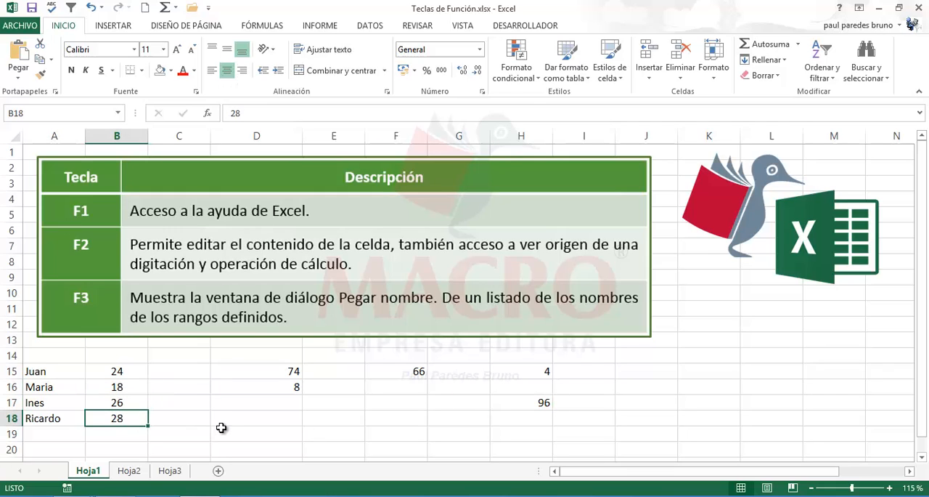
key(F2)
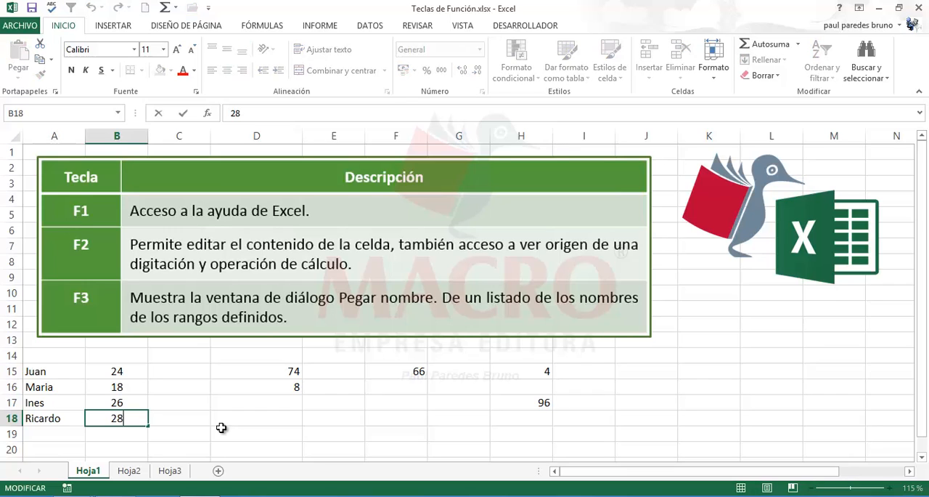
key(BackSpace)
text(1)
key(Return)
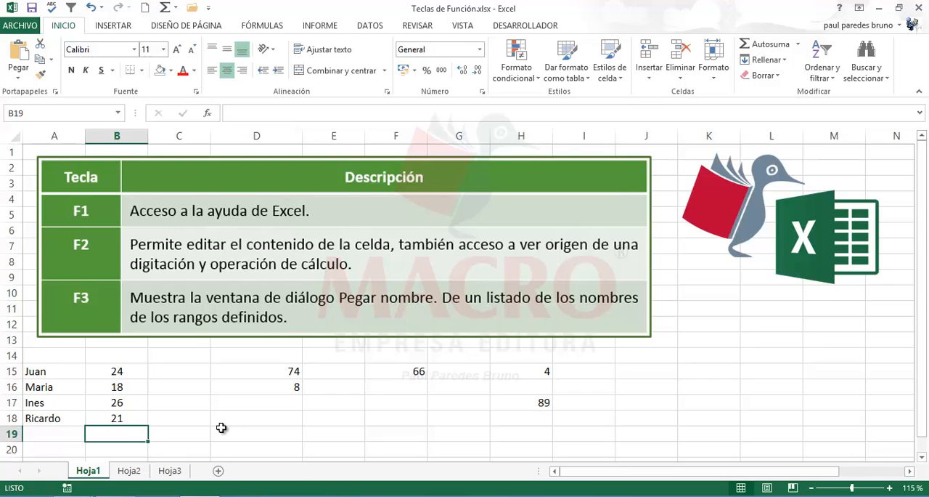
- Open the SUMA formula in cell H17 to examine its referenced range, and leave it without editing
click(532, 405)
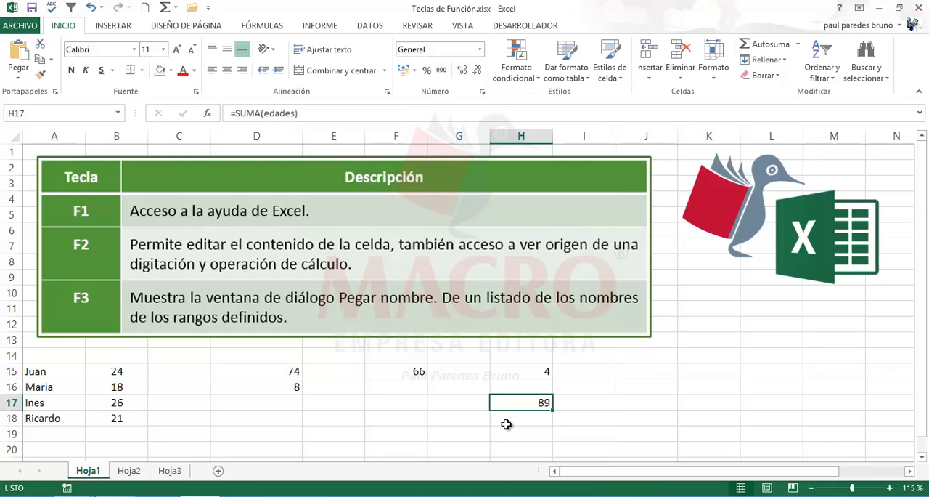
key(F2)
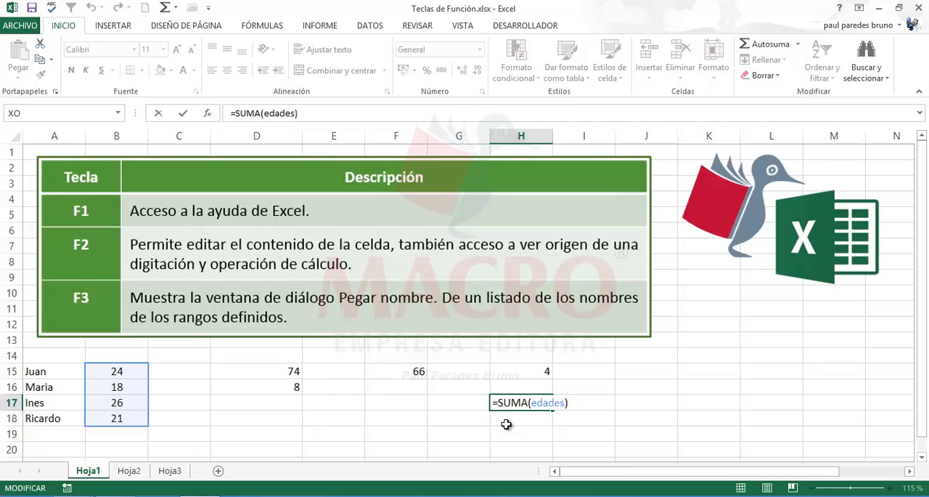
key(ctrl+Return)
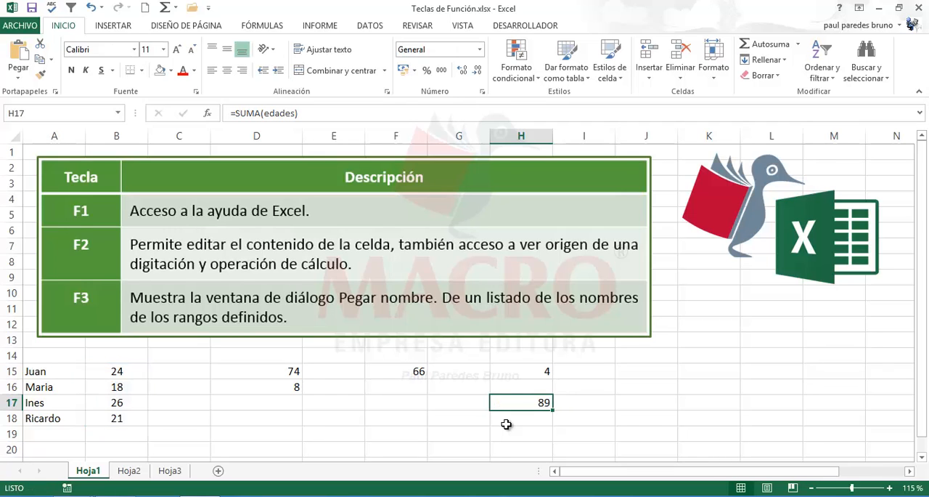
- Switch to the Hoja2 sheet with the F4 to F7 descriptions and go to the empty cell J12
click(122, 472)
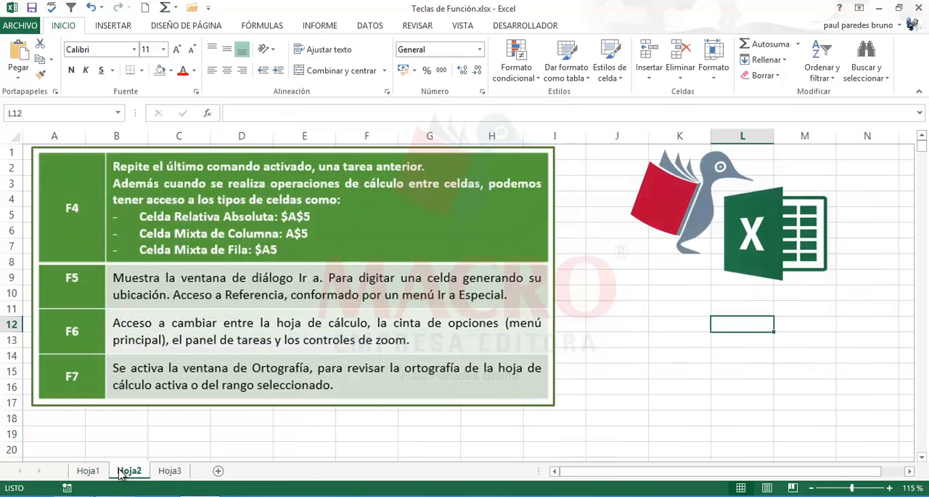
click(252, 431)
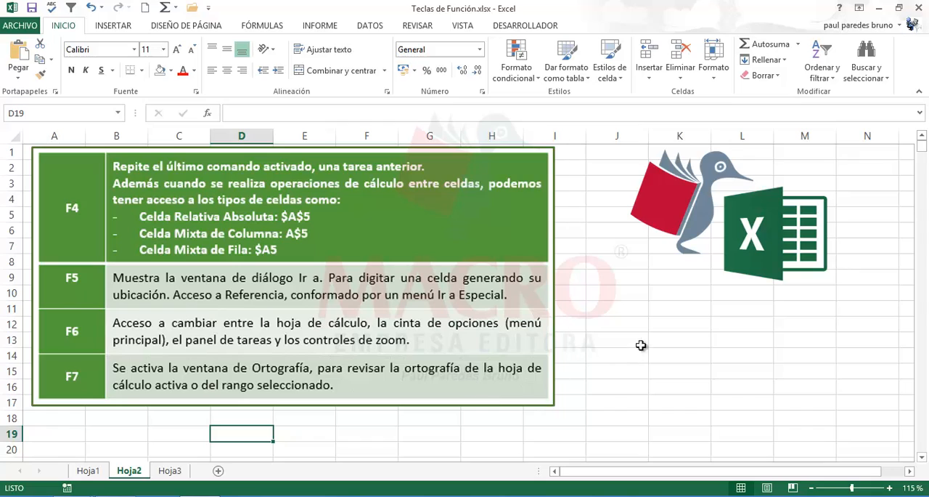
click(635, 326)
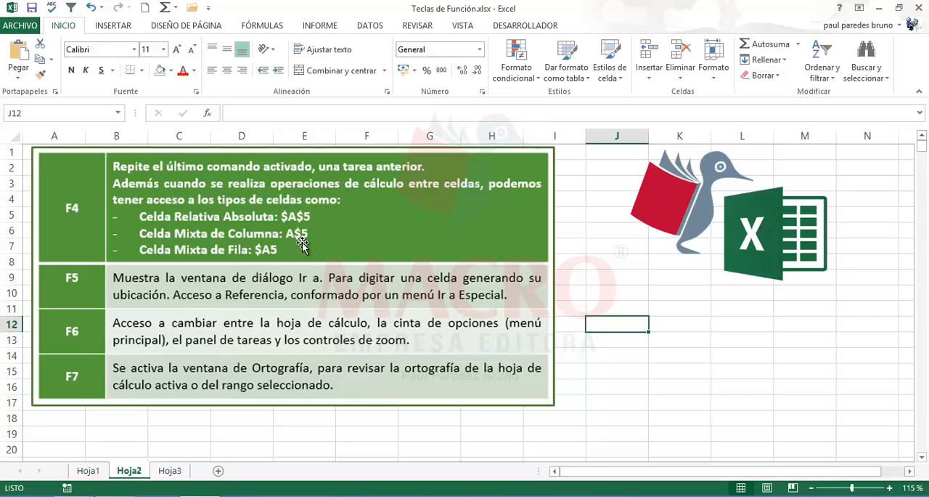
- Enter 7 in J11 and 9 in J12, and fill the series down through J14
click(602, 306)
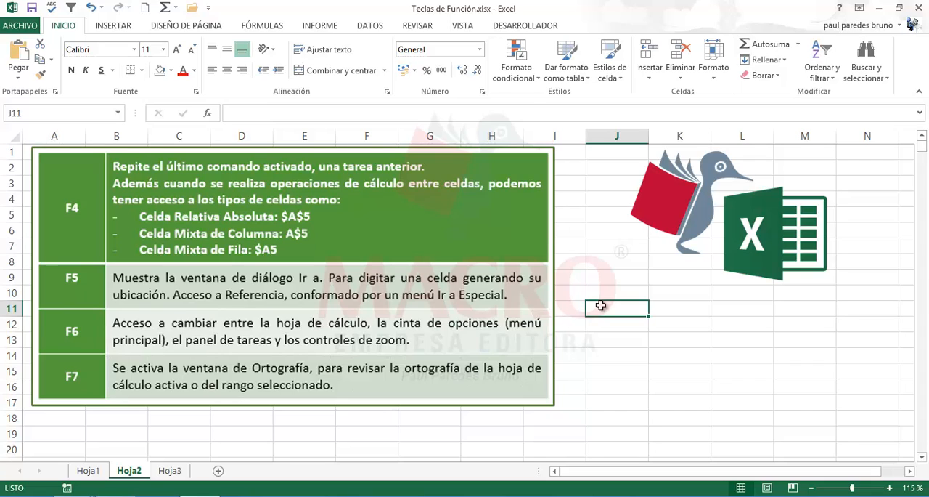
text(7)
key(Return)
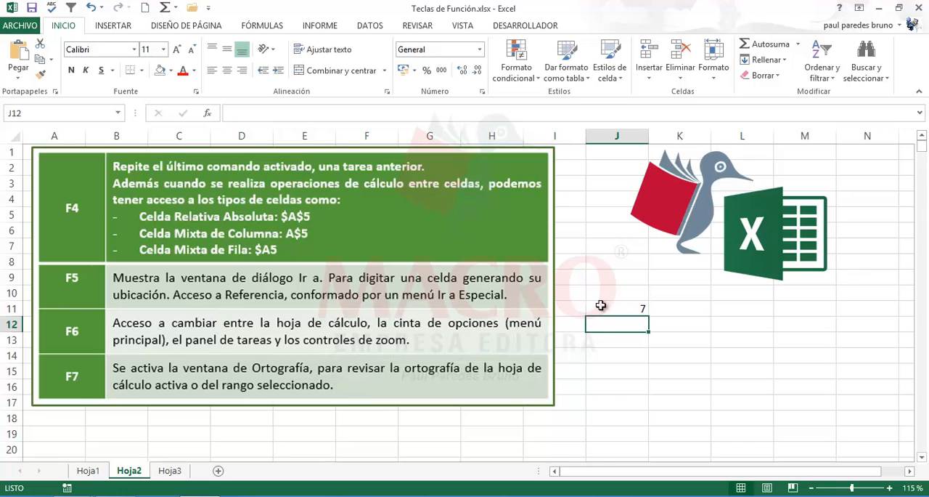
text(9)
key(Return)
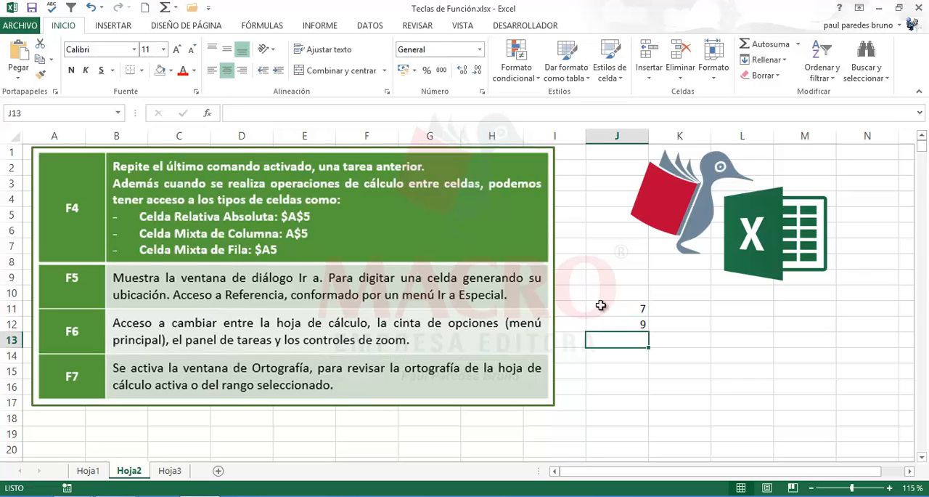
drag(635, 309, 645, 361)
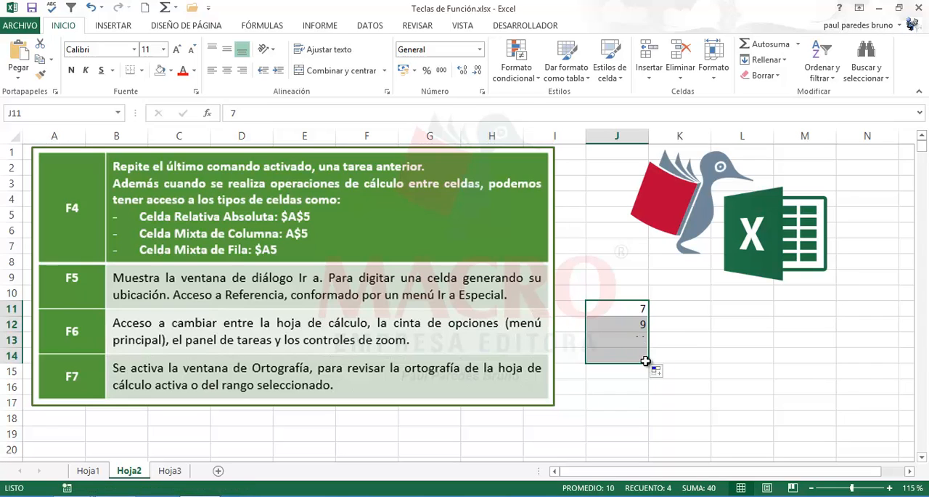
- Enter the value 3 in cell K10, above the column beside the number series
click(687, 297)
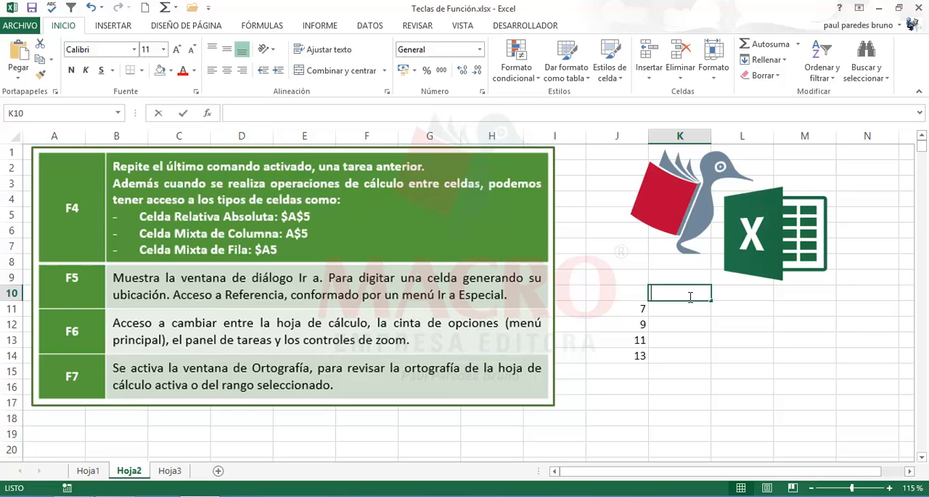
text(3)
key(Return)
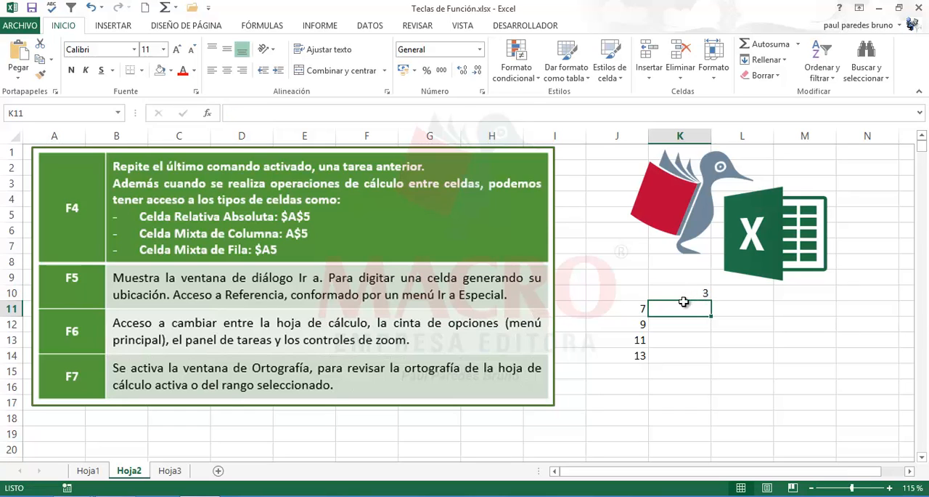
- Center the contents of J10:K14 horizontally and apply all borders to the range
drag(636, 297, 668, 356)
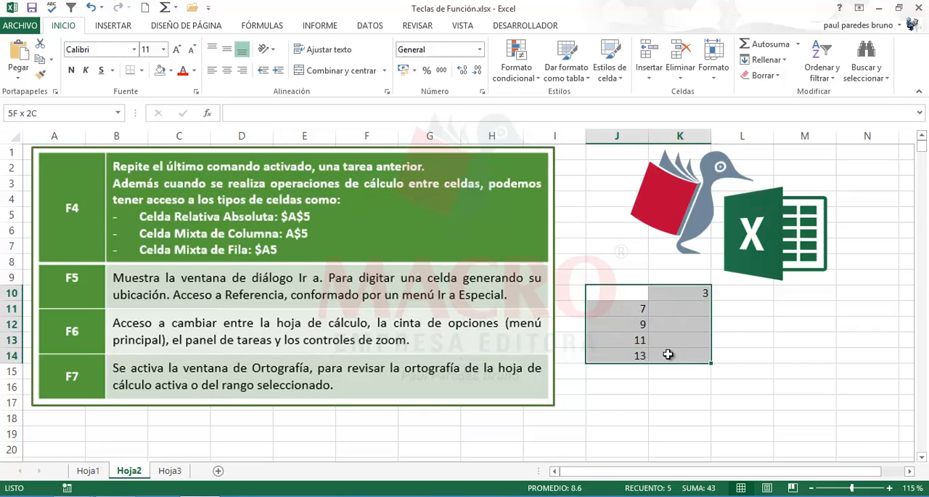
click(227, 71)
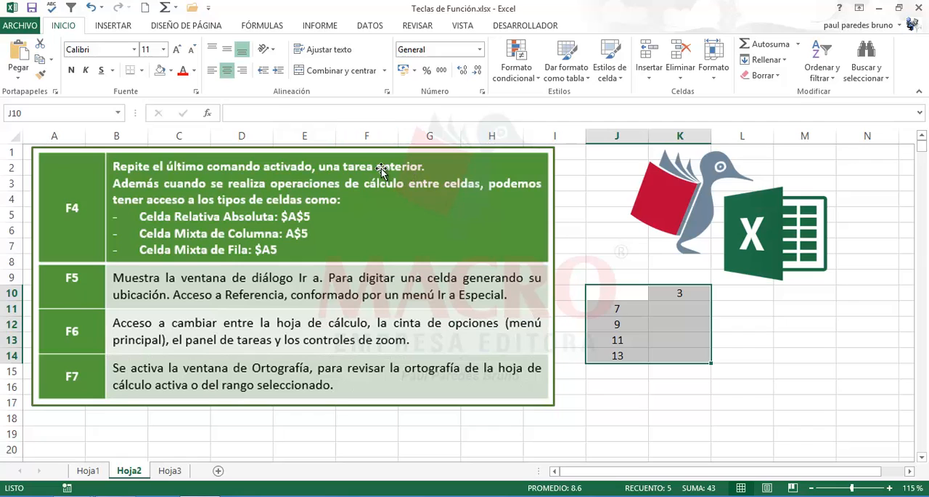
click(142, 70)
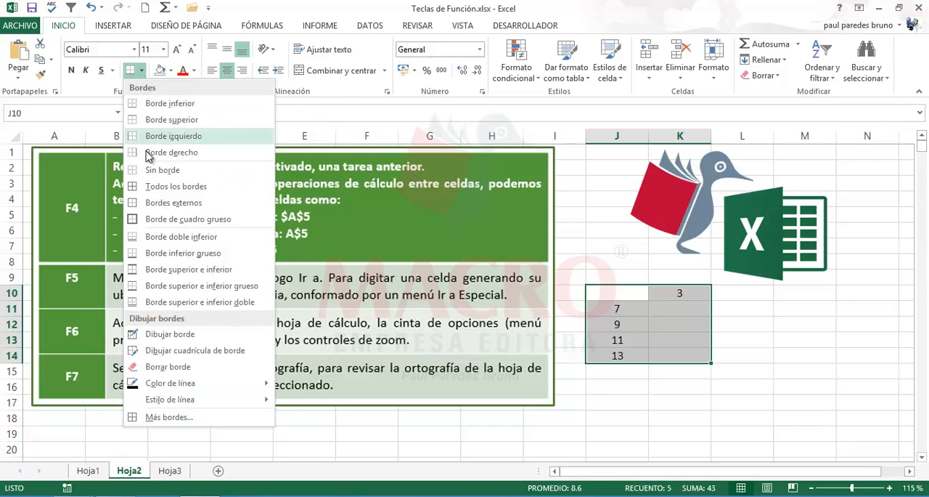
click(172, 185)
- Go through each value in J11:J14 together with the multiplier in K10 to review the pairs for multiplication
click(683, 312)
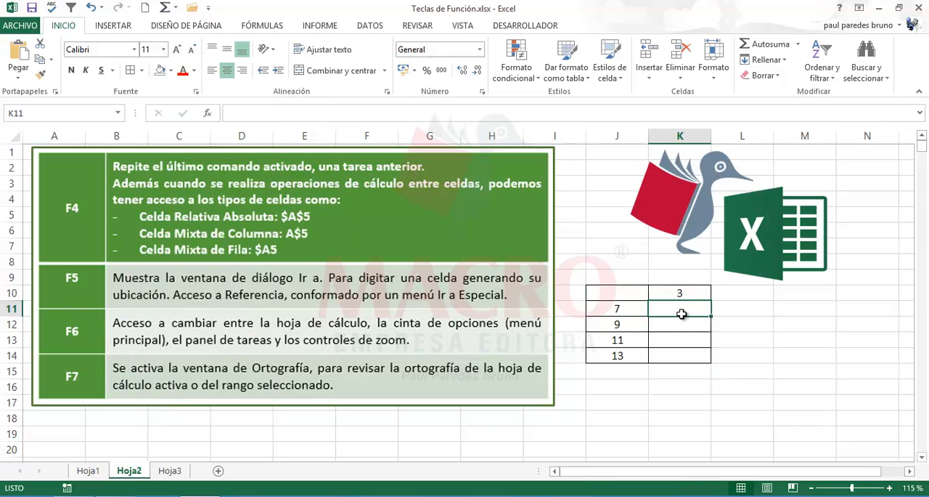
click(622, 312)
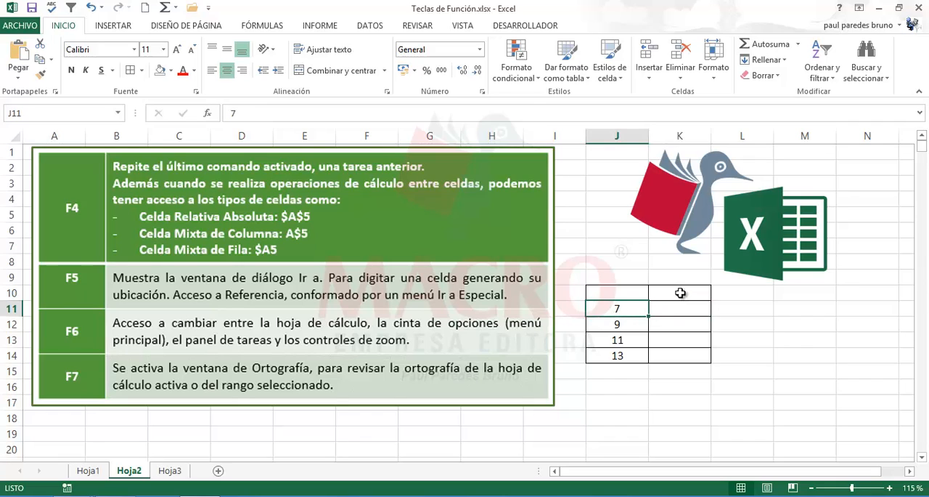
click(679, 294)
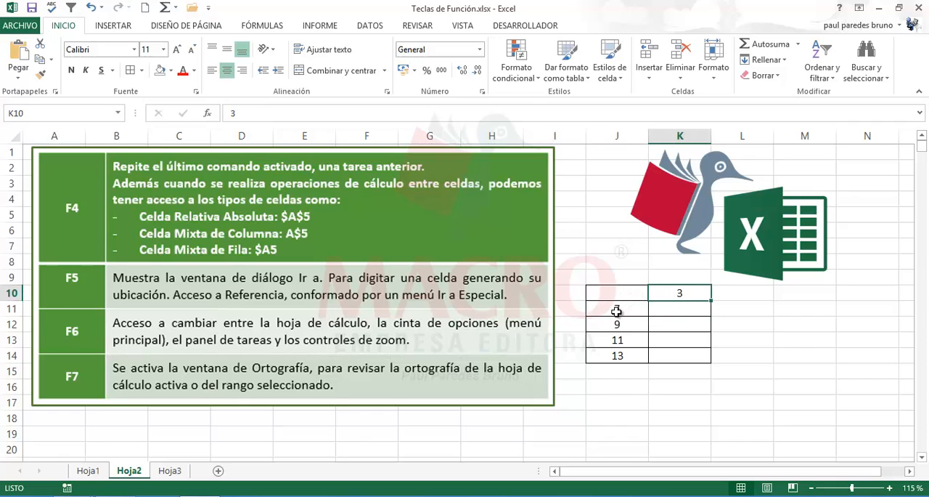
click(617, 311)
click(679, 295)
click(629, 323)
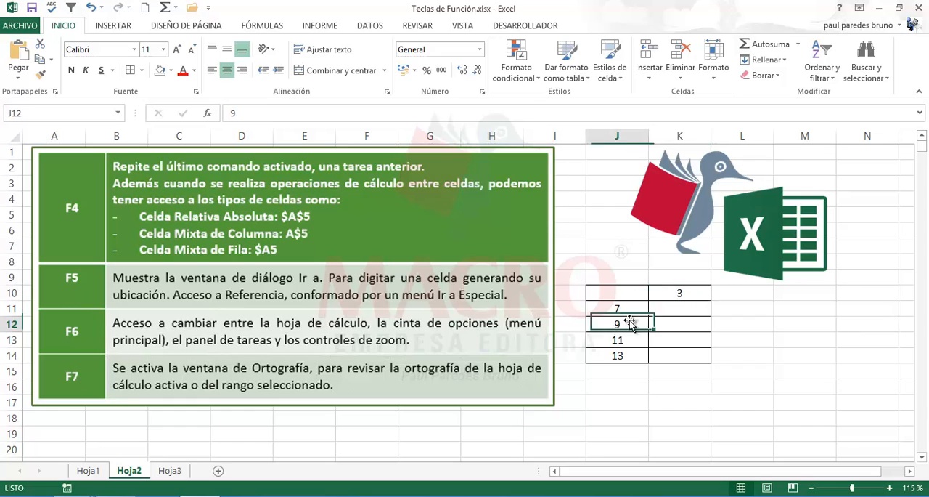
click(666, 299)
click(629, 336)
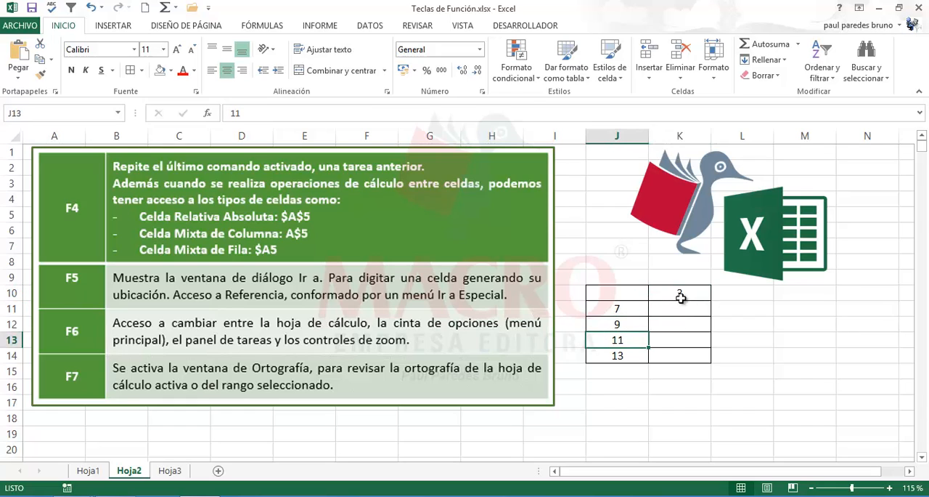
click(681, 297)
click(626, 354)
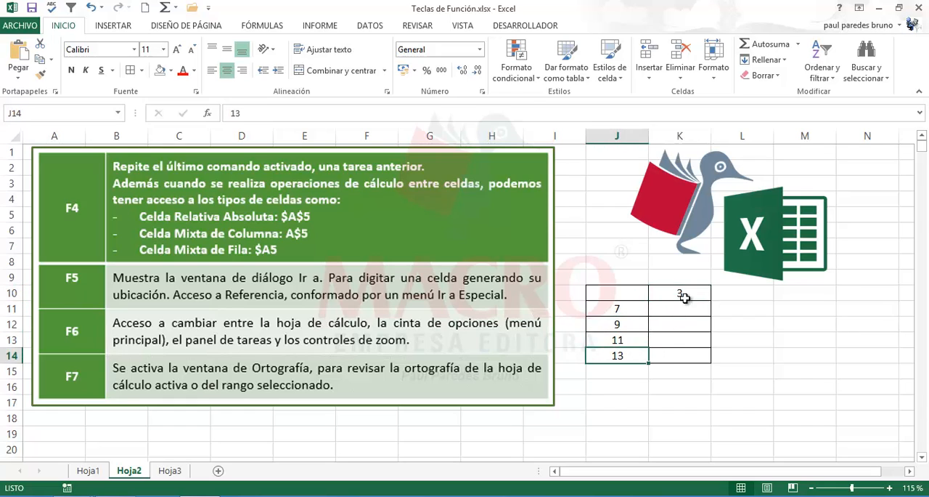
click(685, 298)
- Enter the formula =J11*$K$10 in K11, making the reference to K10 absolute
click(685, 314)
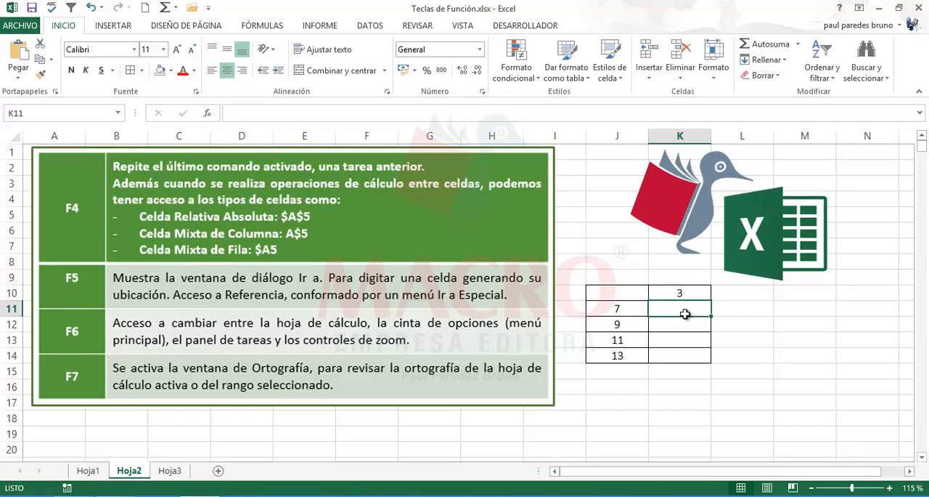
text(=)
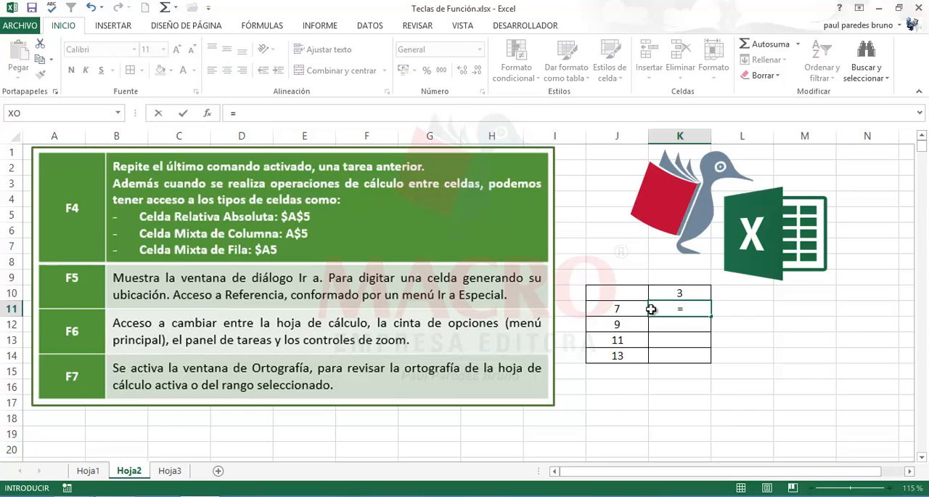
click(619, 309)
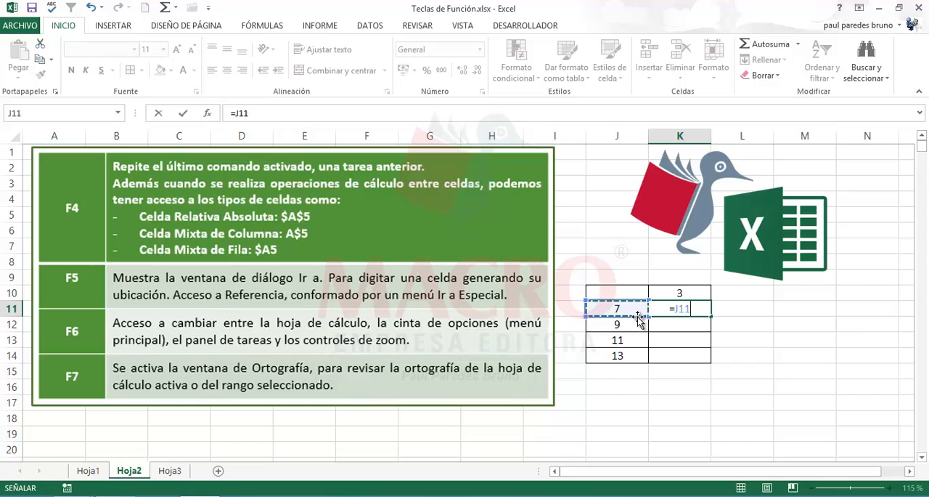
text(*)
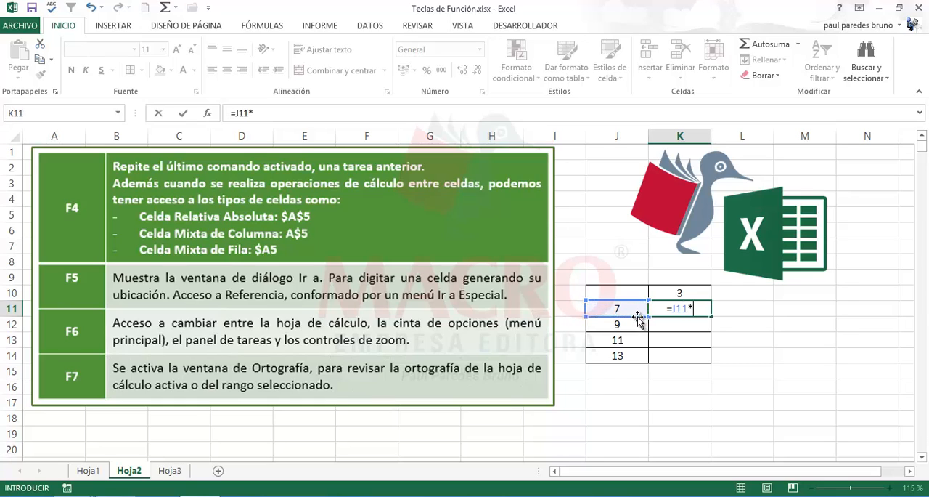
click(679, 293)
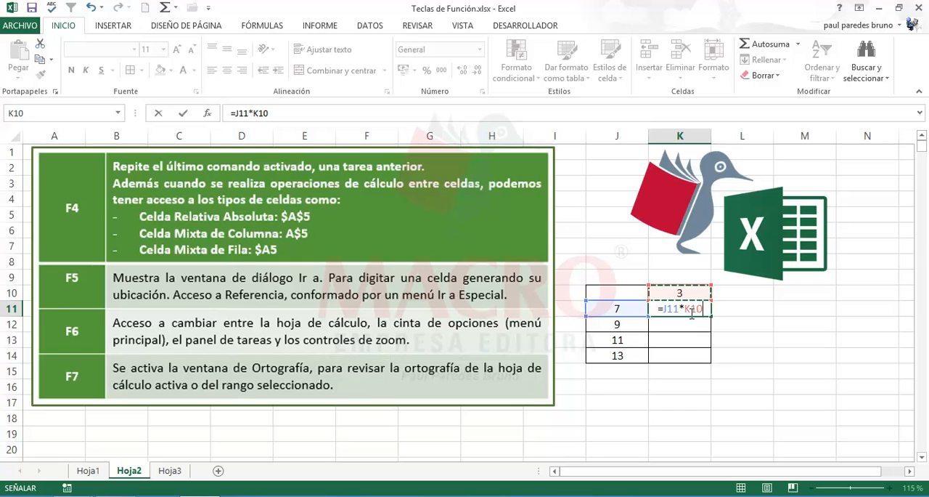
key(F2)
key(F4)
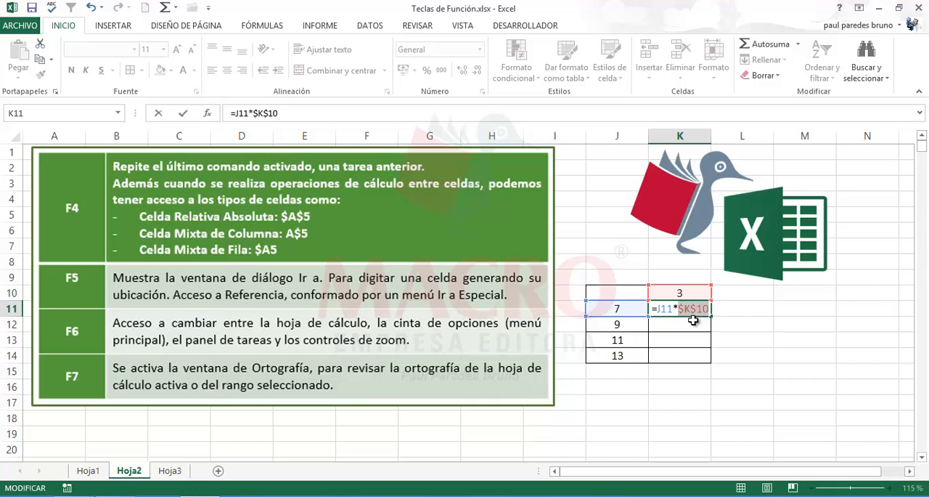
key(Return)
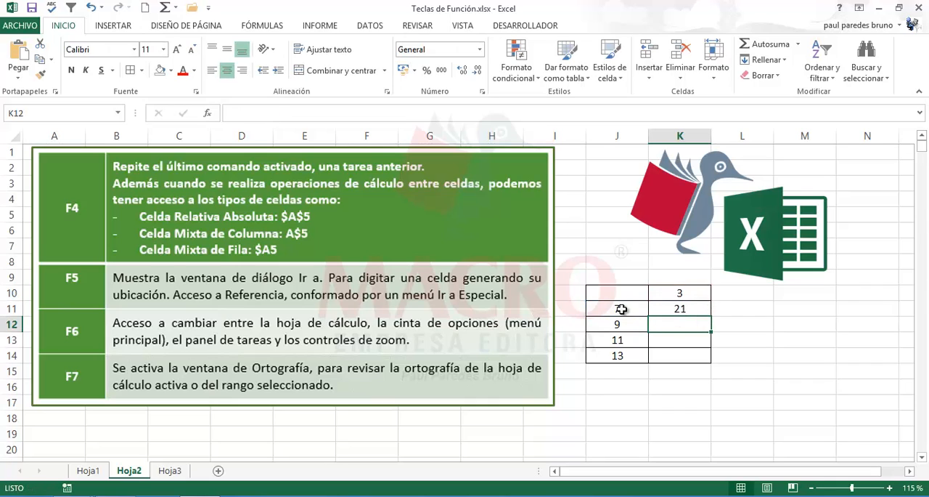
- Check the fixed cell K10 against the values in J12 and J13 that share it as multiplier
click(688, 294)
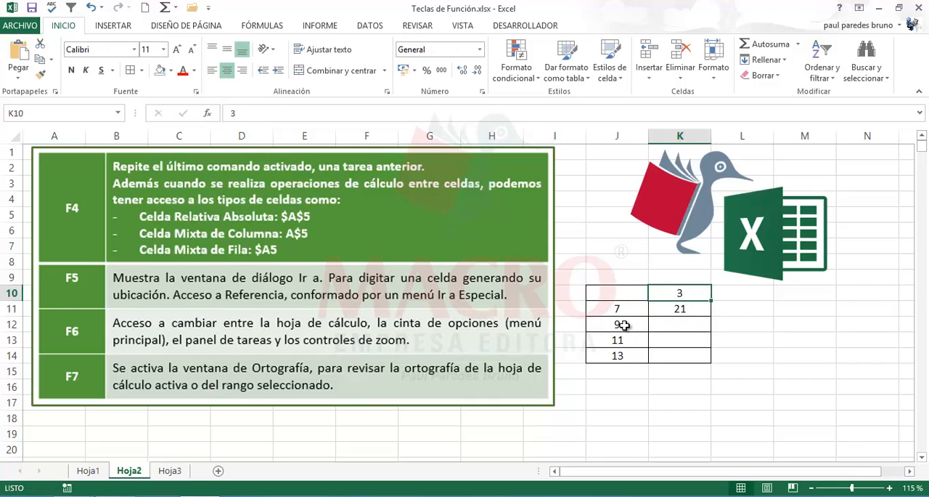
click(637, 322)
click(689, 292)
click(636, 338)
click(687, 293)
click(625, 341)
click(682, 294)
- Fill the multiplication formula from K11 down through K14
click(689, 308)
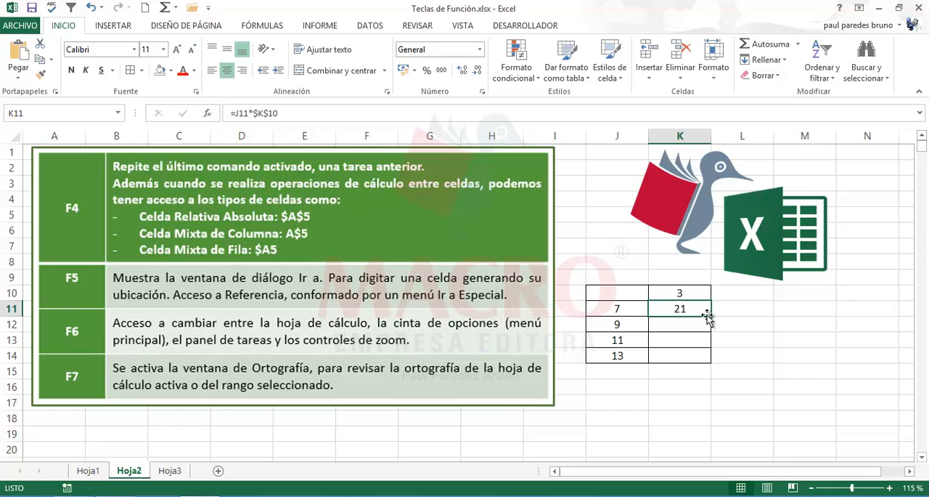
drag(710, 316, 714, 362)
click(623, 387)
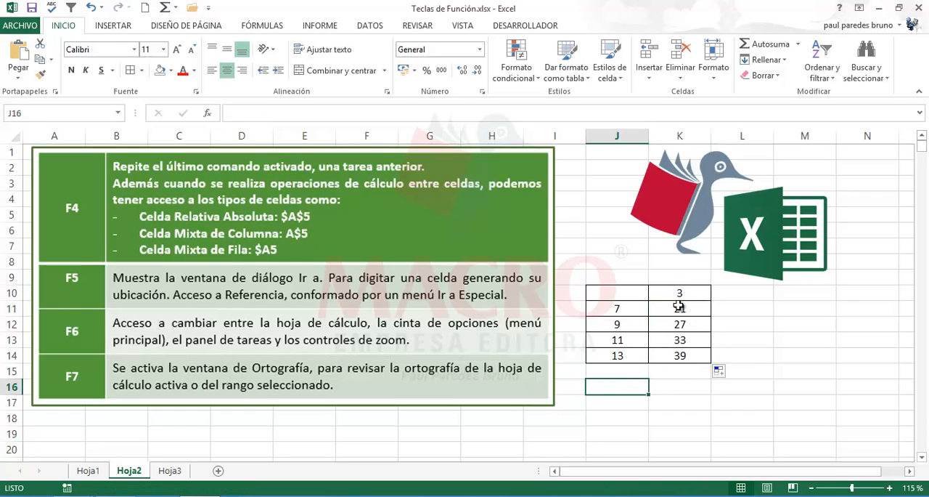
- Change the multiplier in K10 to 2
click(679, 293)
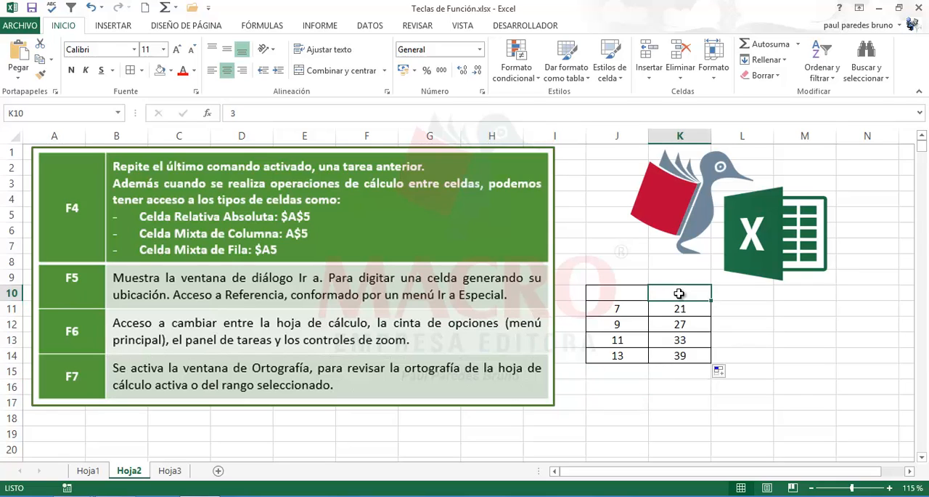
text(2)
key(Return)
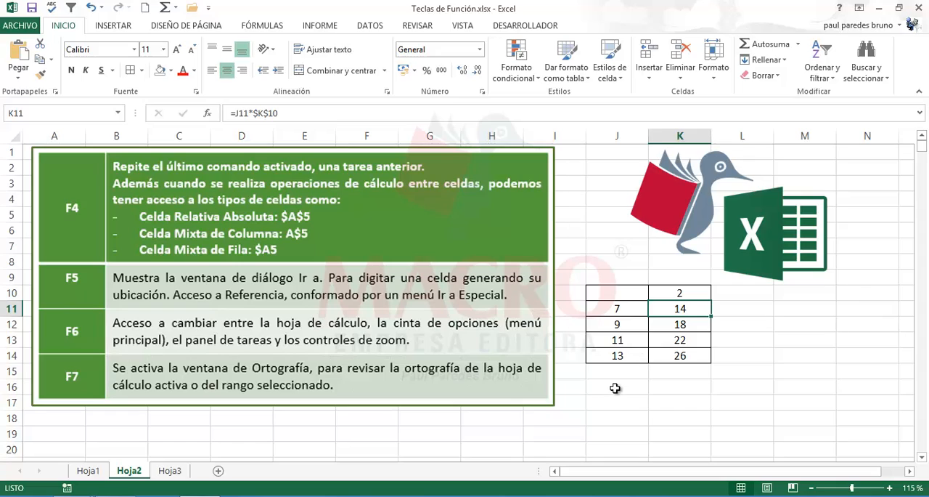
- Enter 4 in J17 and 6 in J18, and fill the series down through J20
click(616, 388)
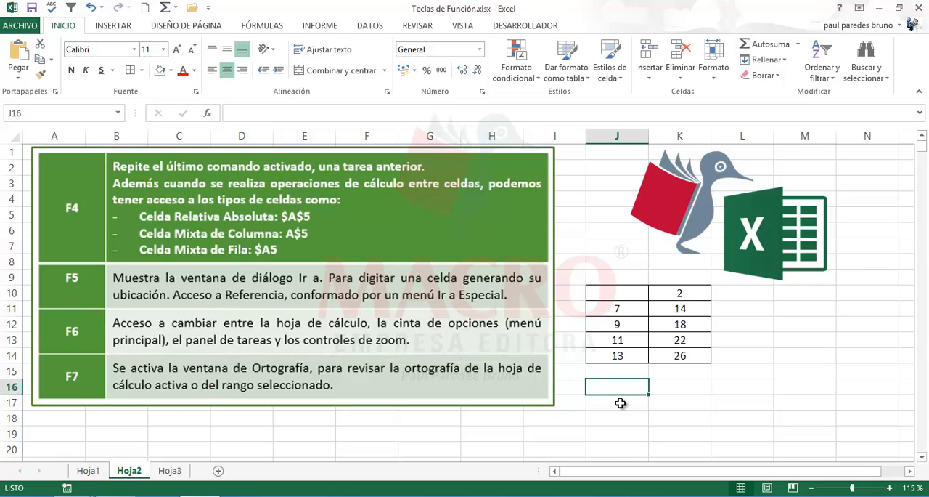
click(620, 399)
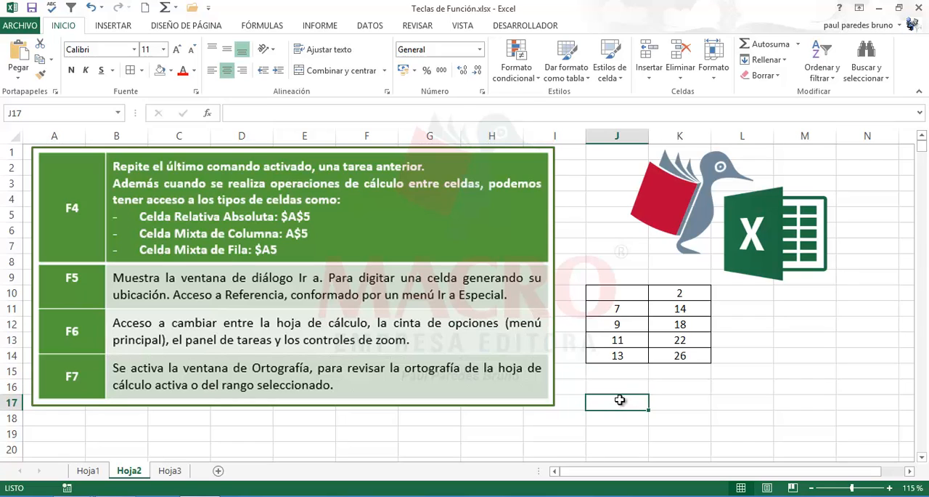
key(F2)
key(Return)
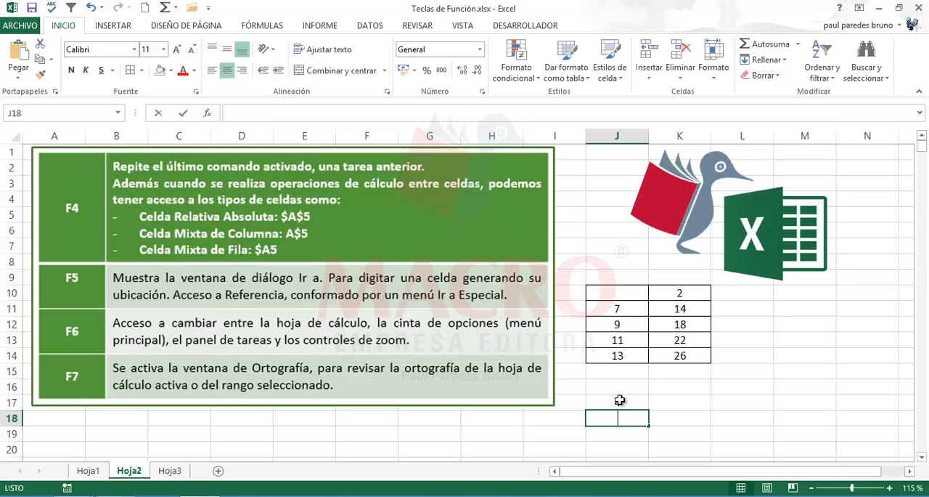
text(6)
key(Return)
drag(619, 400, 653, 449)
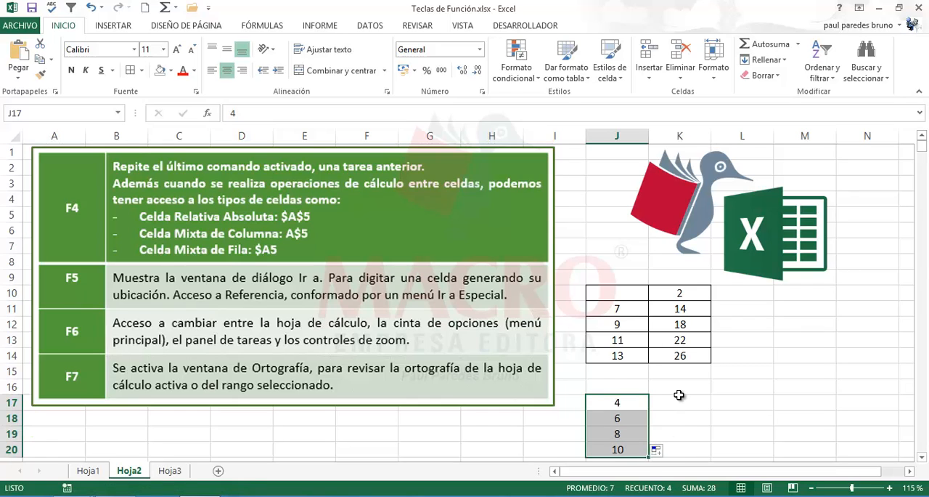
- Go through the cells of the new number series in J17:J20
click(629, 403)
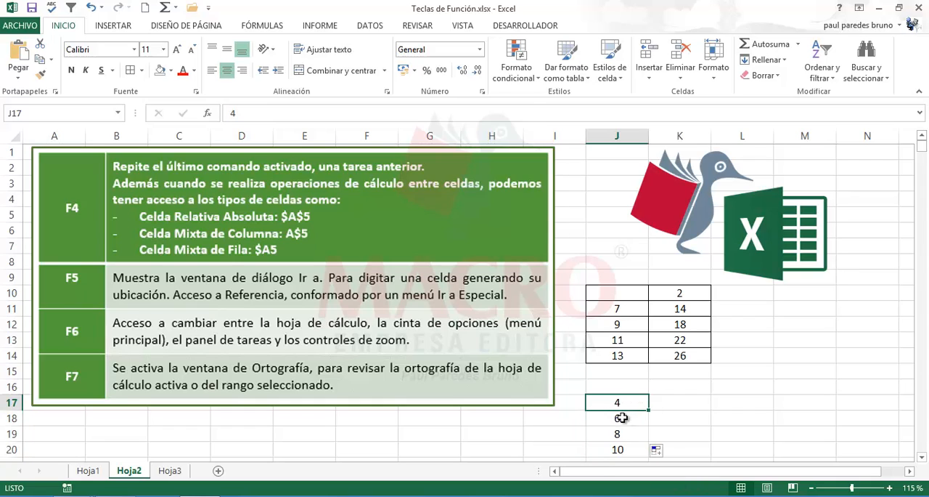
click(623, 418)
click(623, 433)
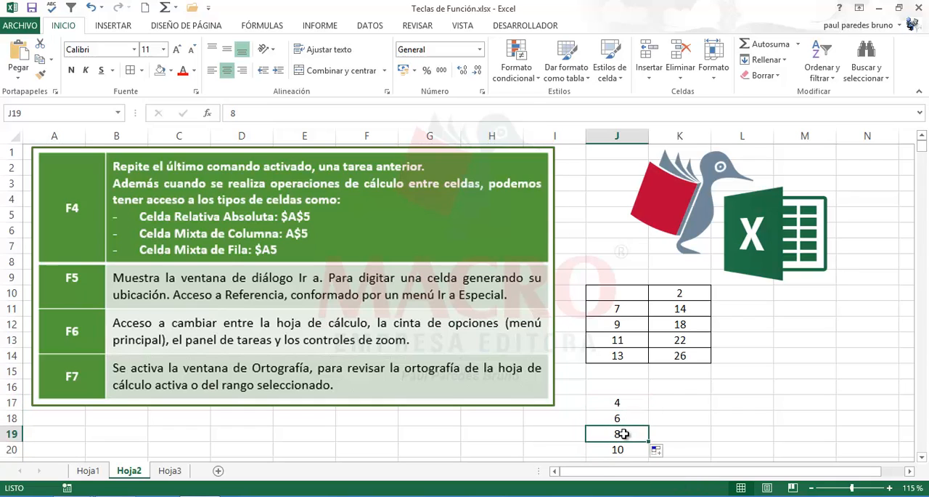
click(628, 449)
click(632, 408)
click(630, 422)
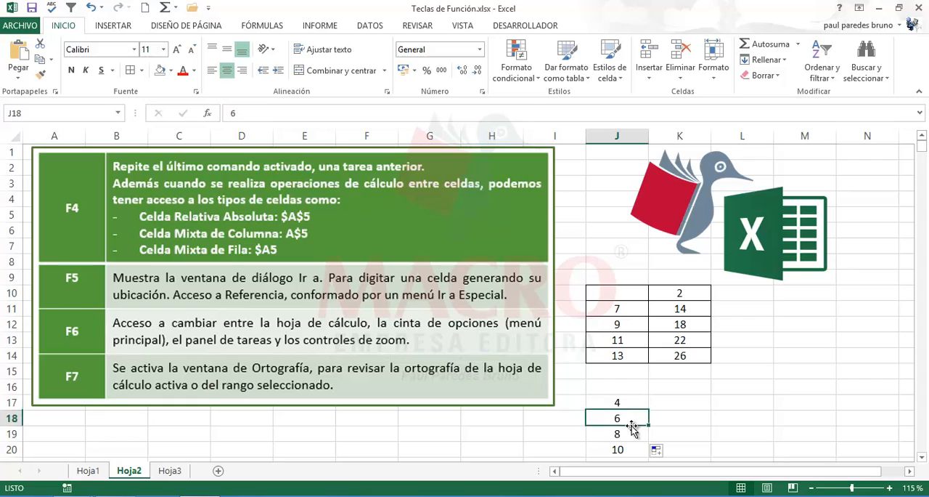
click(630, 434)
click(630, 447)
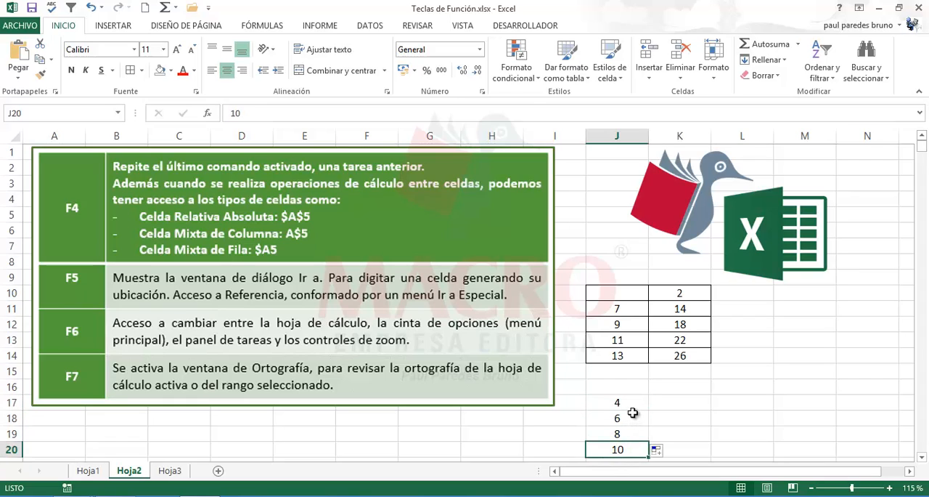
click(636, 405)
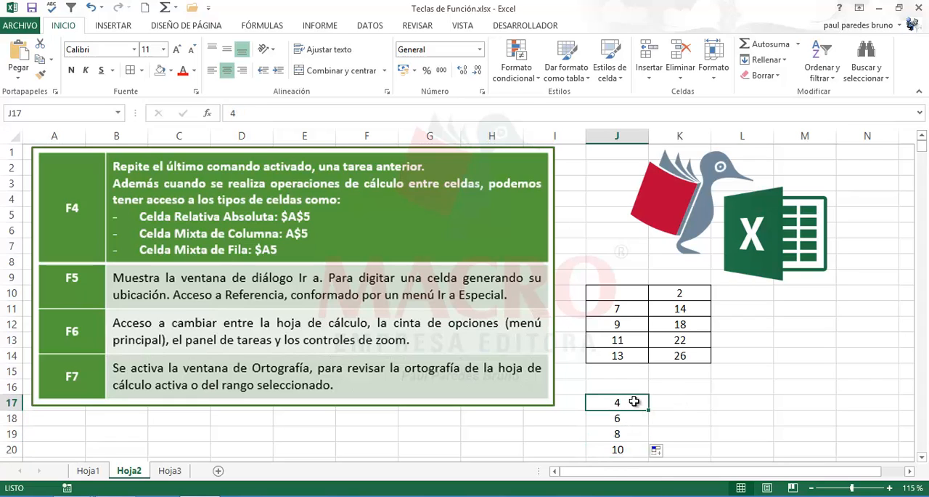
click(635, 414)
- Enter 3 in K16 and 5 in L16, and fill the series across through N16
click(676, 390)
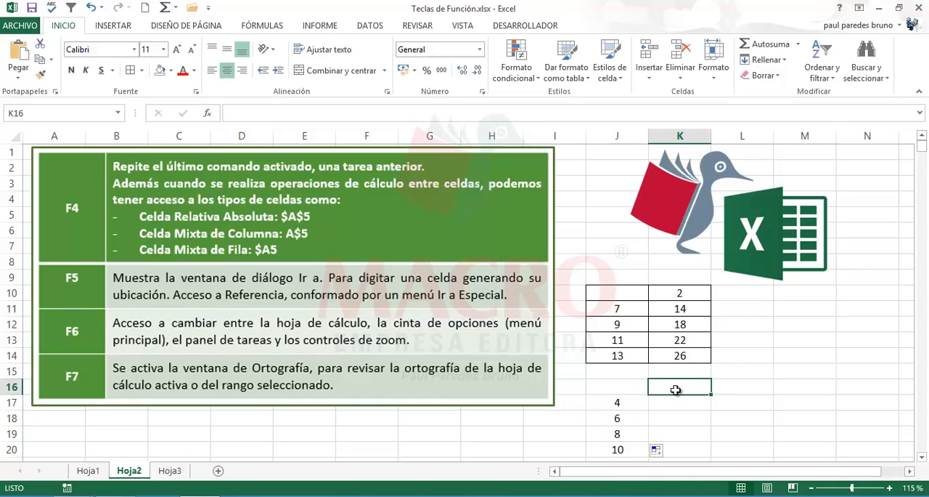
text(8)
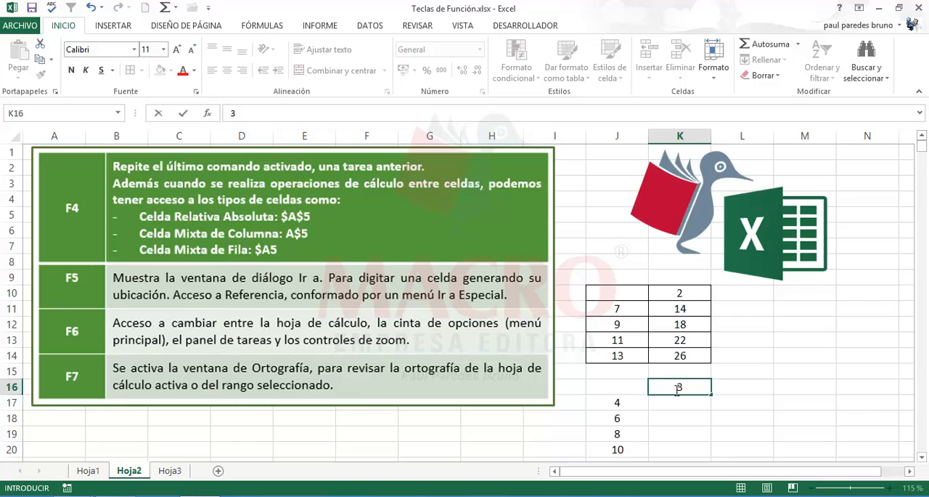
key(Tab)
text(5)
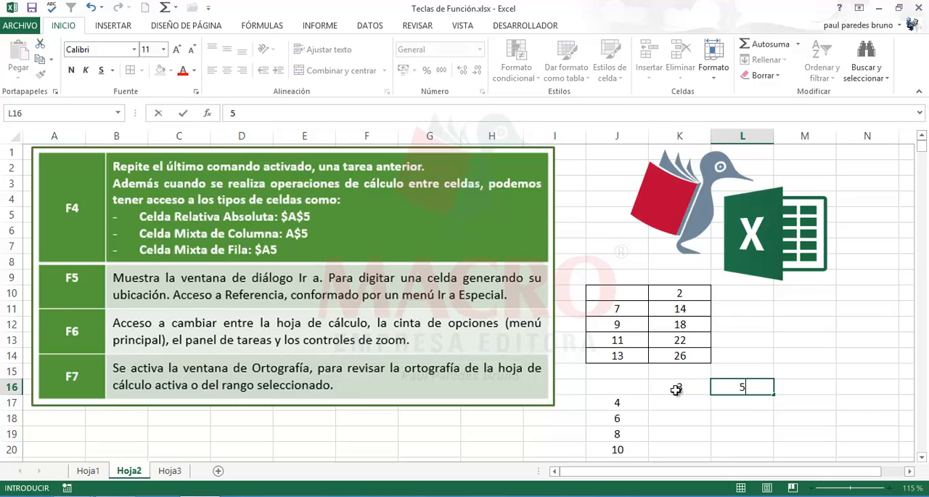
key(Tab)
drag(676, 390, 873, 401)
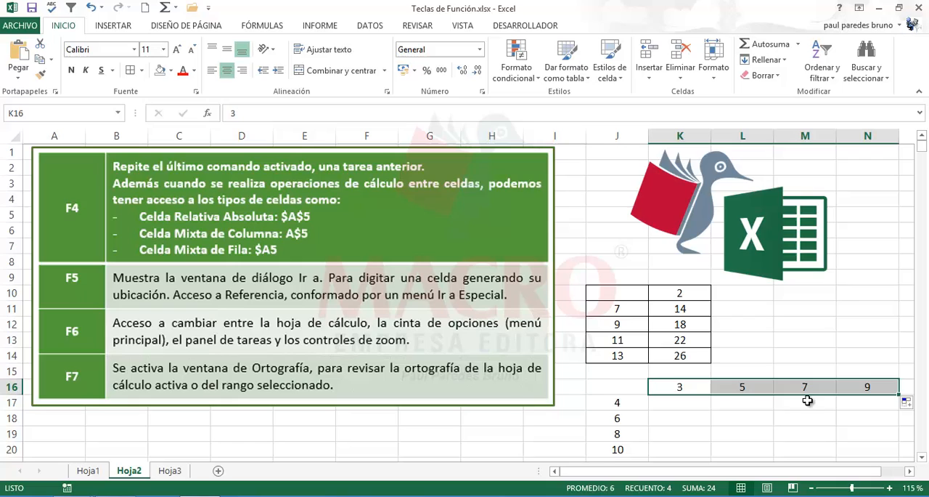
click(677, 388)
click(754, 393)
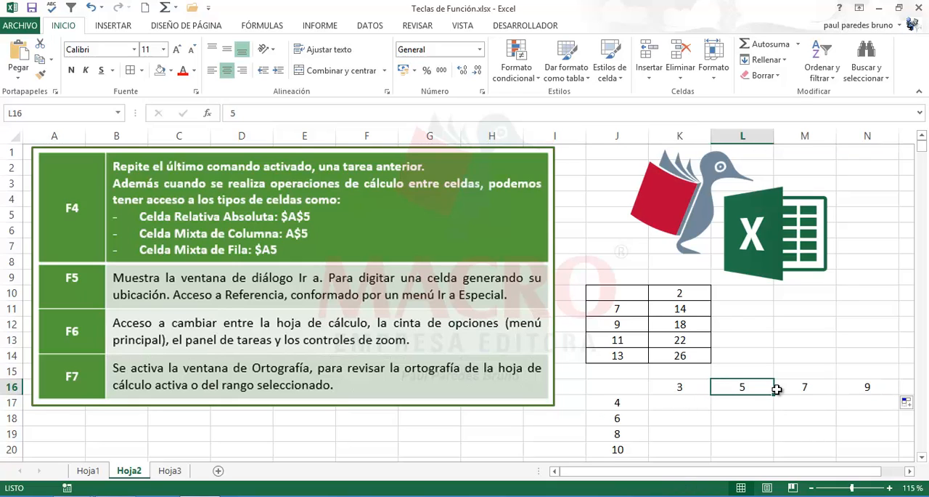
click(807, 387)
click(855, 387)
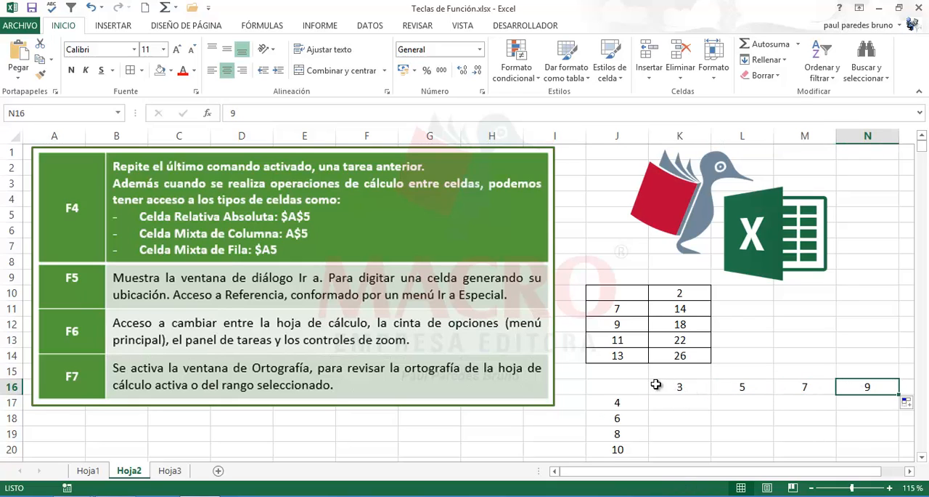
- Start a formula in K17 that multiplies J17 by K16
click(678, 408)
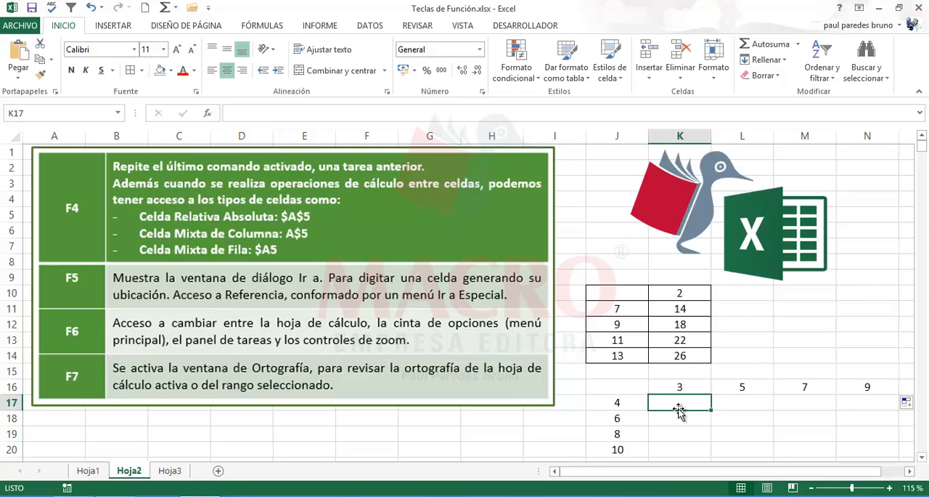
text(=)
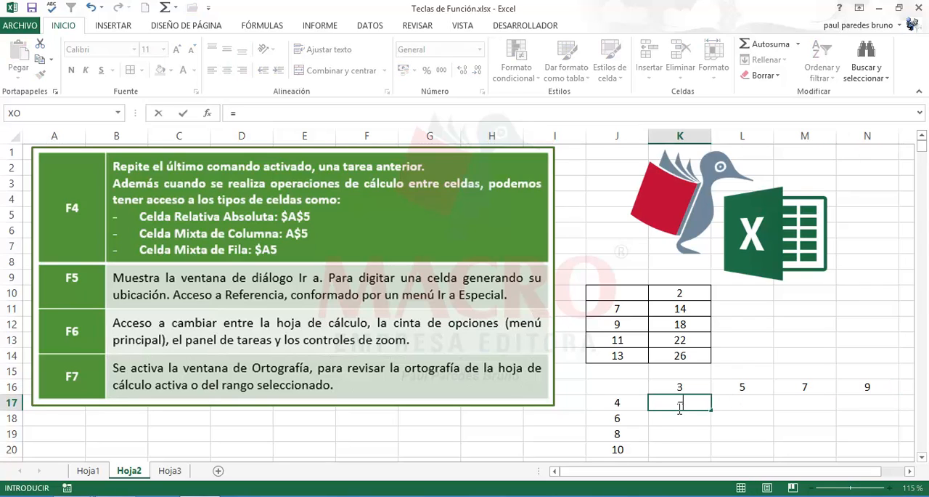
click(614, 403)
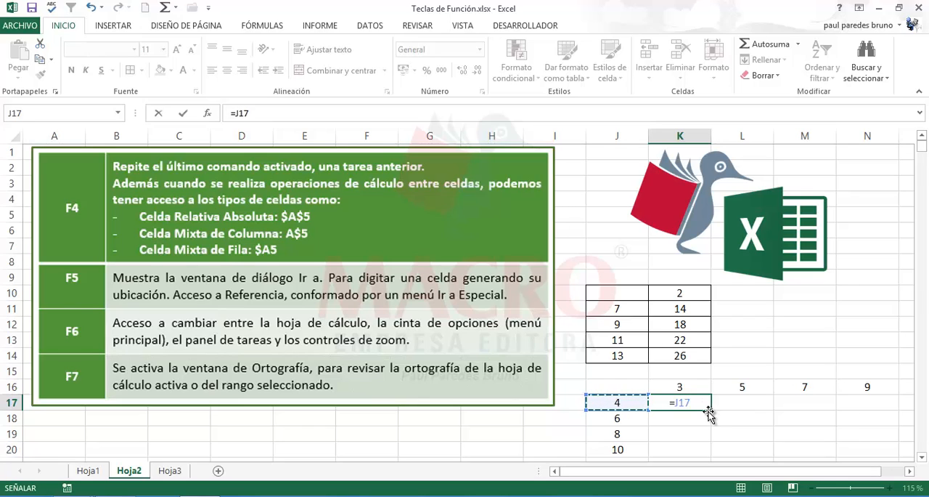
text(*)
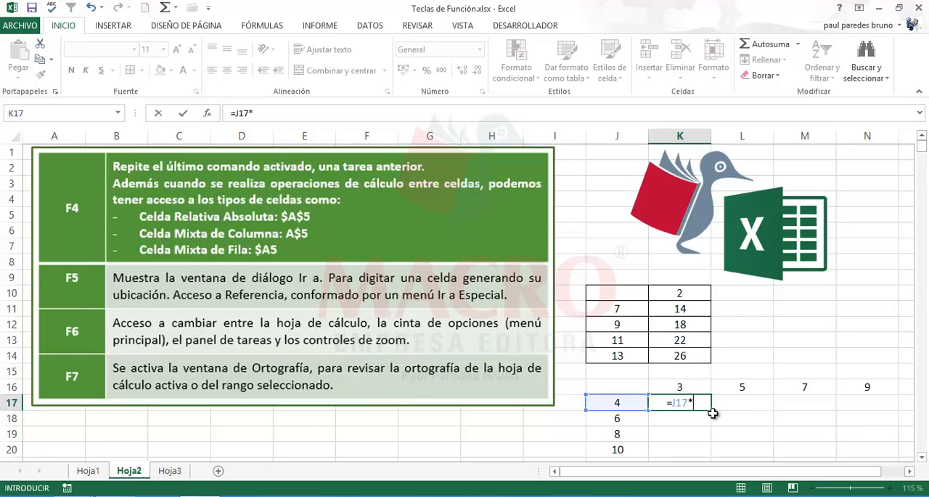
click(687, 388)
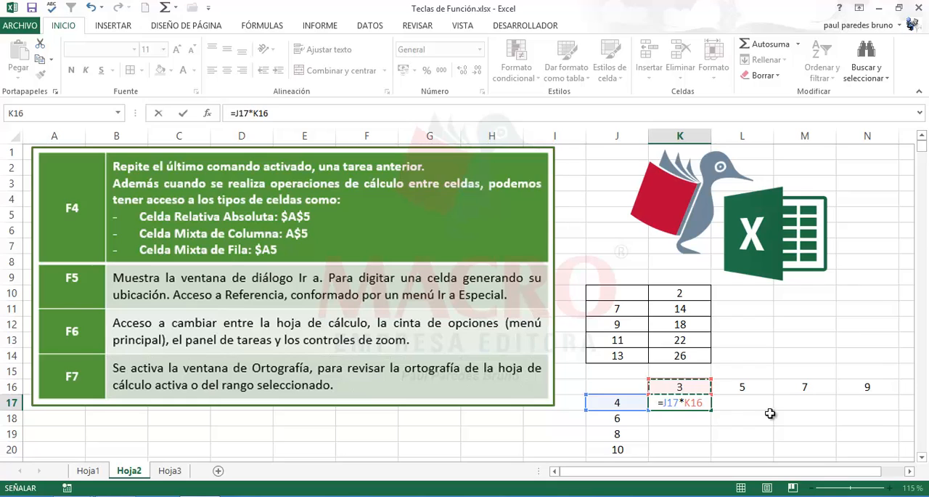
- Convert the K17 formula's references to mixed ones, making it =$J17*K$16, and enter it
click(675, 405)
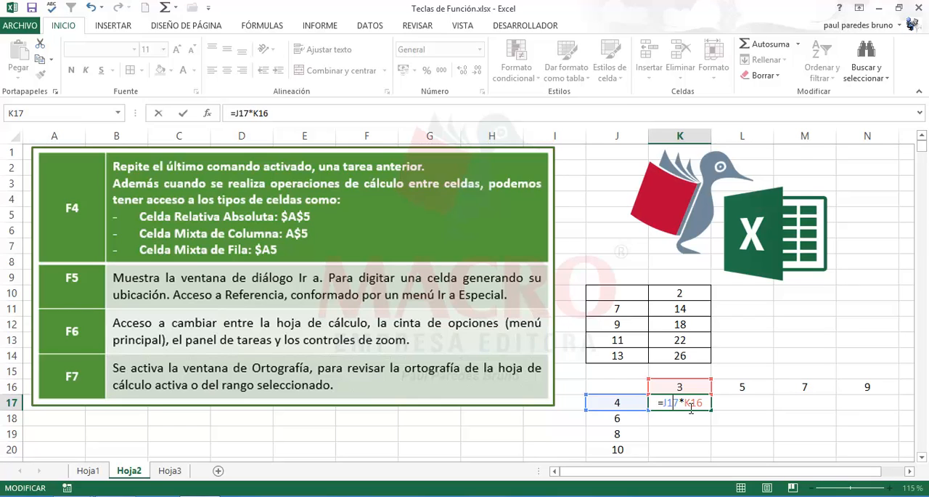
key(F4)
key(F4)
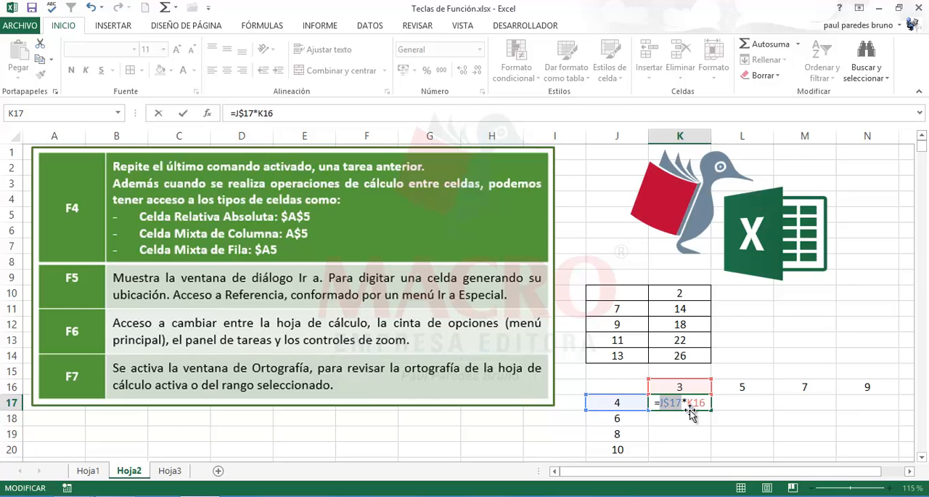
key(F4)
click(696, 407)
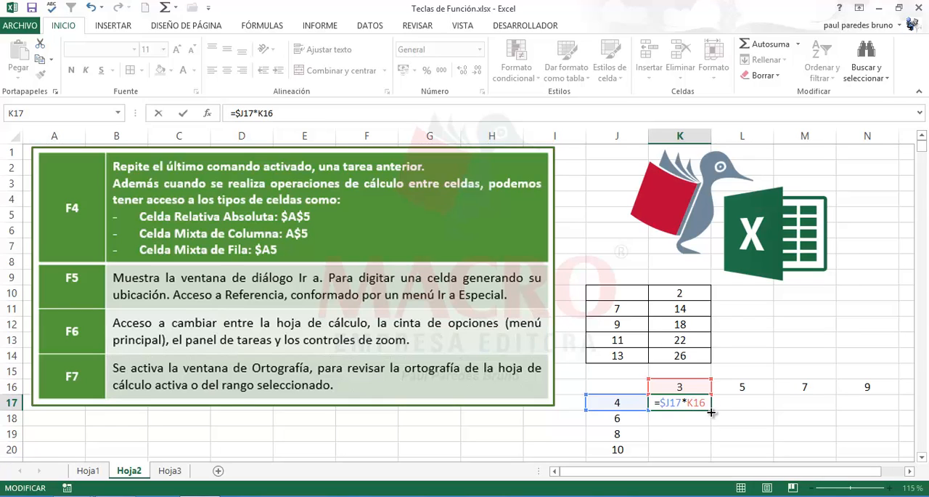
key(F4)
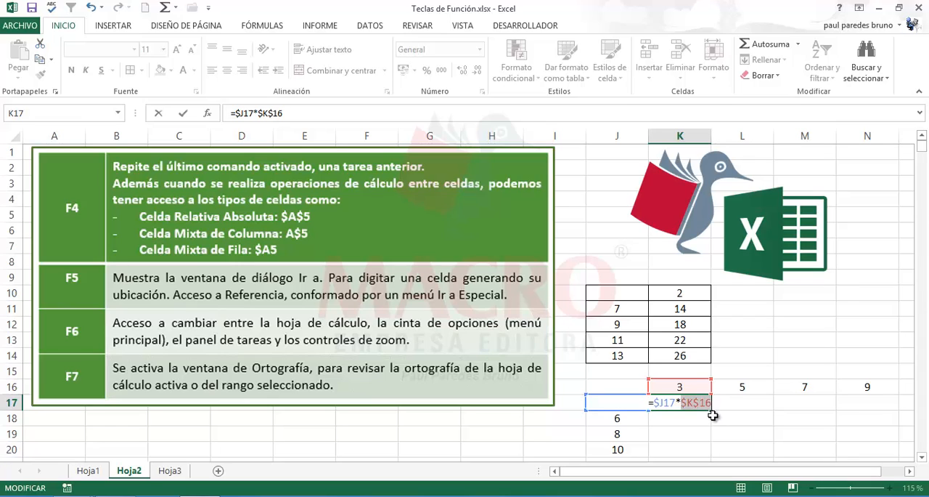
key(F4)
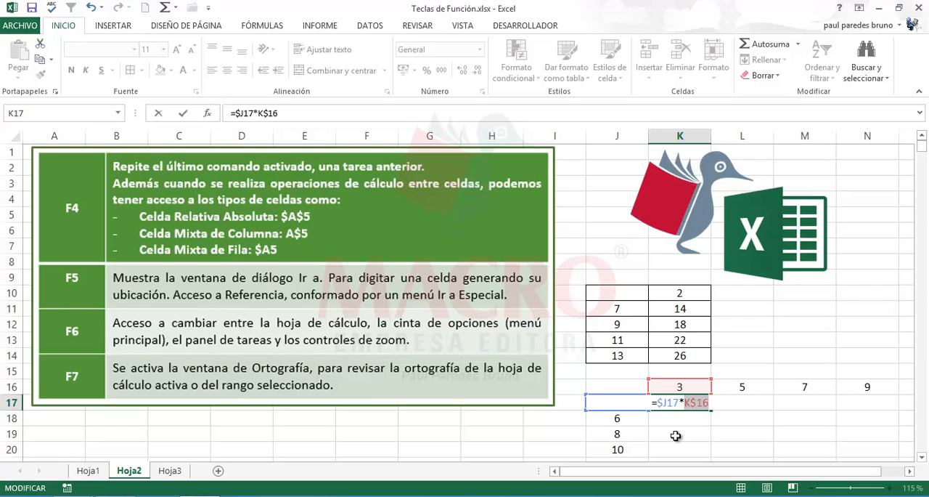
key(Return)
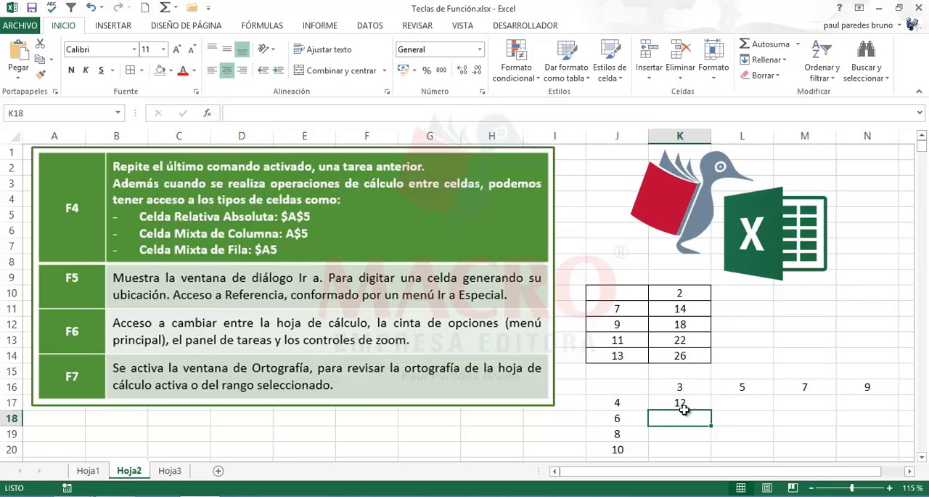
- Fill the K17 formula across and down through N20 to complete the multiplication grid
click(680, 403)
drag(711, 410, 893, 452)
click(656, 408)
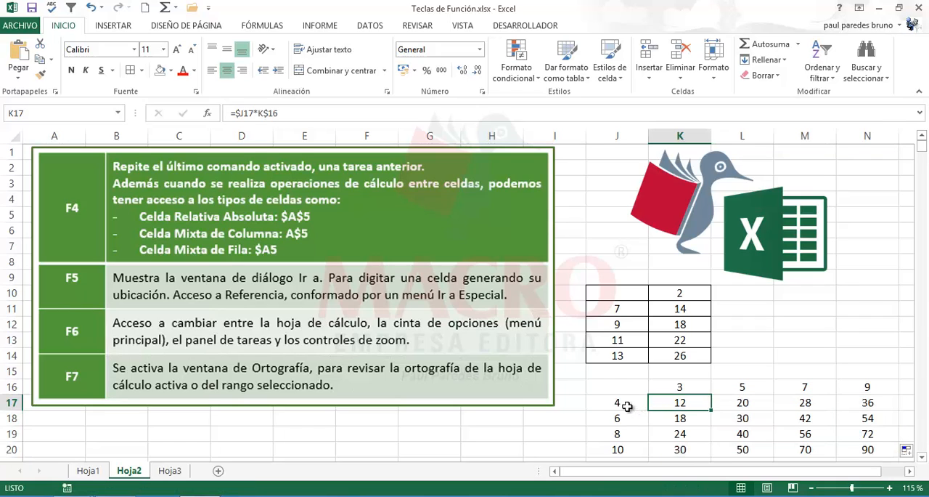
- Examine how the column and row references change in the formulas of K17:N17 against their header cells
click(619, 407)
click(682, 390)
click(681, 402)
click(641, 399)
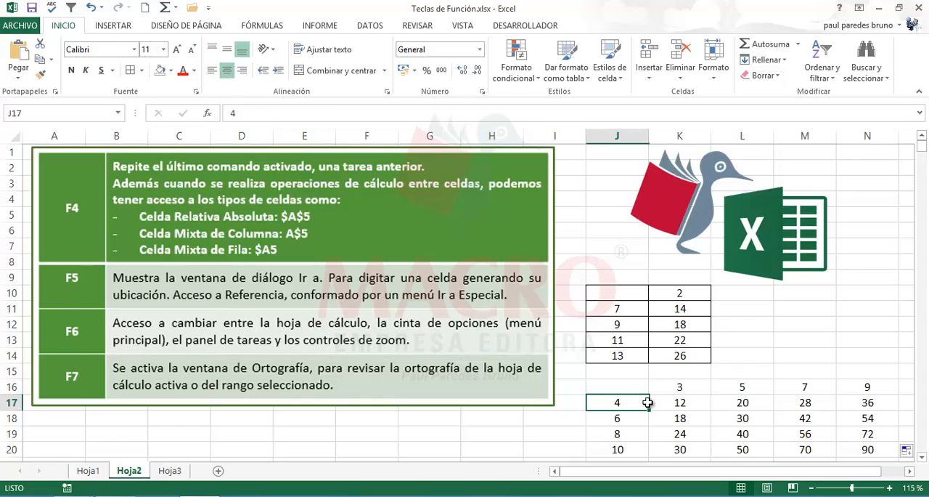
click(737, 389)
click(747, 405)
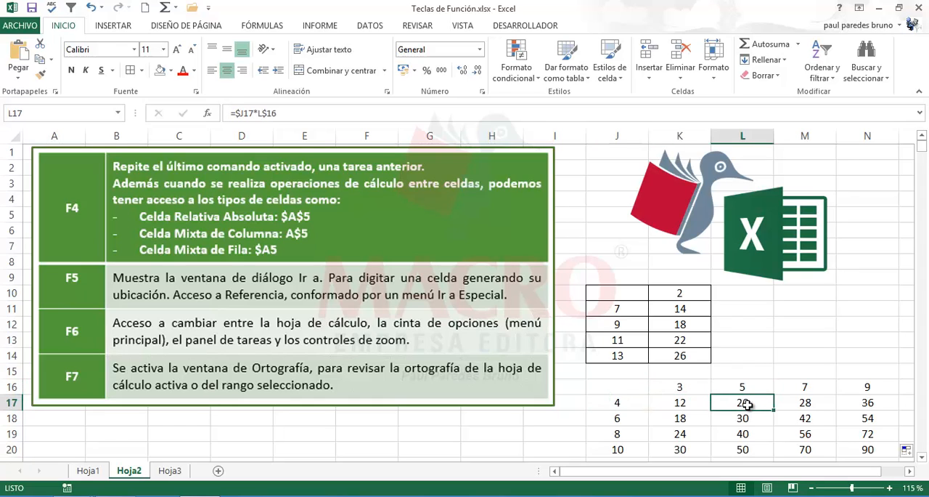
click(807, 403)
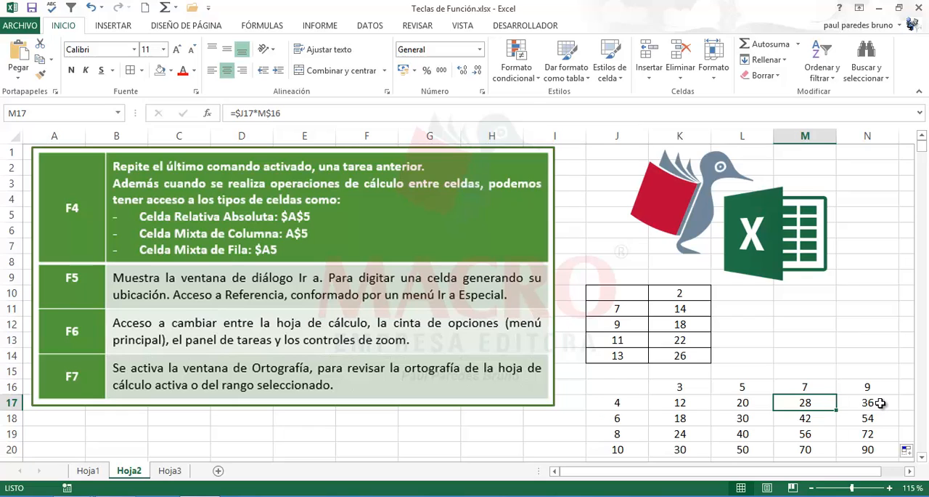
click(875, 404)
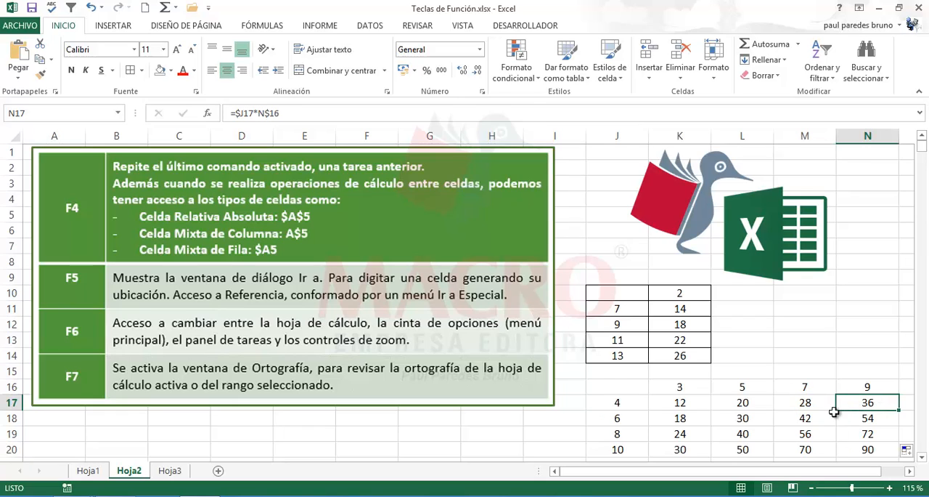
click(694, 403)
- Inspect the mixed references in the formulas of L18 and N19 without changing them
click(783, 419)
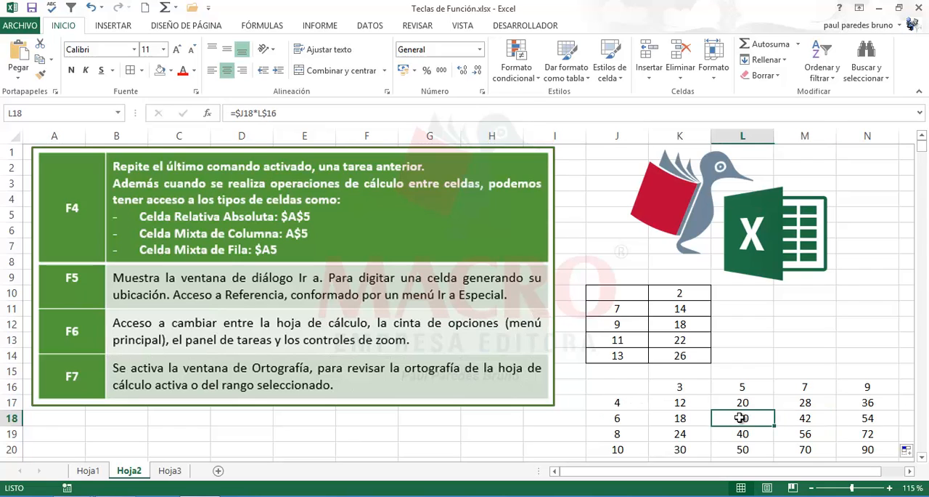
double_click(724, 419)
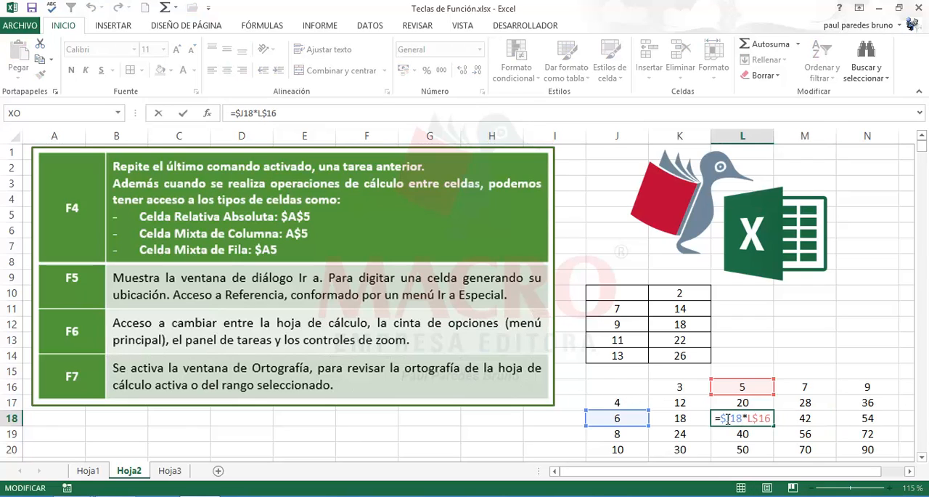
key(Escape)
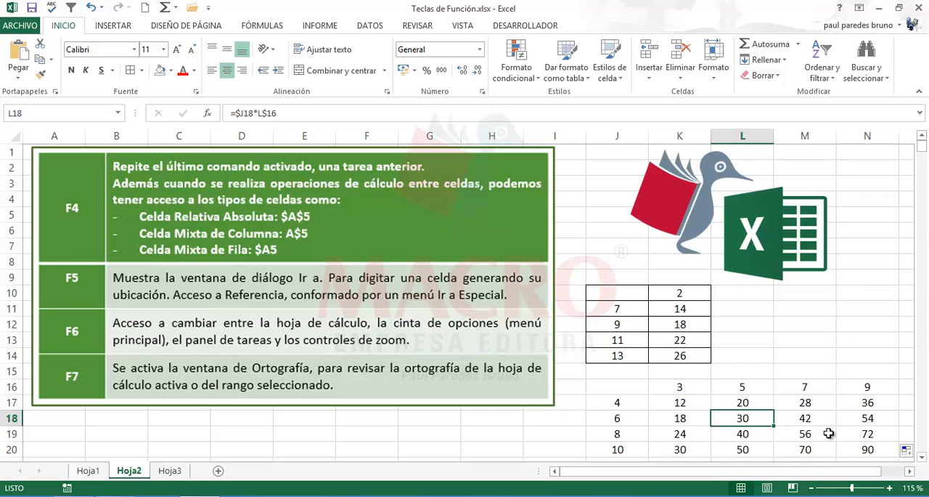
click(858, 433)
double_click(857, 434)
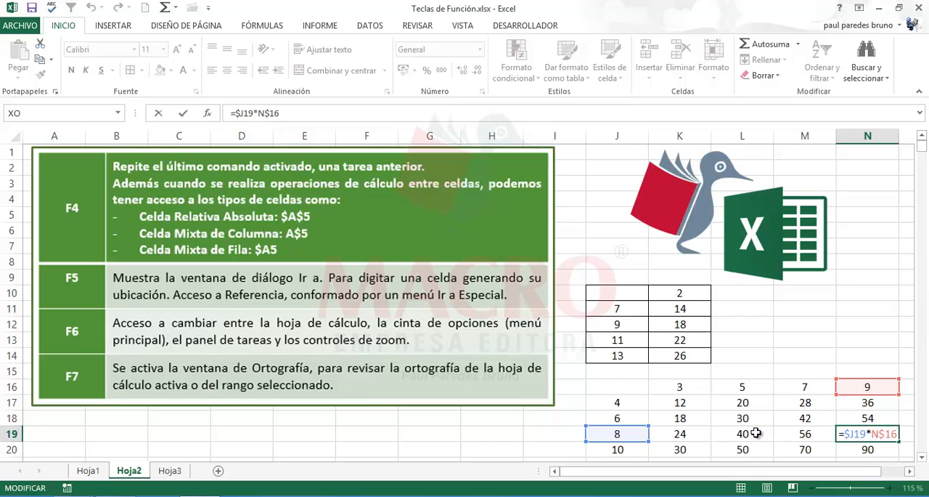
click(747, 433)
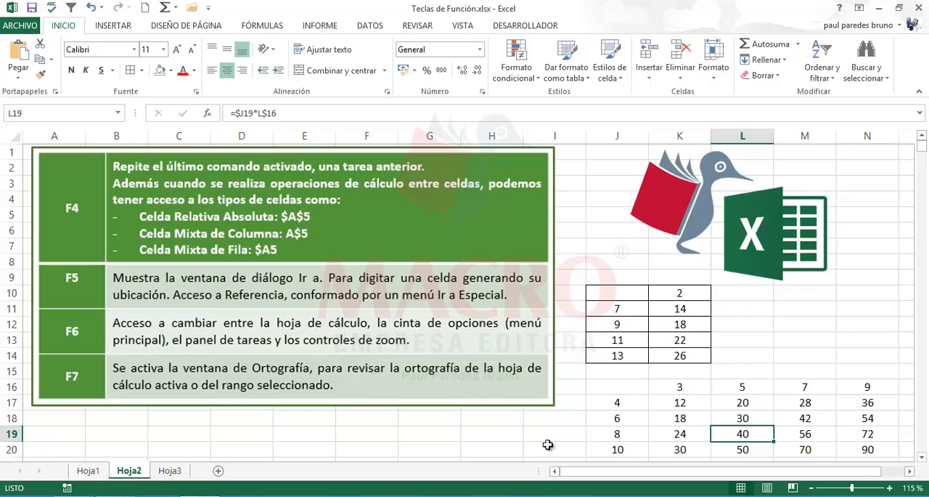
click(476, 444)
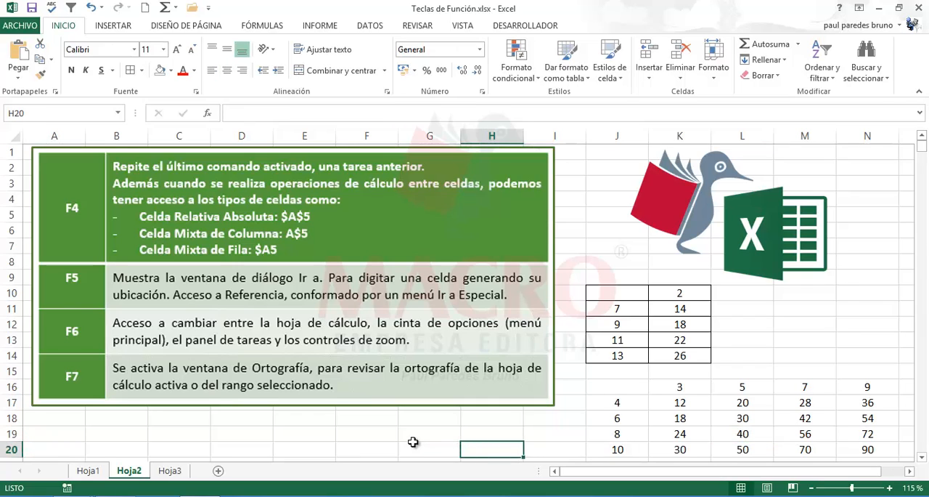
click(377, 436)
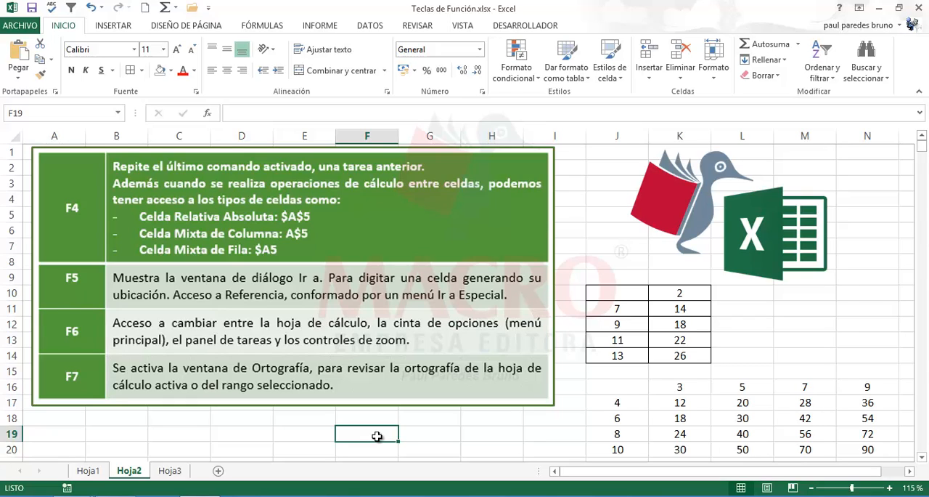
click(436, 420)
click(243, 418)
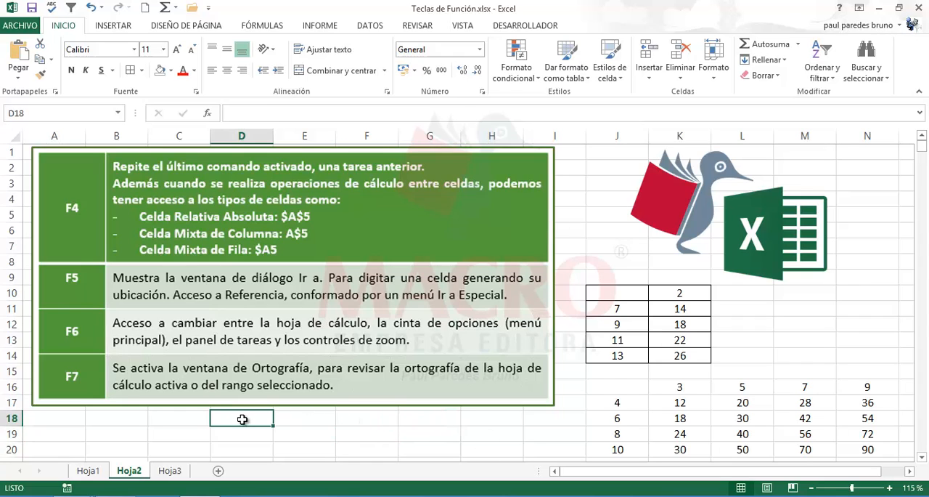
- Jump to cell J11 using the Go To command
key(F5)
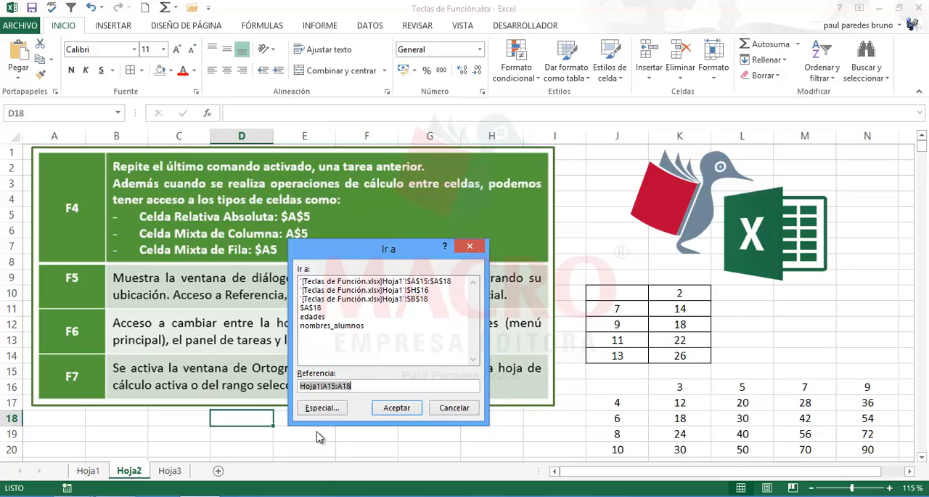
key(Delete)
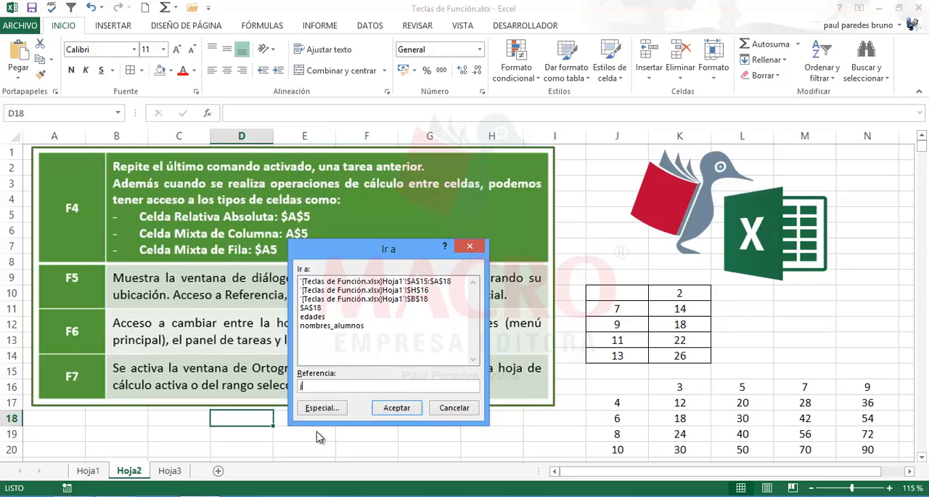
text(11)
click(397, 408)
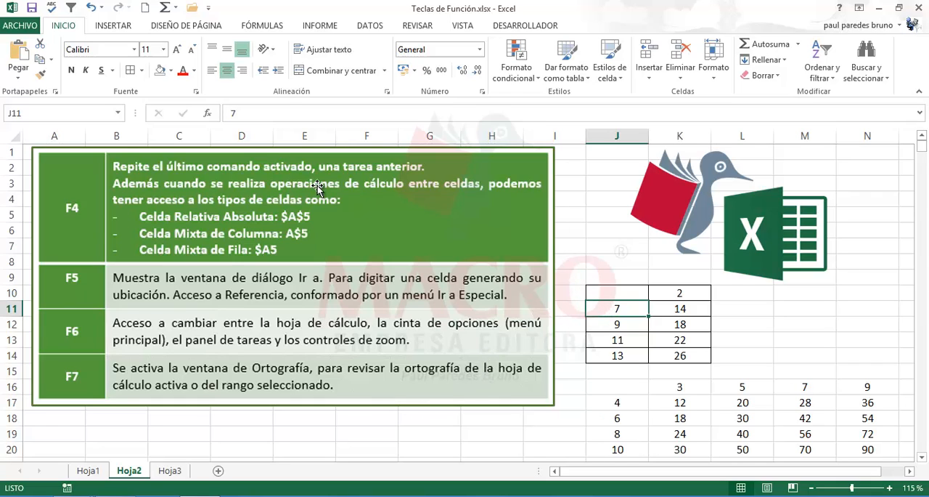
- Fill cell J11 with a light gold colour and deselect it
click(171, 70)
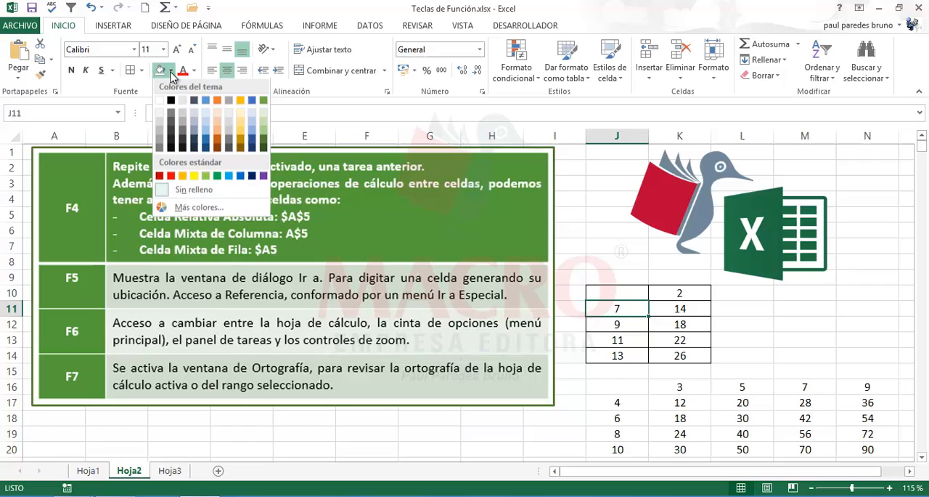
click(240, 123)
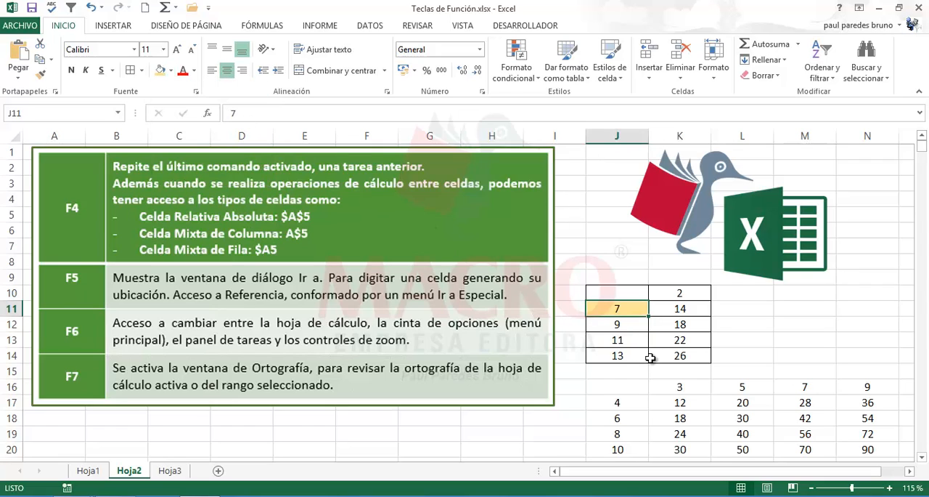
click(679, 369)
click(738, 366)
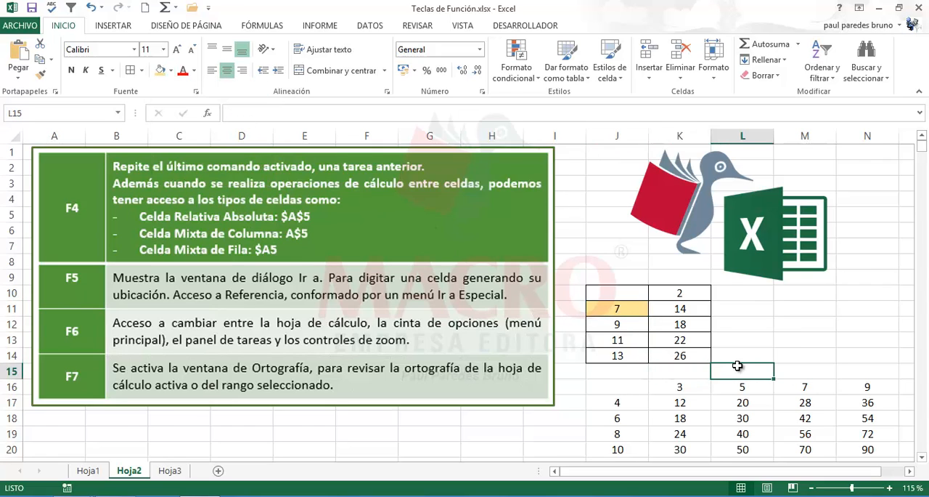
- Jump to cell B19 with the Go To command and apply the same light gold fill
key(F5)
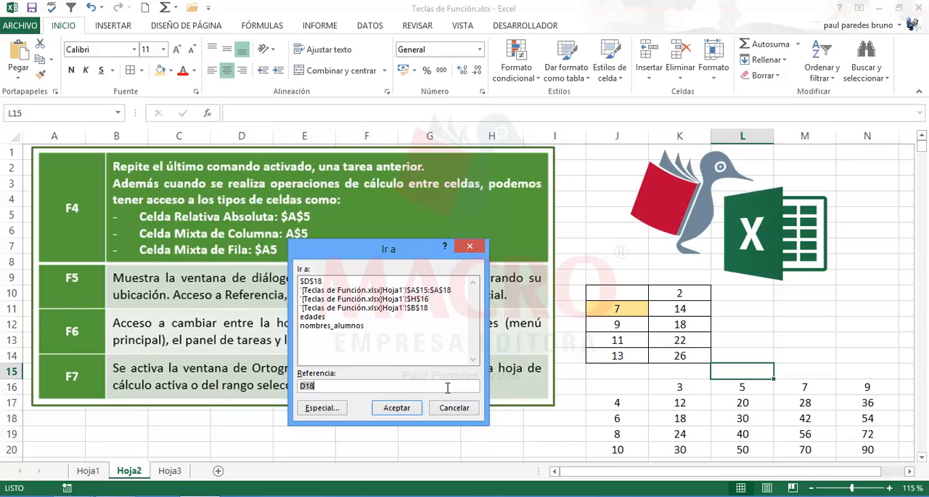
text(b19)
click(396, 409)
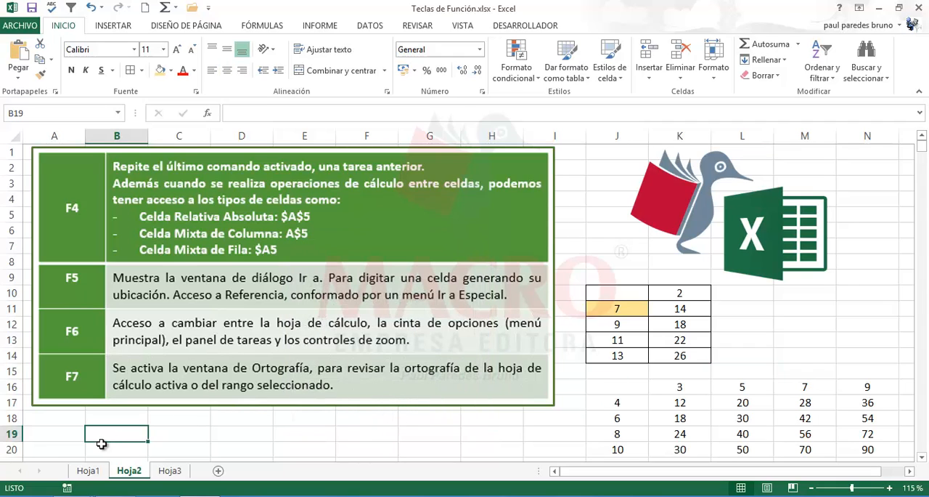
click(161, 75)
click(487, 439)
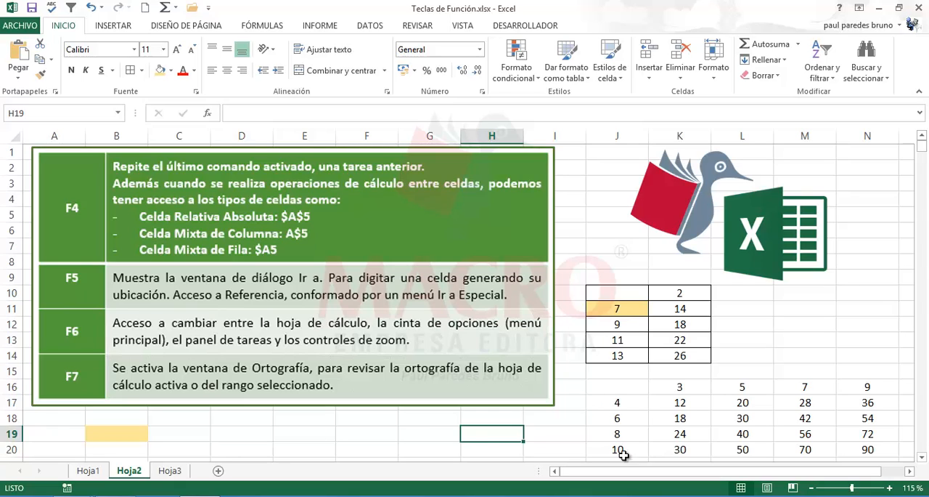
- Check the formula in cell K19 of the multiplication grid without changing it, and clear the cell's contents
click(679, 434)
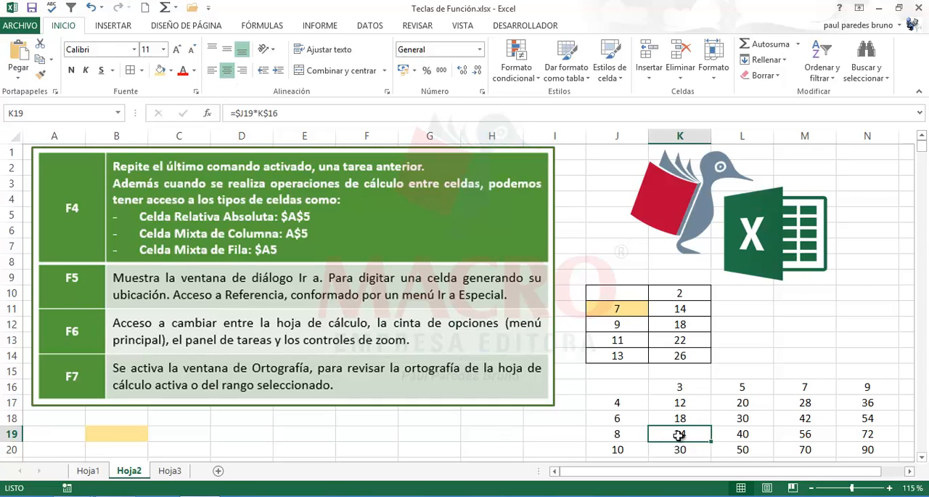
double_click(681, 435)
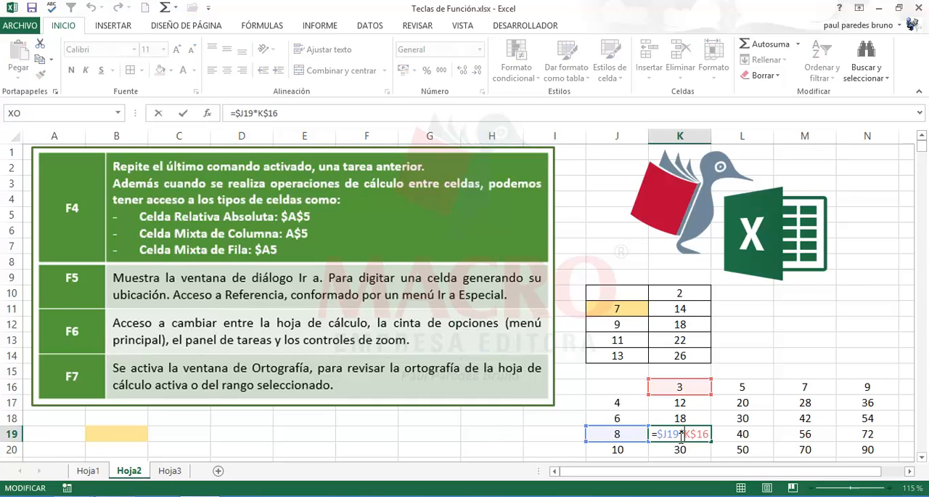
key(Escape)
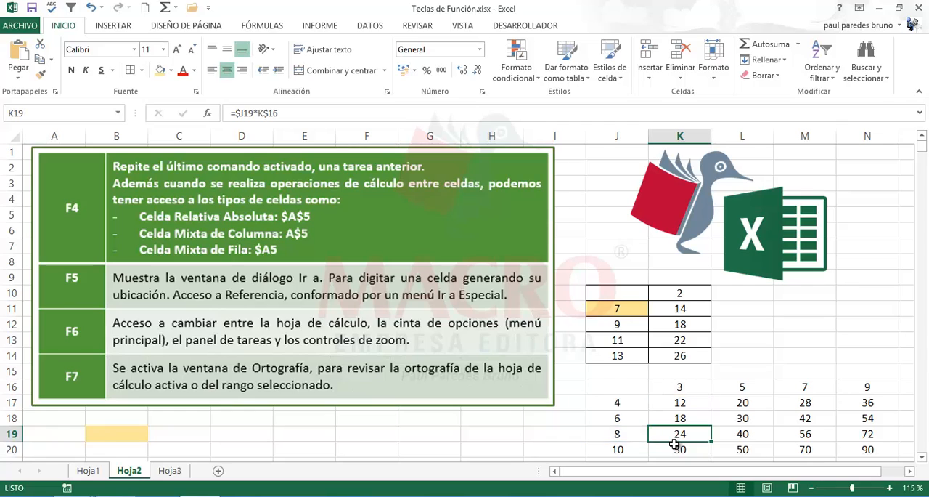
key(Delete)
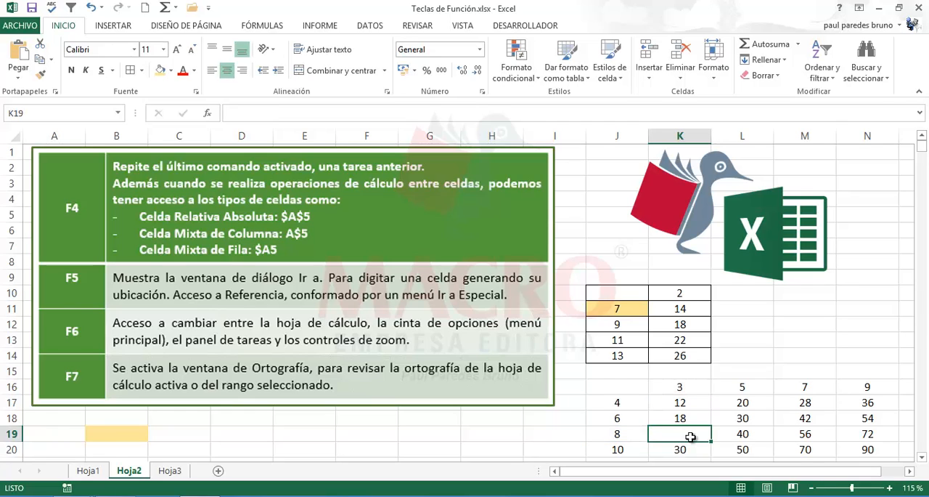
- Check the formula in M18 and clear the contents of grid cells M18 and N20
click(804, 417)
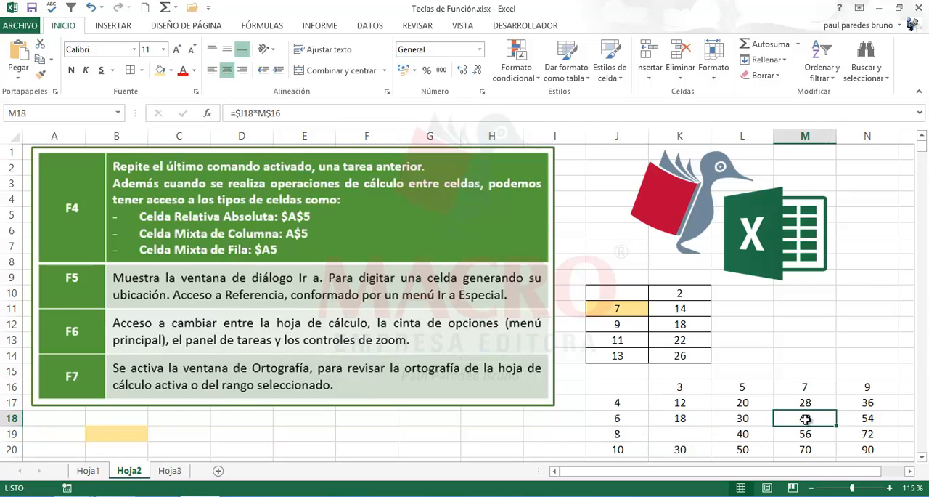
key(F2)
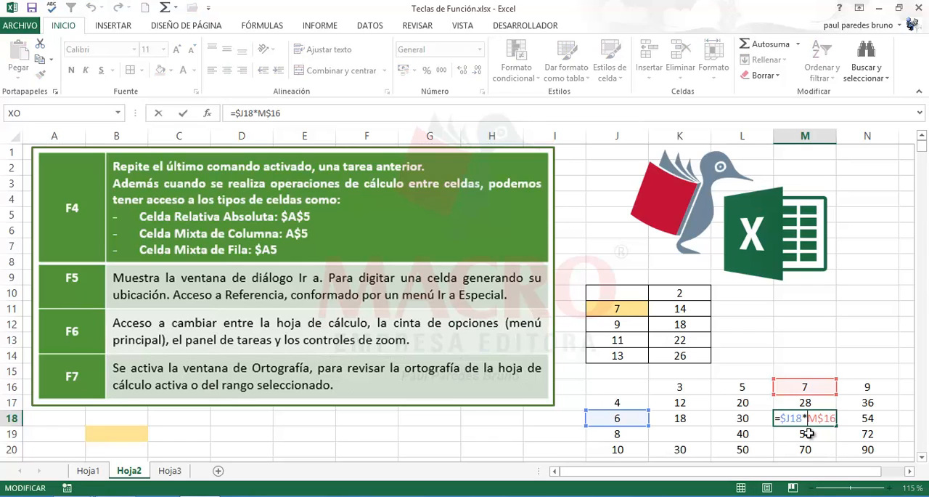
key(Escape)
key(Delete)
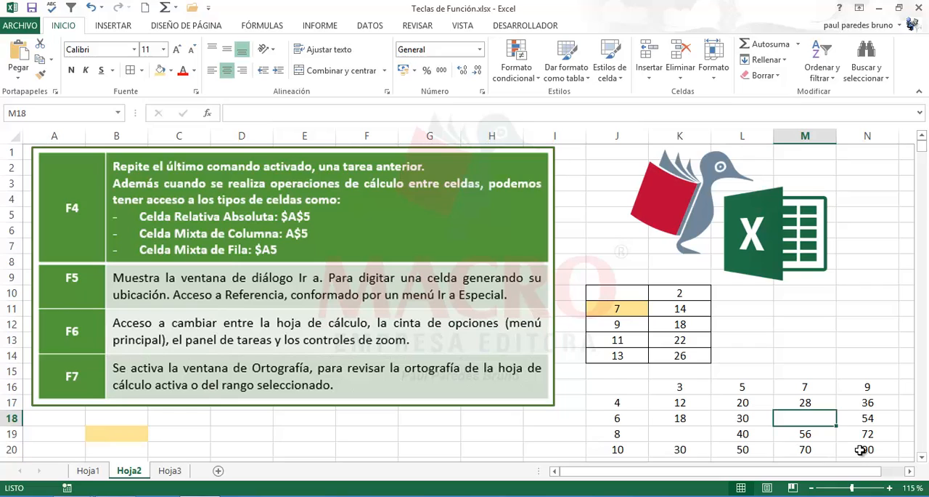
click(854, 452)
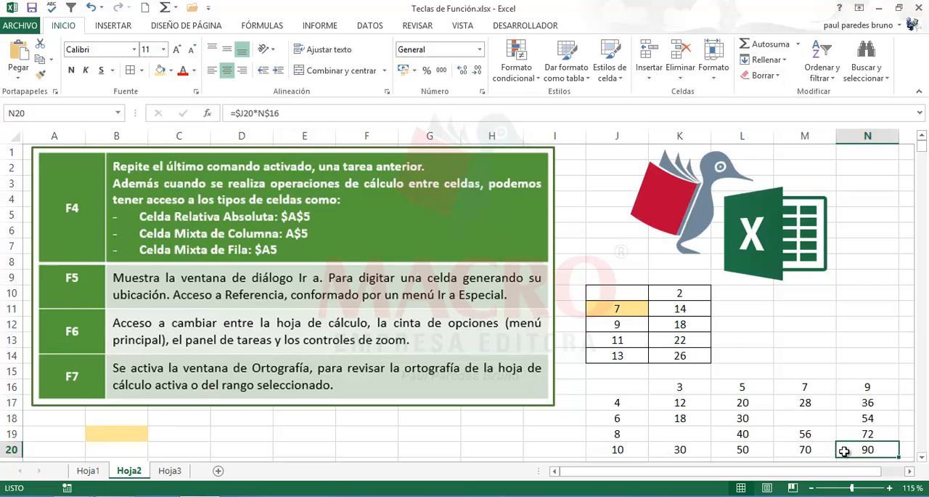
key(Delete)
click(701, 435)
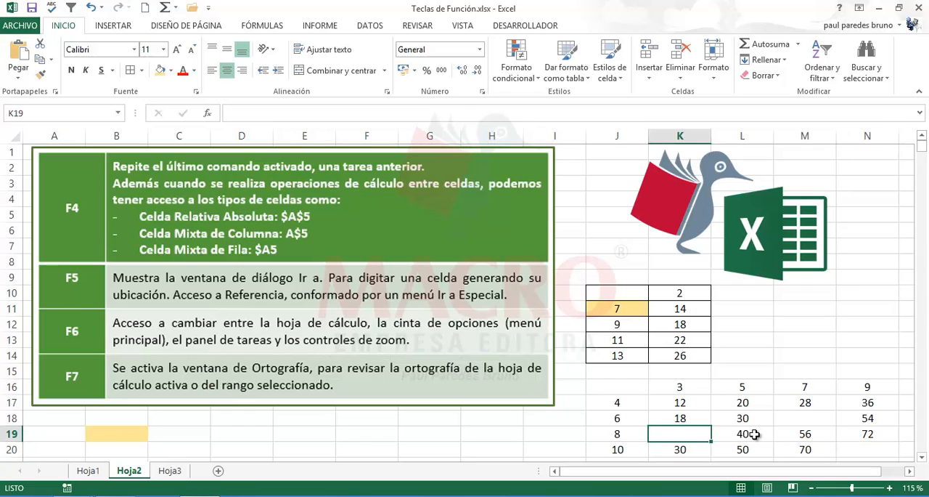
click(795, 424)
click(842, 449)
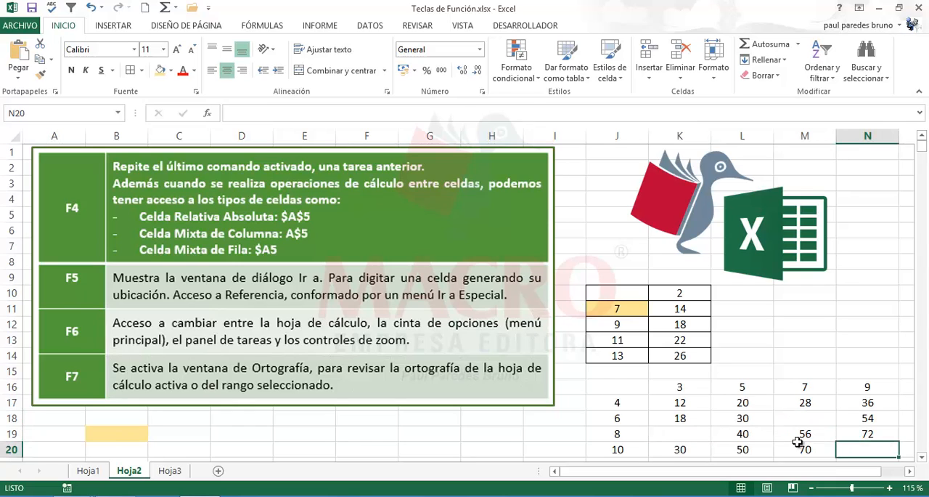
click(691, 435)
click(794, 422)
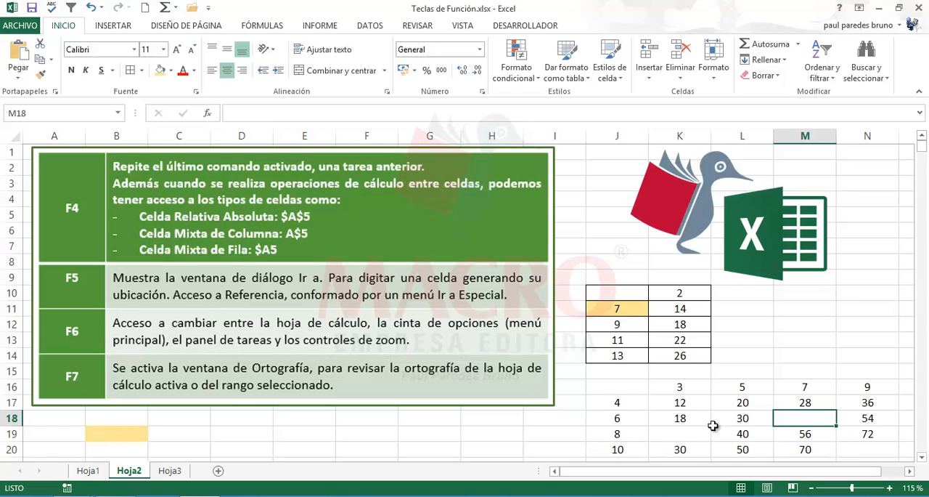
- Select only the blank cells within the multiplication grid K17:N20 using the Go To Special option for blanks
drag(668, 404, 851, 448)
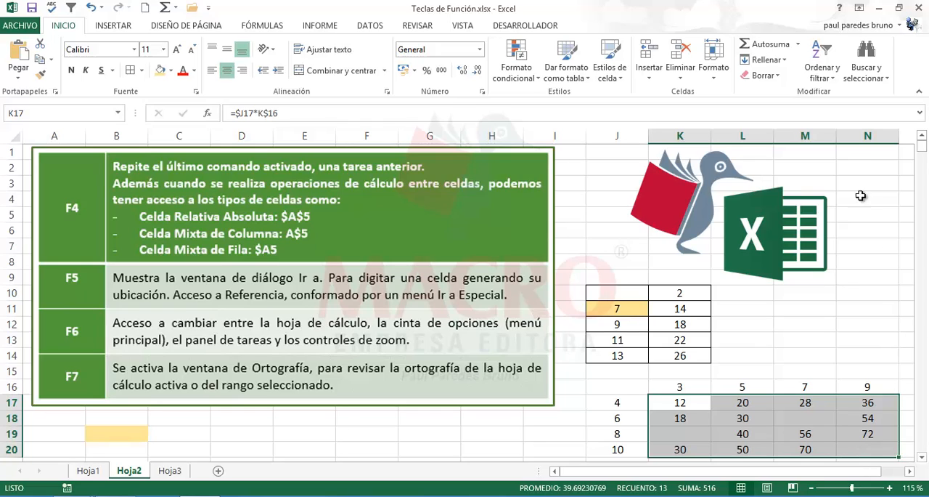
click(884, 82)
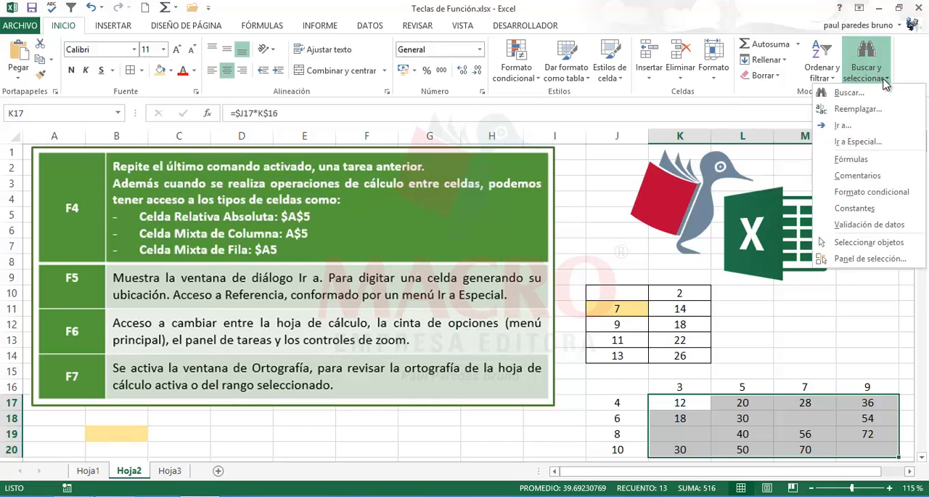
click(855, 132)
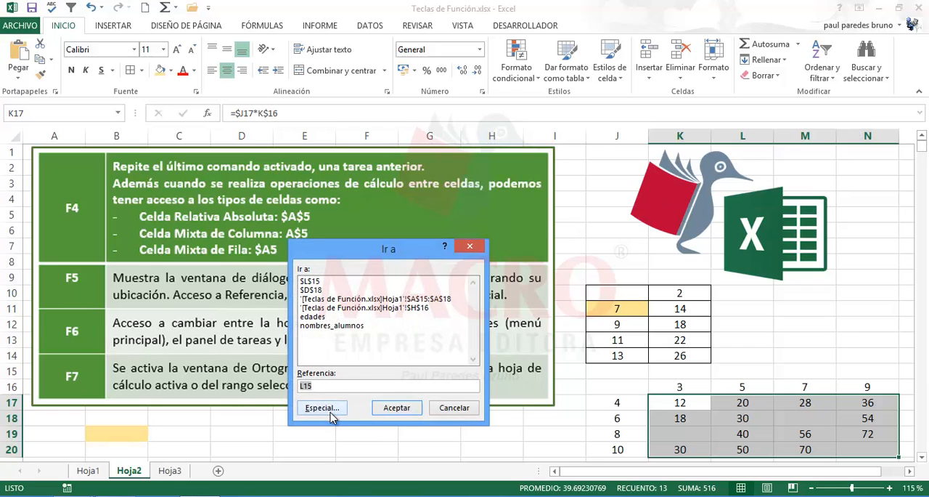
click(323, 407)
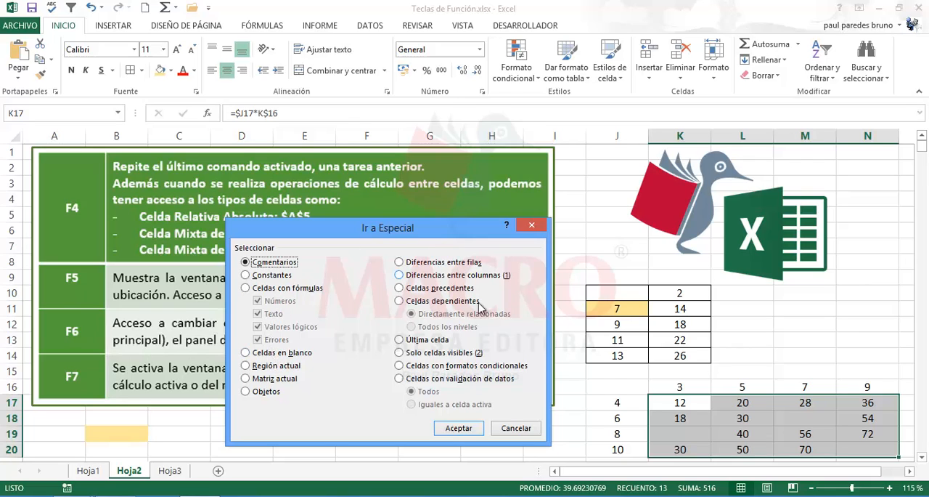
click(273, 356)
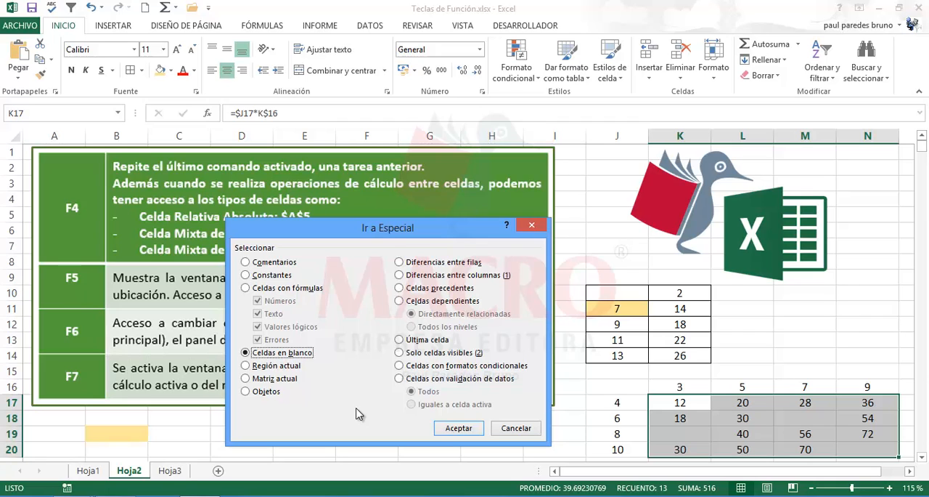
click(446, 428)
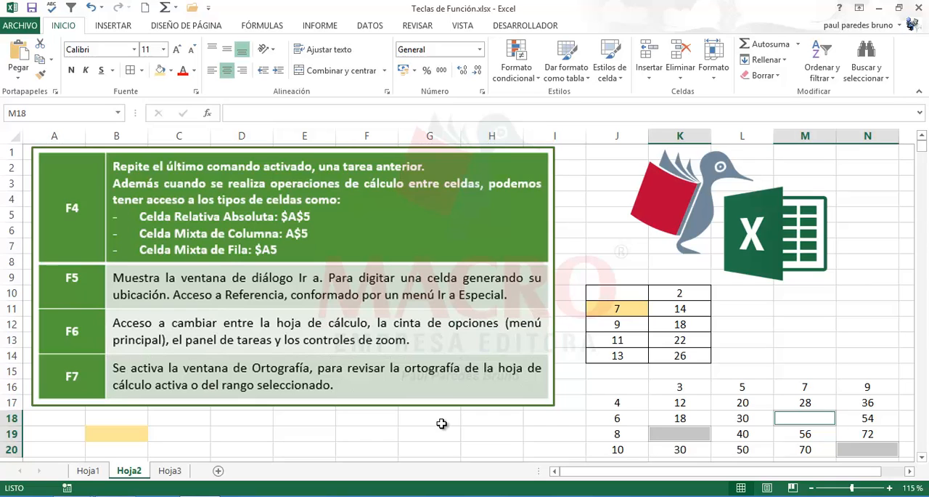
- Fill all the selected blank grid cells at once with the text "sin datos" and deselect them
text(sin)
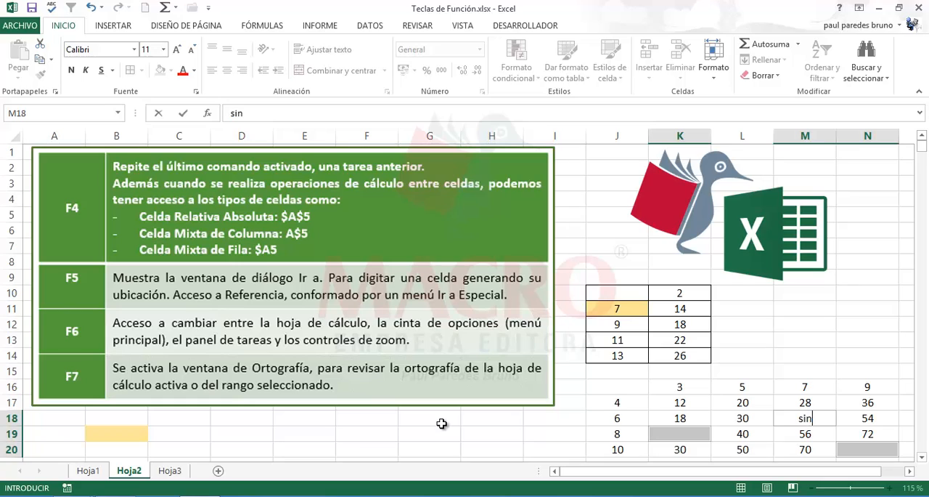
text( datos)
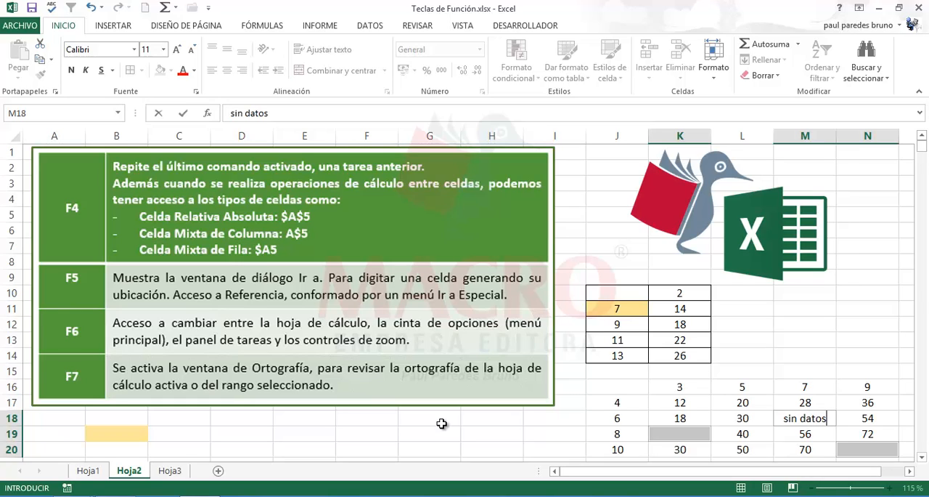
key(ctrl+Return)
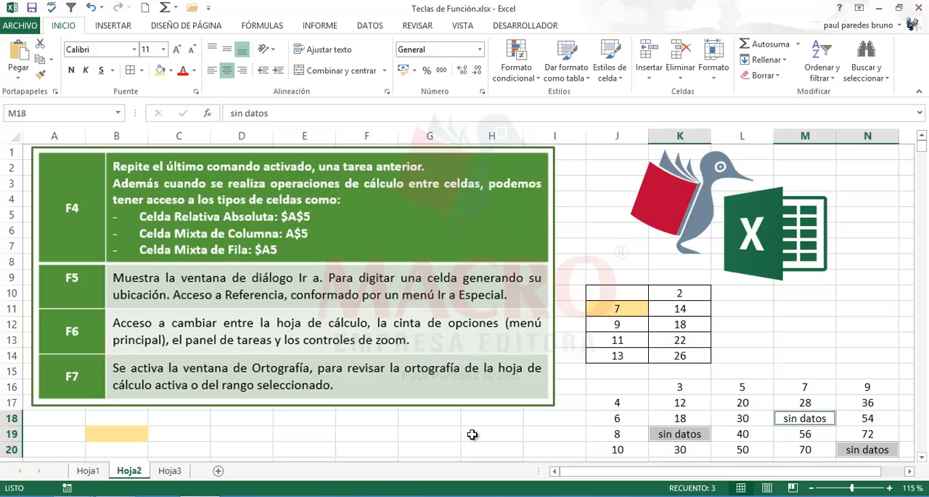
click(472, 434)
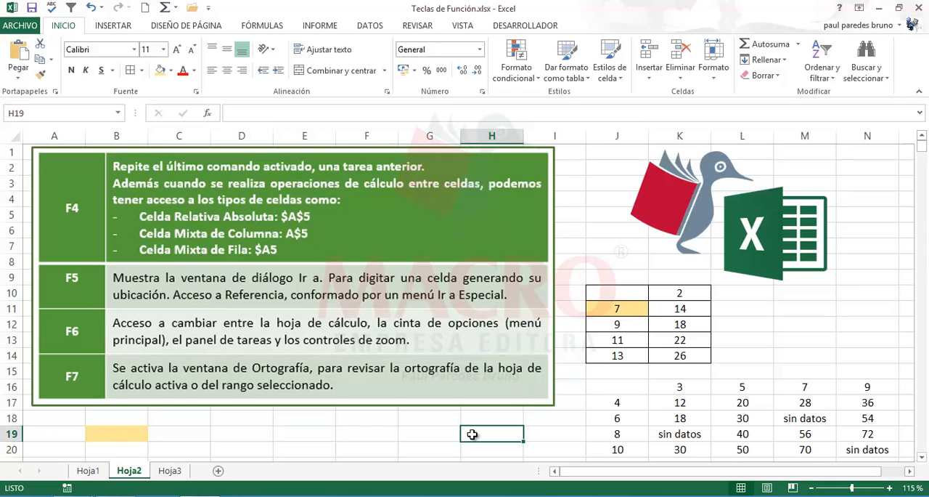
- Review the Go To Special options through the Go To command and close them without selecting anything
key(F5)
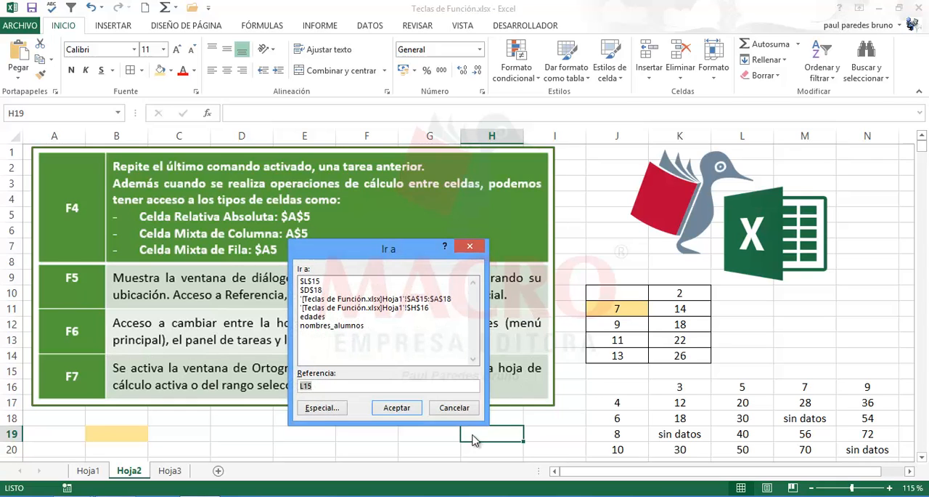
click(321, 408)
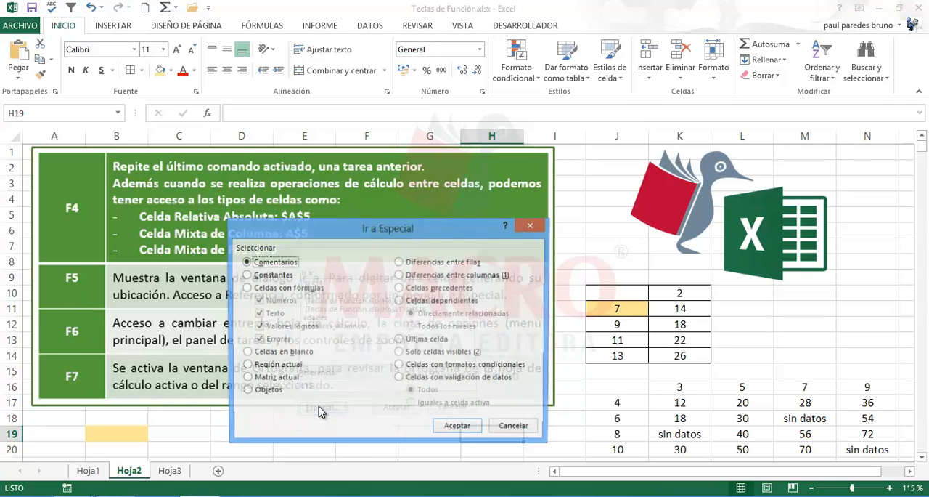
click(524, 427)
click(369, 431)
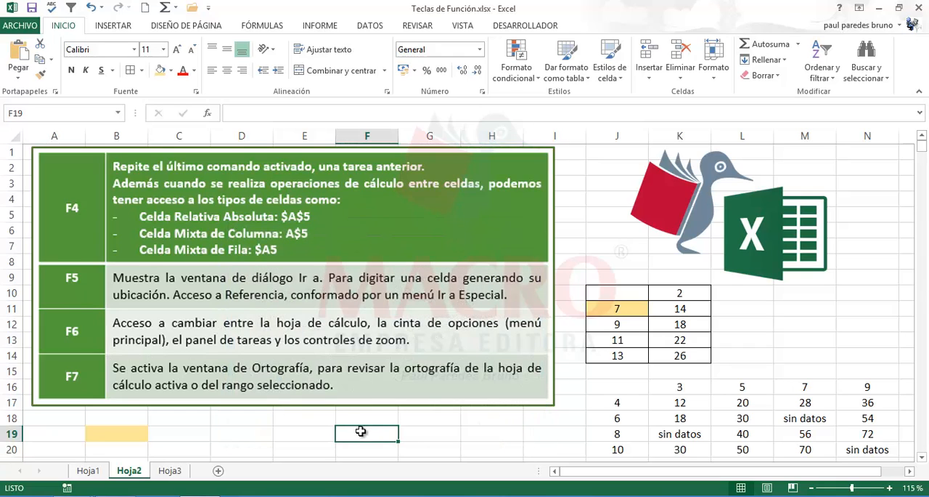
click(254, 428)
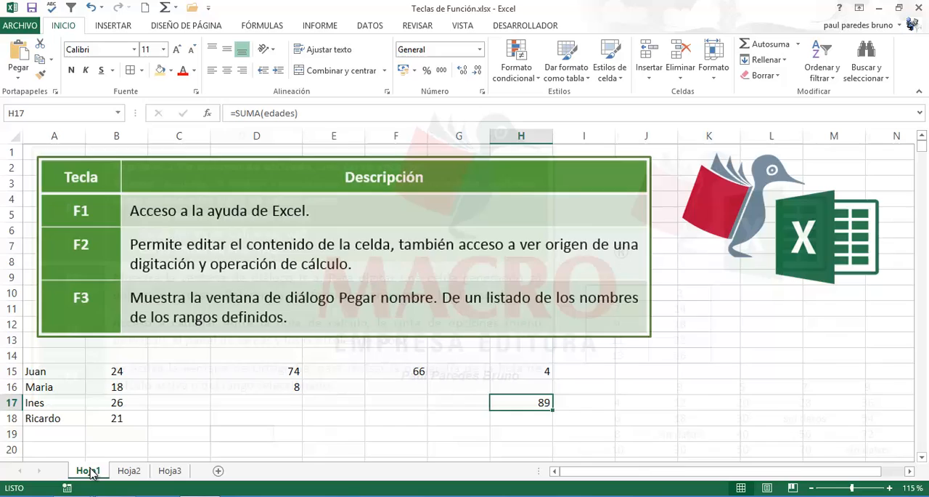
- Switch to sheet Hoja1, look over the names in A15:A18, and select cell A15
click(90, 472)
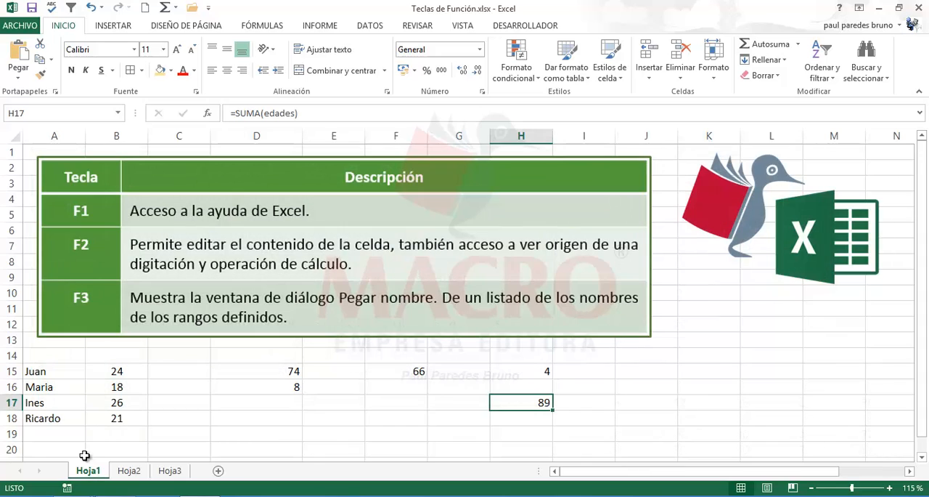
click(58, 389)
click(49, 402)
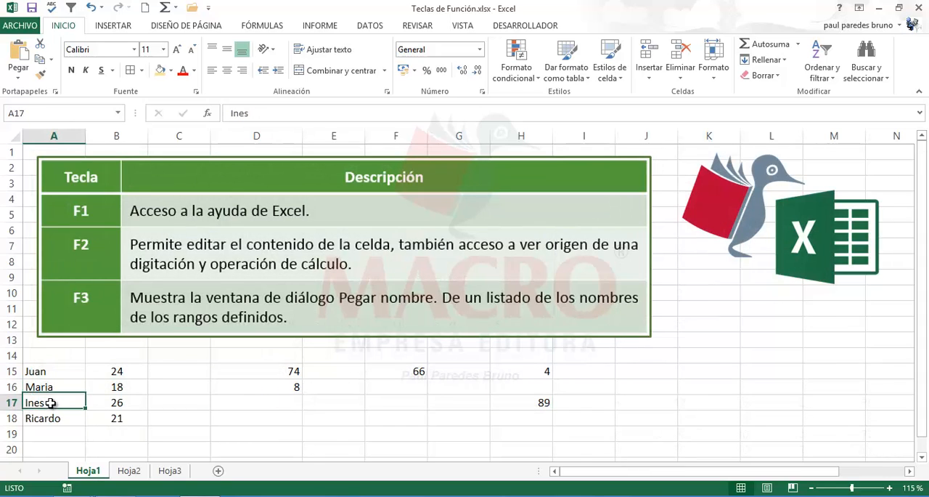
click(52, 415)
click(58, 400)
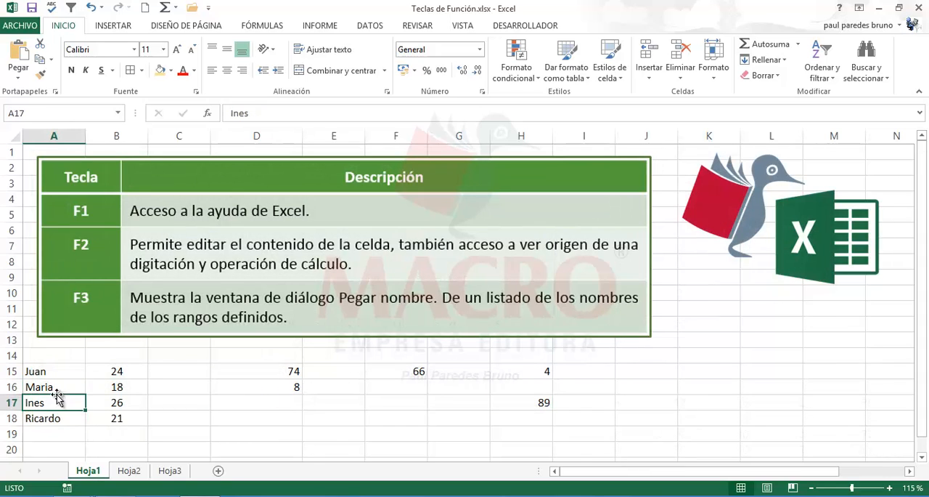
click(60, 387)
click(62, 374)
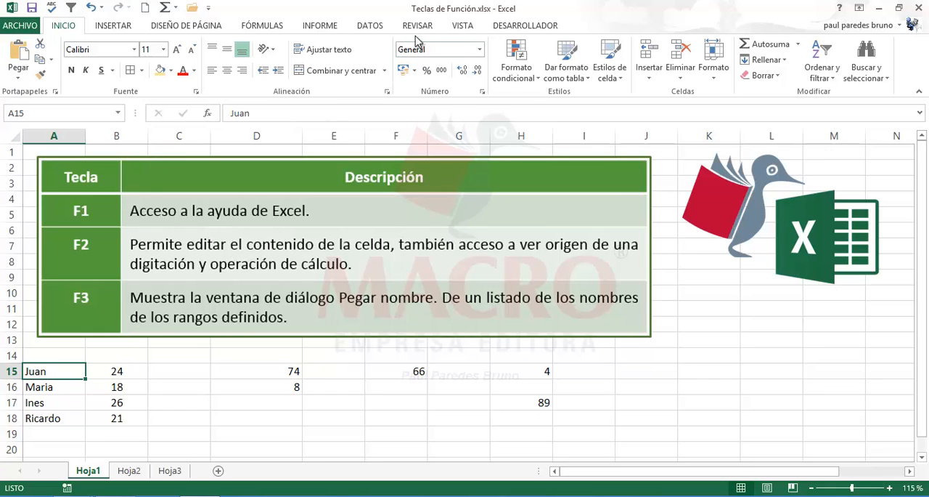
- Run the spelling check on the sheet and accept the suggested accented spellings for the names in A16 and A17
click(418, 26)
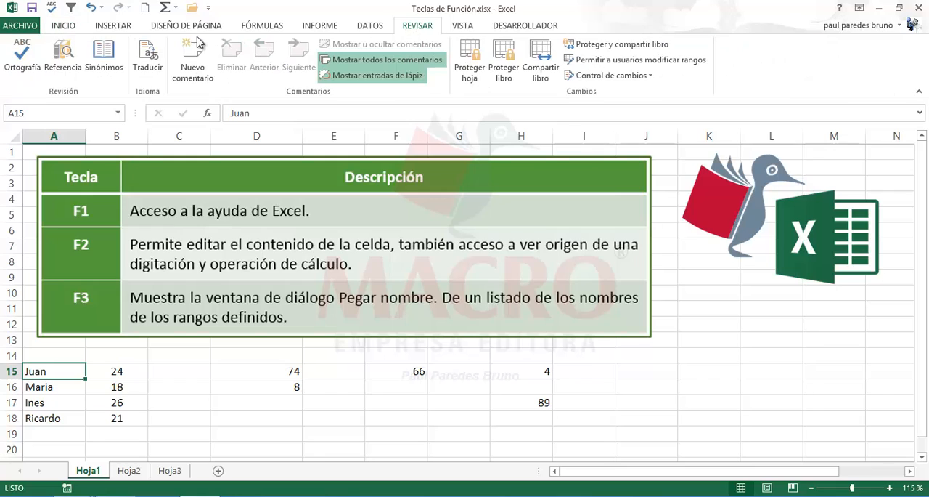
click(26, 67)
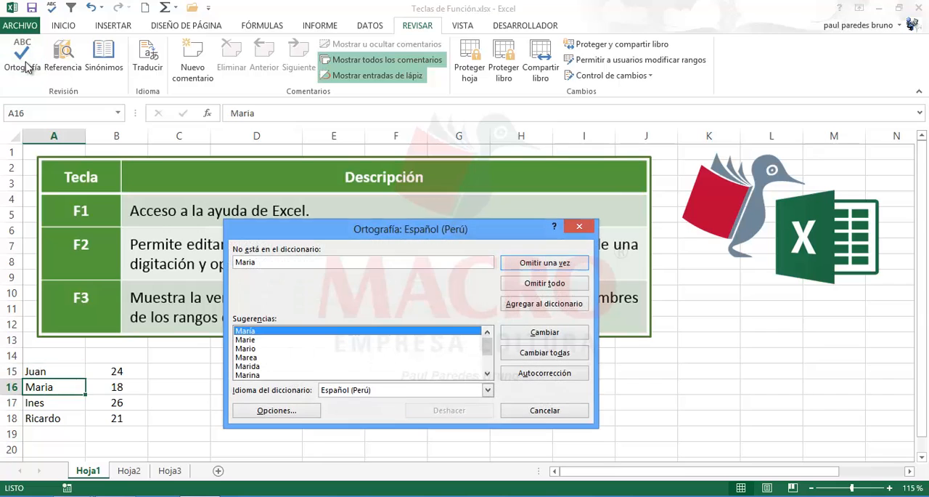
drag(313, 231, 396, 230)
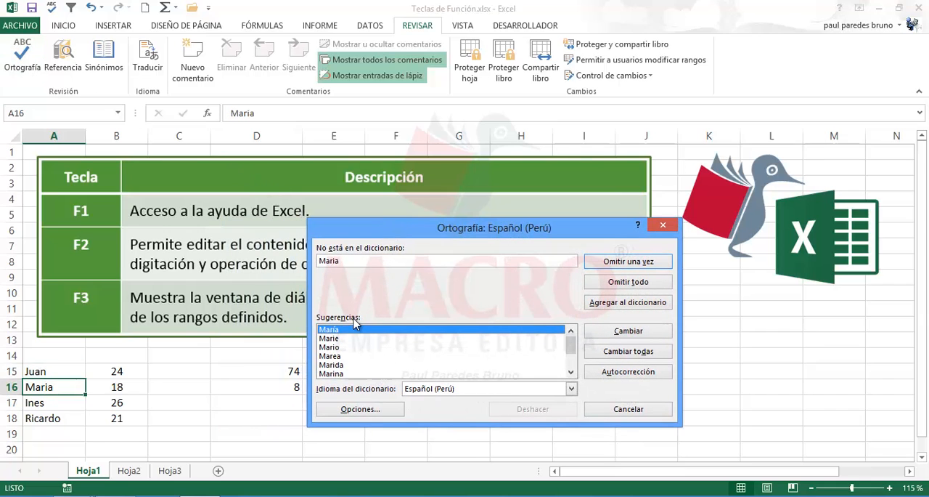
click(629, 333)
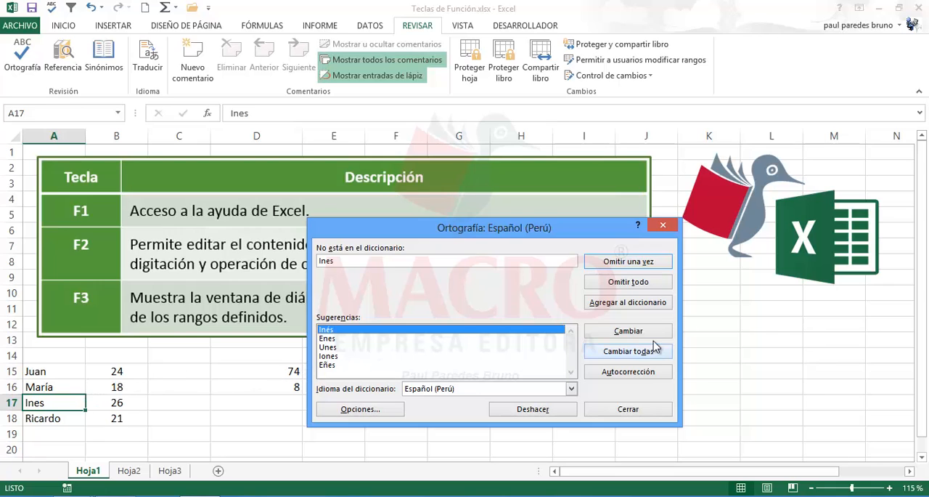
click(617, 331)
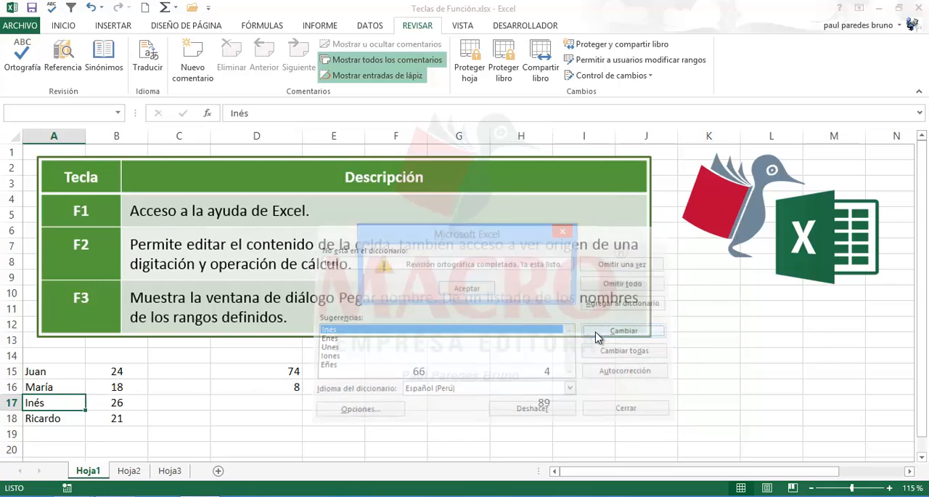
click(465, 291)
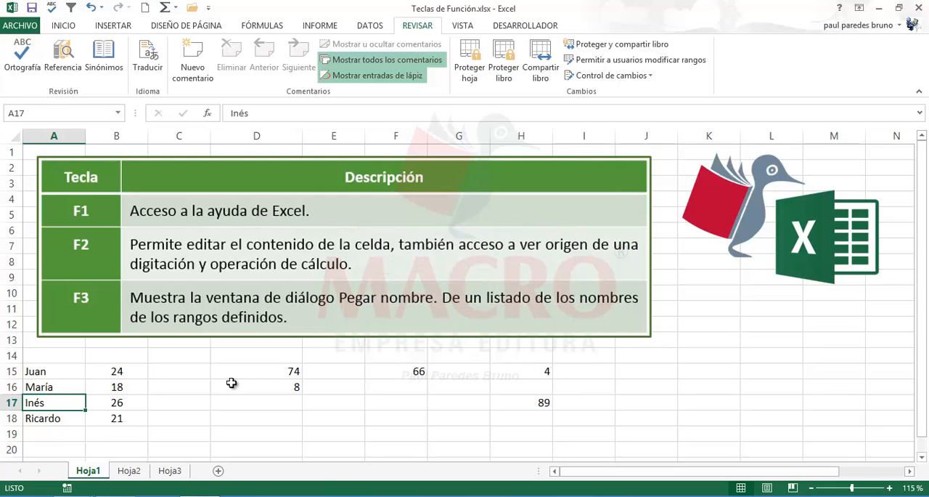
click(195, 401)
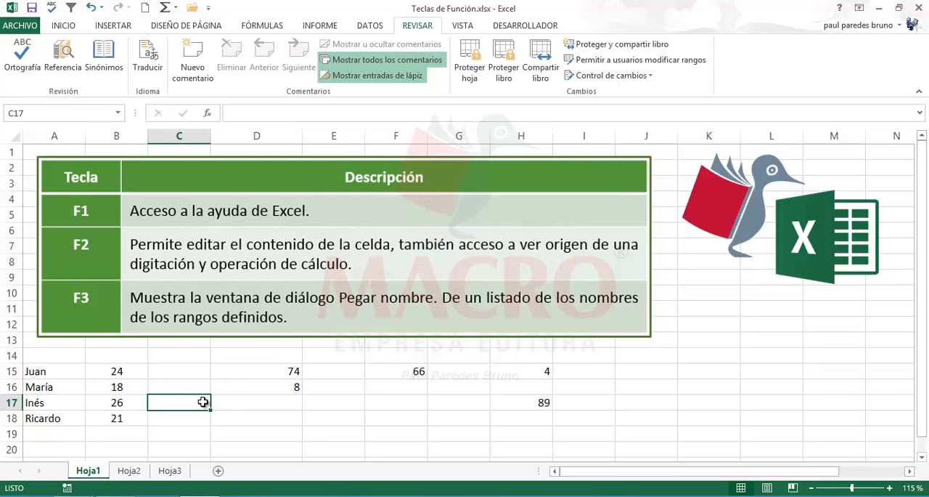
click(298, 414)
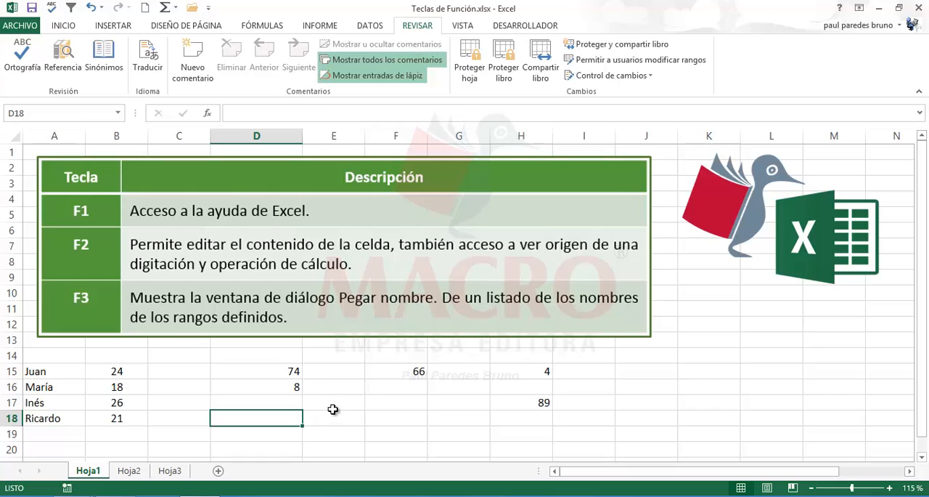
click(334, 408)
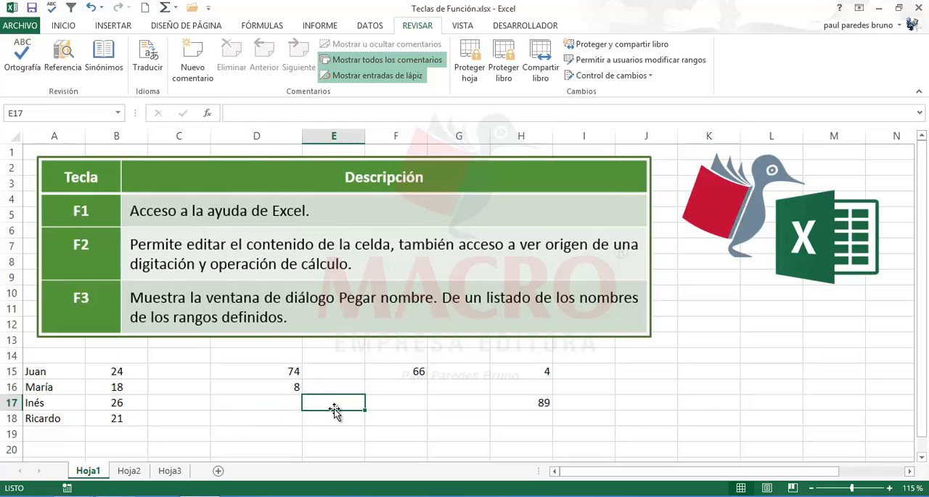
click(276, 406)
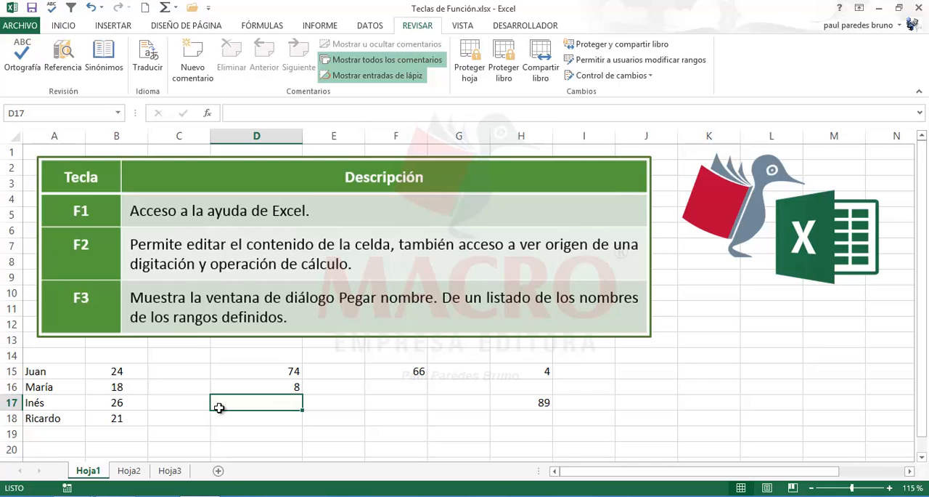
- Run the spelling check again from cell C17, continuing from the start of the sheet, and return to Hoja2
click(192, 407)
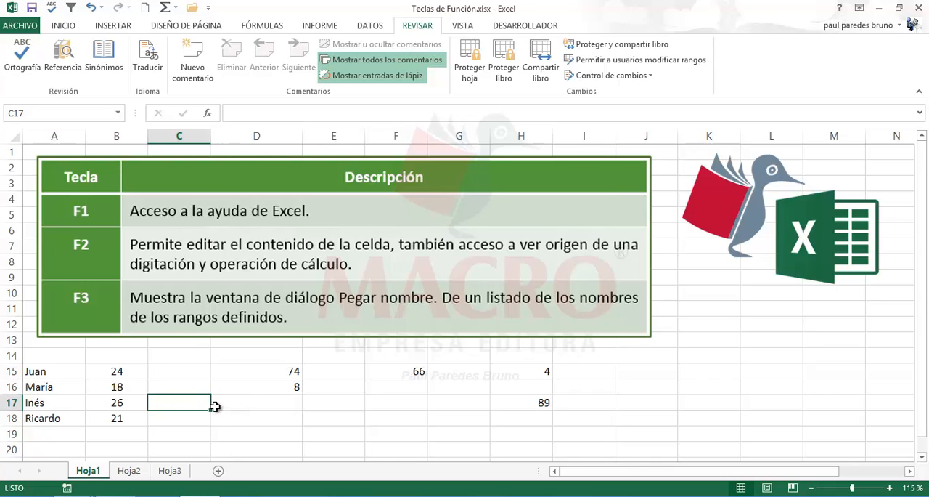
key(F7)
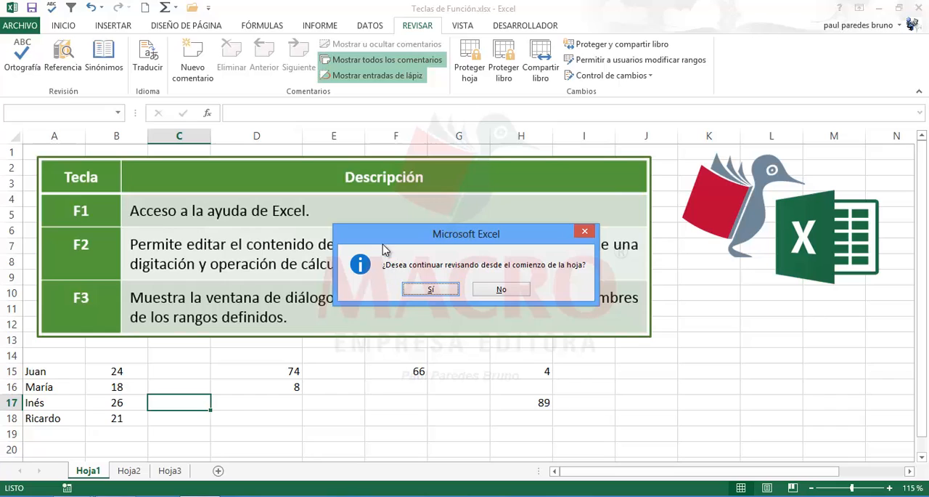
drag(385, 249, 390, 357)
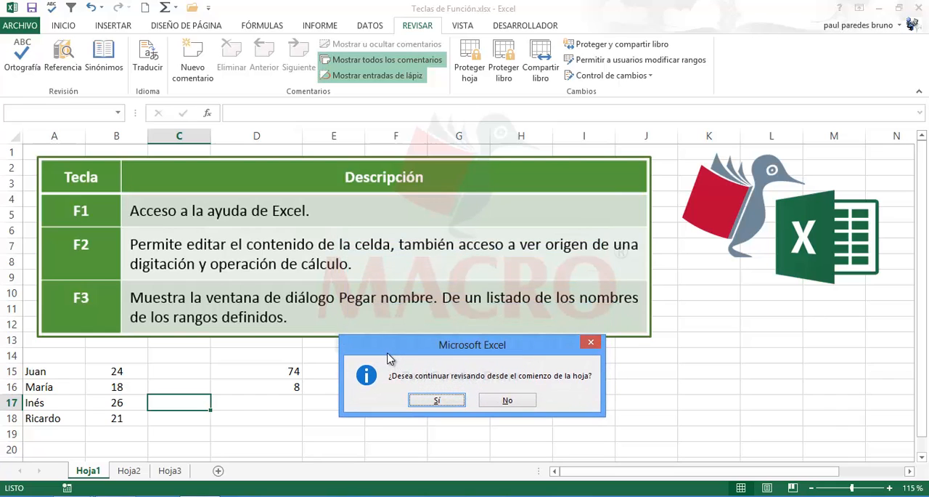
click(438, 401)
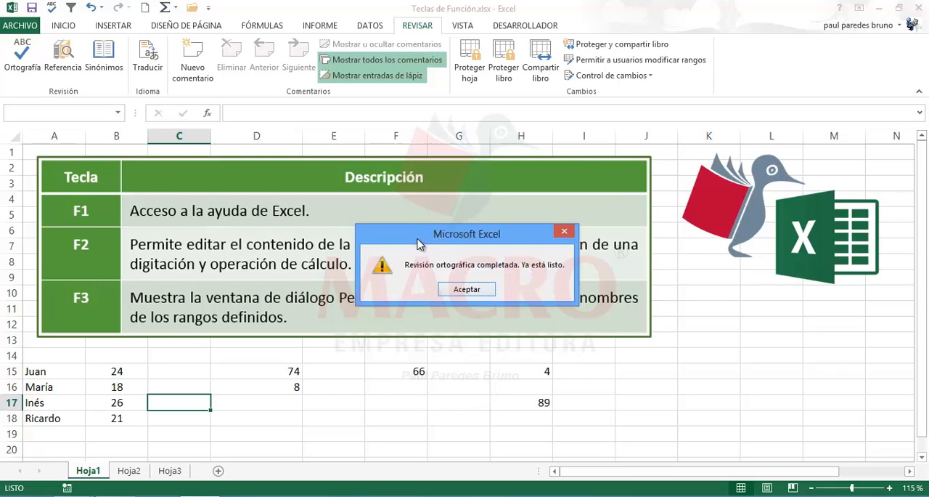
drag(417, 241, 425, 277)
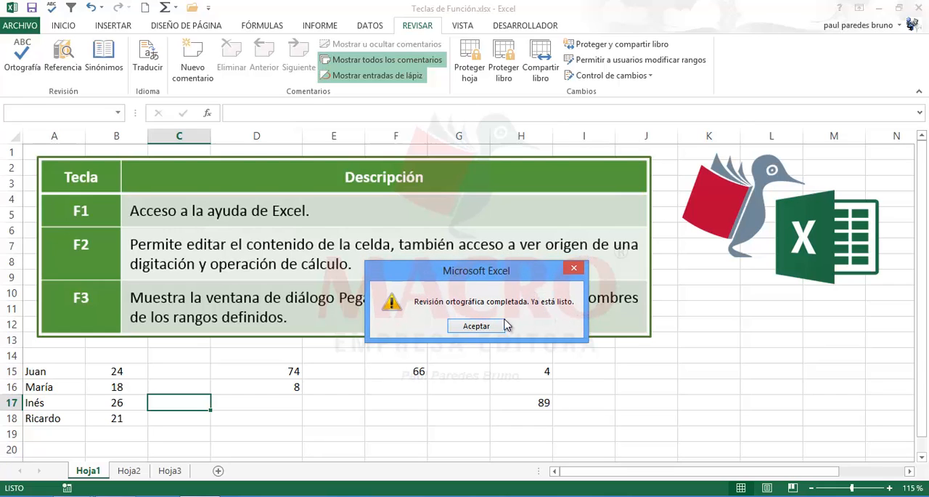
click(480, 328)
click(312, 419)
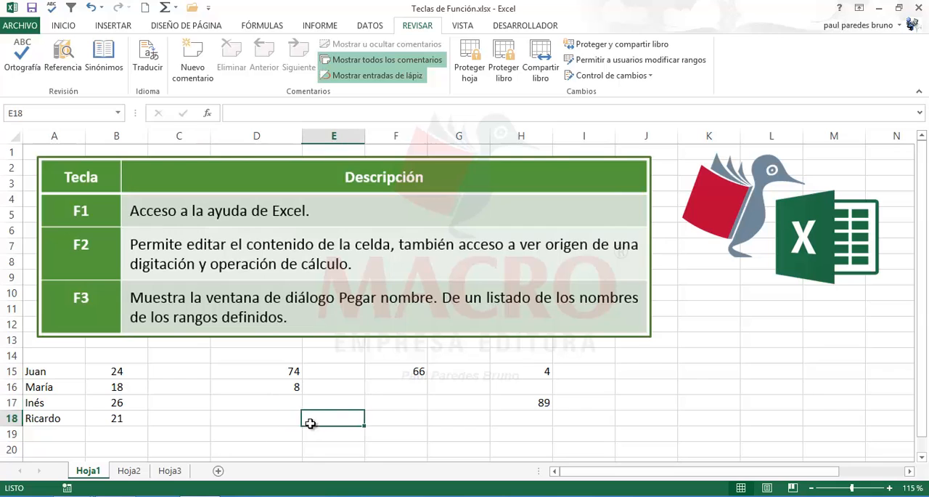
click(131, 472)
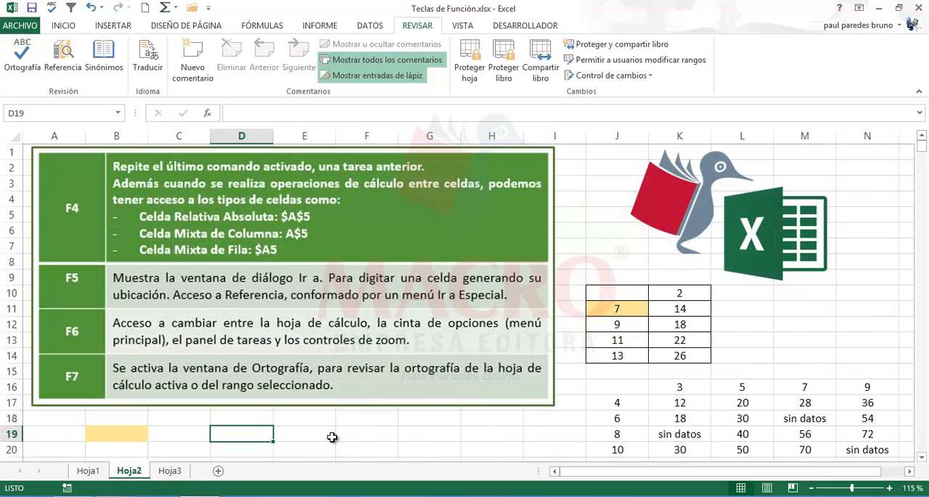
- Switch to sheet Hoja3 and select the empty cell K11 below the logos
click(320, 435)
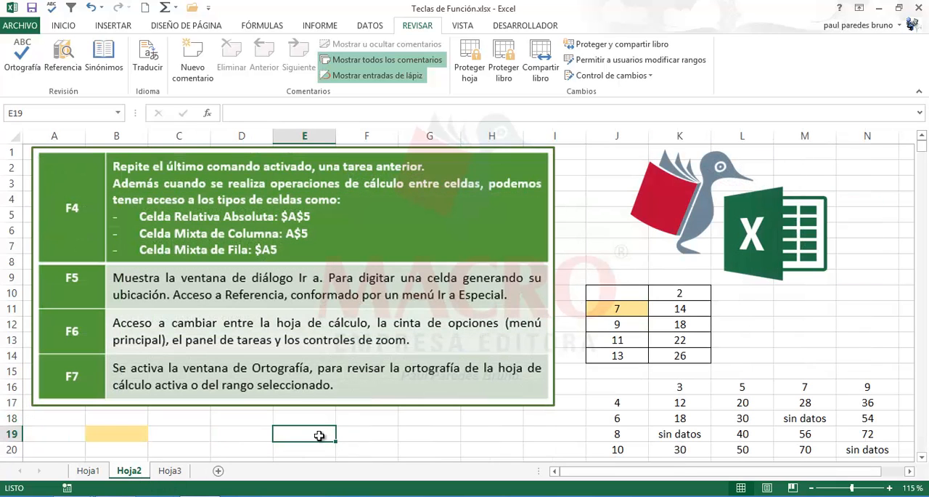
click(170, 471)
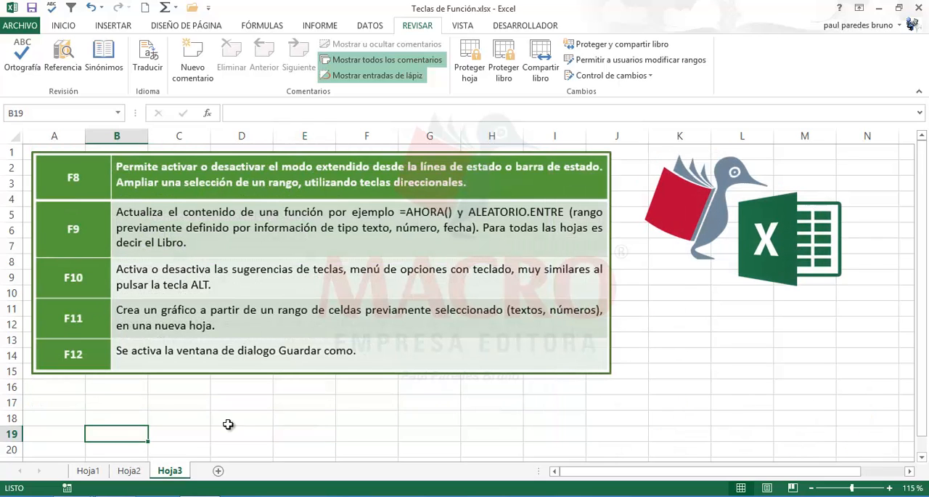
click(242, 413)
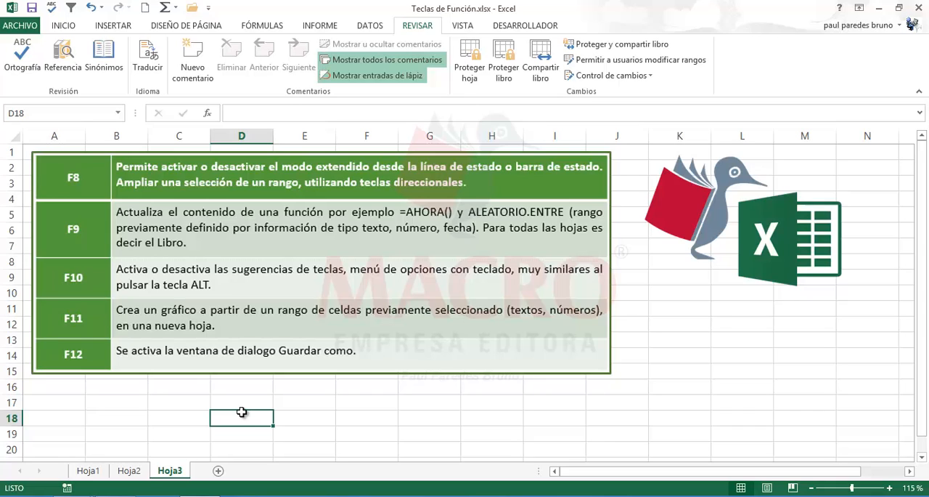
click(681, 319)
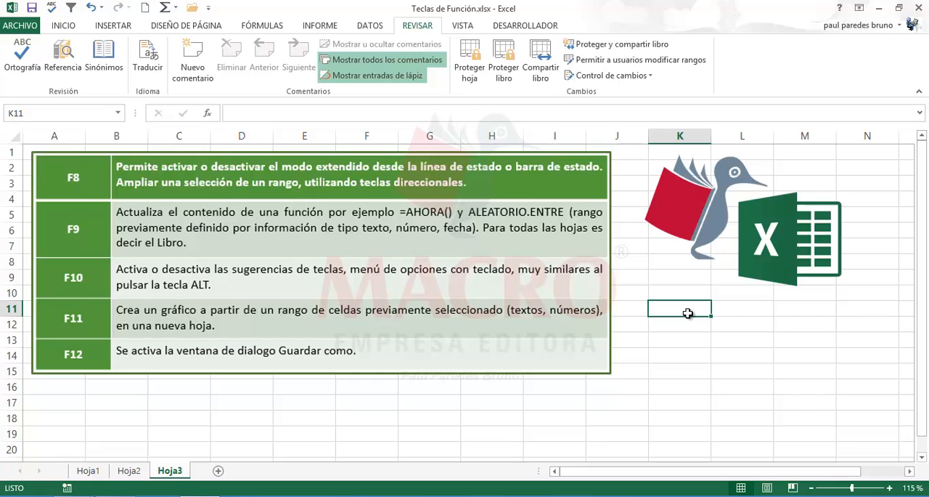
- Turn on extend-selection mode, grow the selection from K11 to K11:N18, turn the mode off, and deselect the range
key(F8)
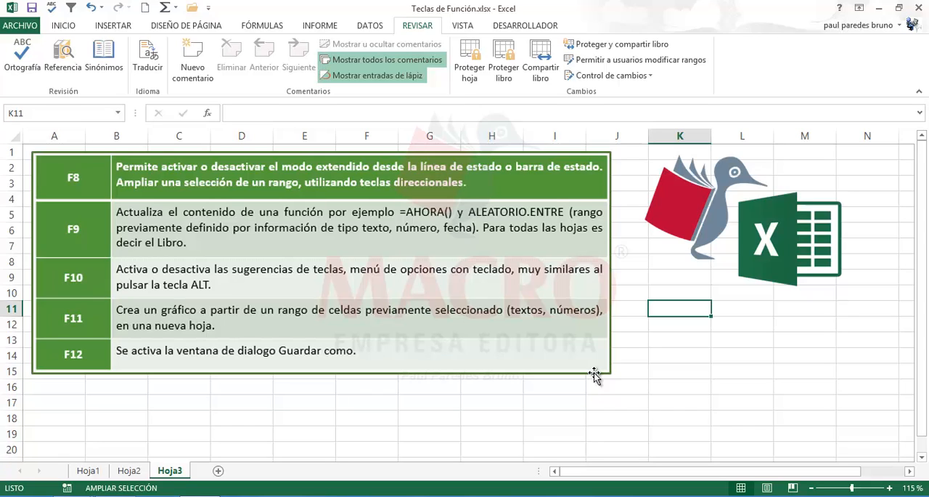
key(Down)
key(Down)
key(Down)
key(Down)
key(Down)
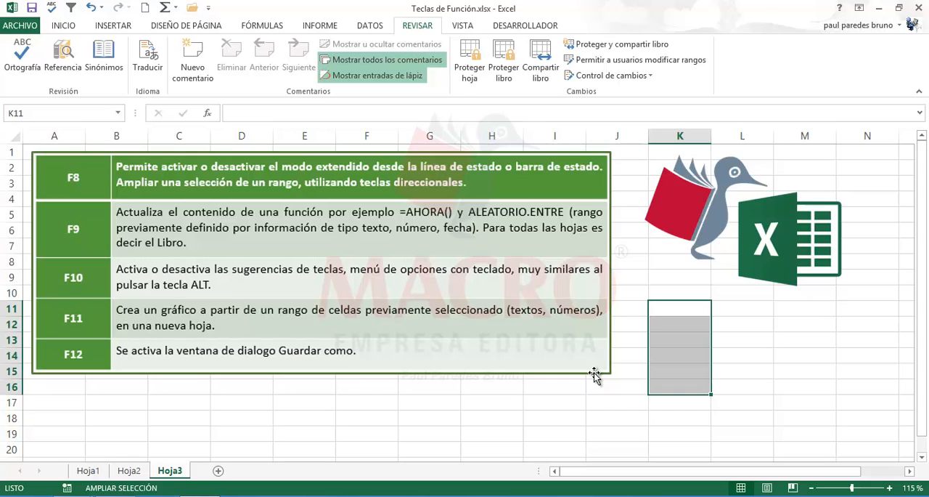
key(Down)
key(Down)
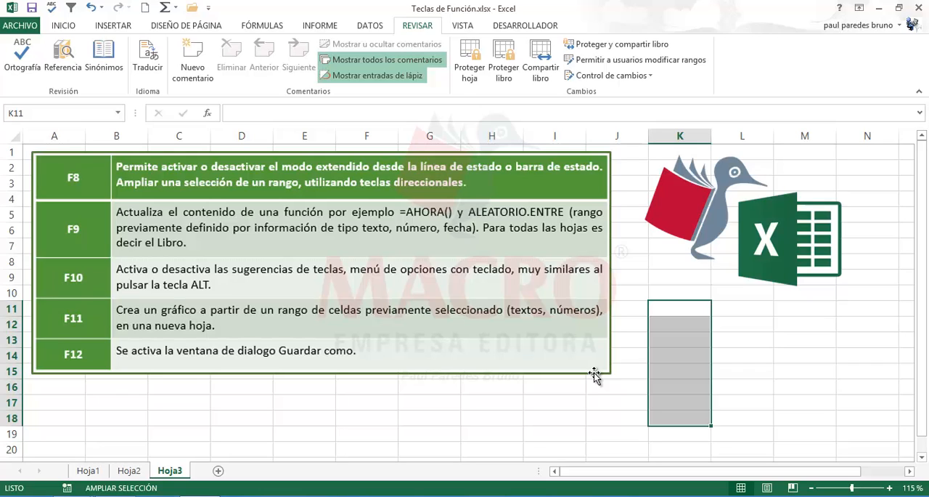
key(Right)
key(Right)
key(Right)
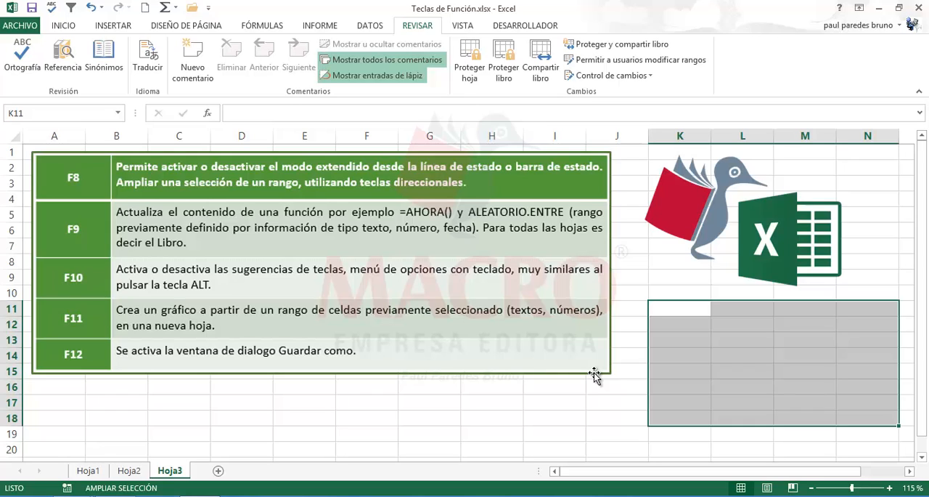
key(F8)
click(525, 419)
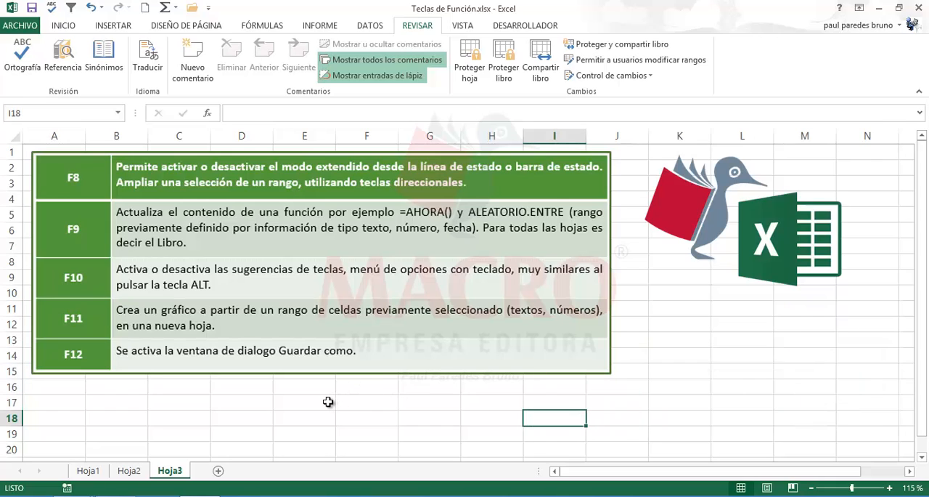
- Enter the formula =ahora() in cell K11 to insert the current date and time
click(330, 402)
click(481, 407)
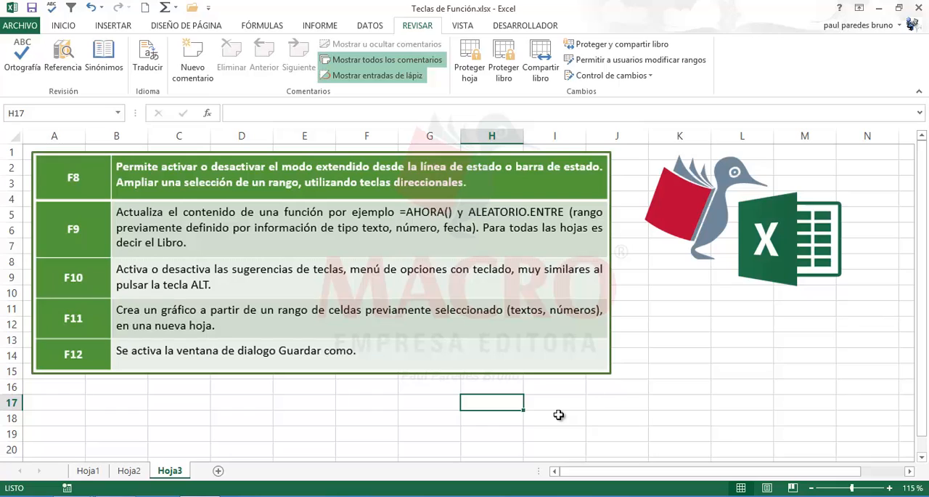
click(681, 314)
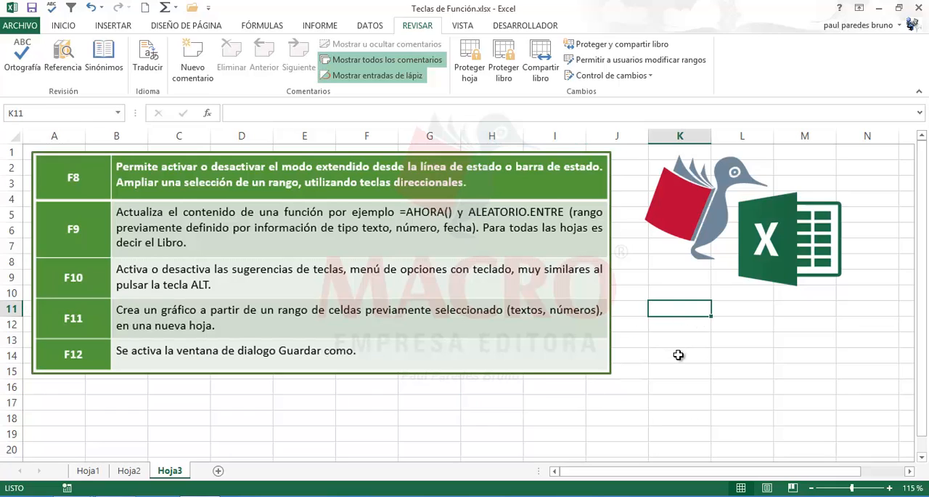
click(679, 353)
click(677, 310)
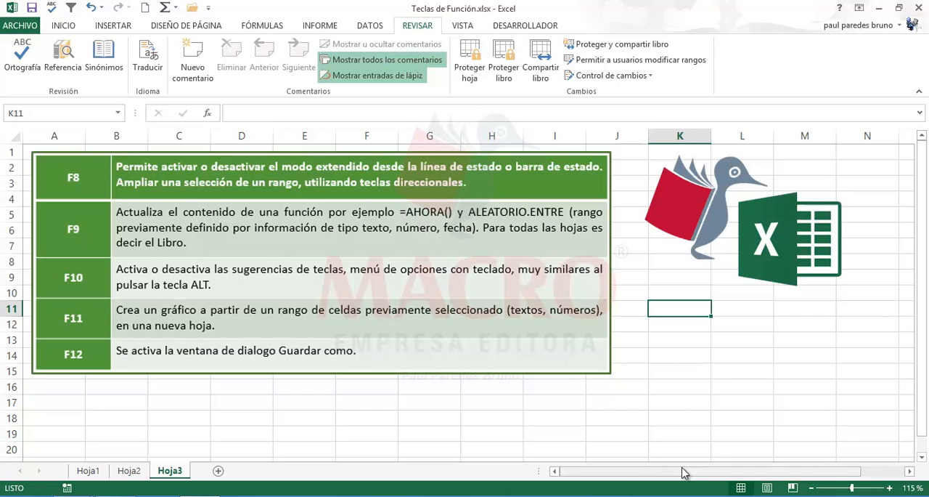
text(=aho)
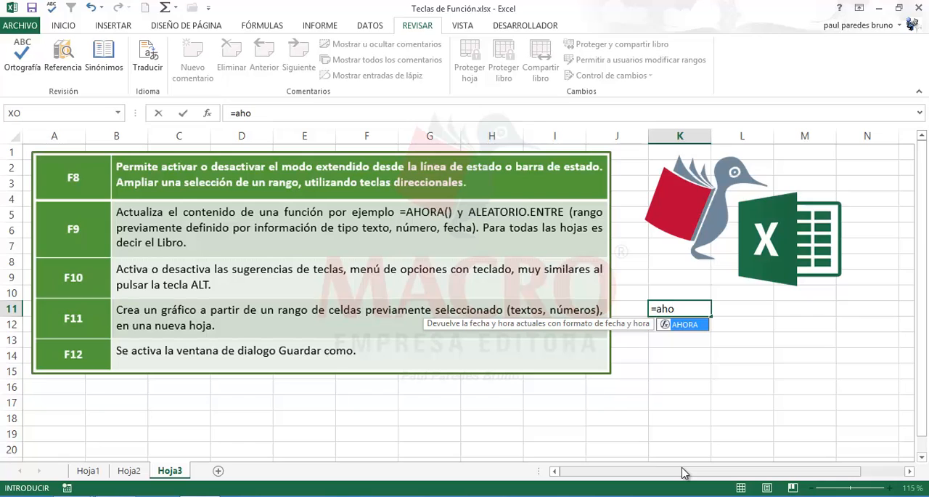
text(ra())
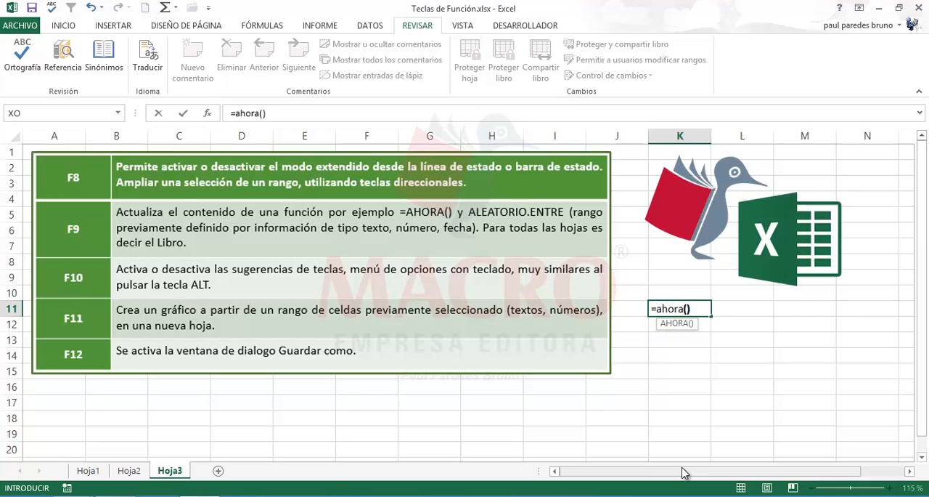
key(Return)
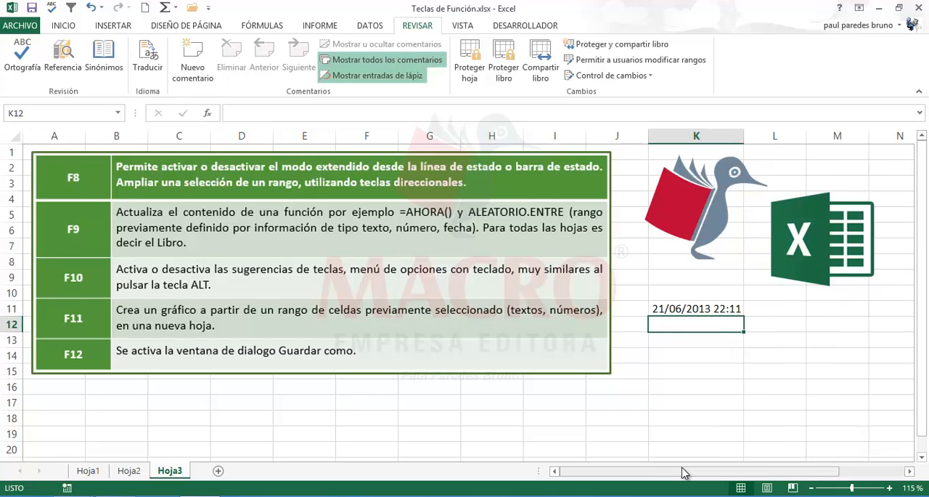
- Move the Excel logo back beside the penguin logo and widen column K
drag(806, 273, 780, 273)
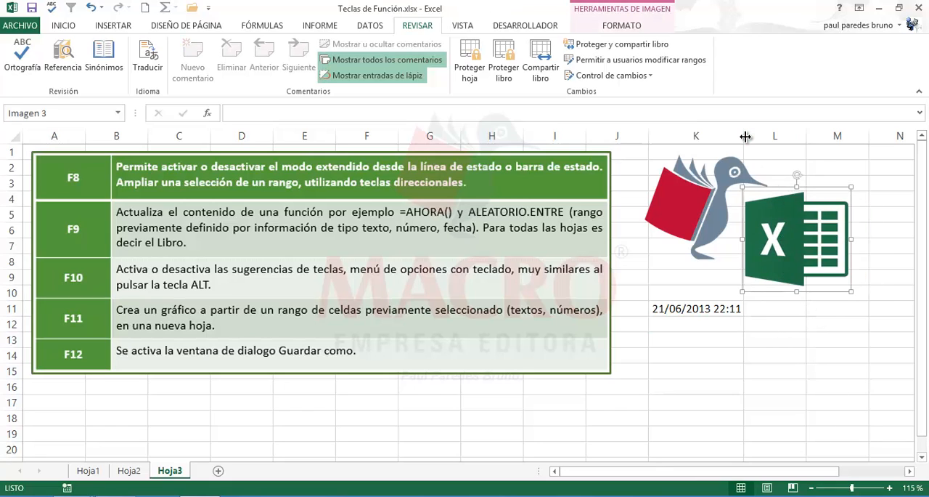
drag(743, 137, 780, 140)
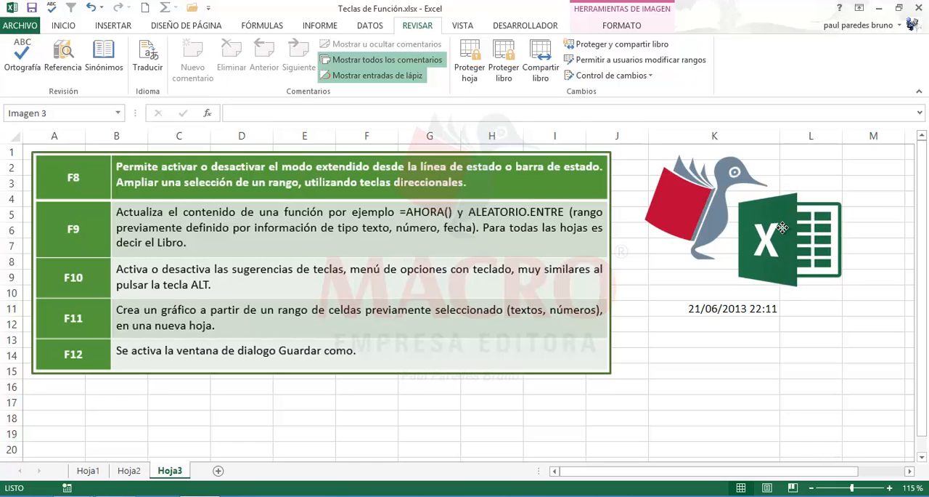
click(742, 311)
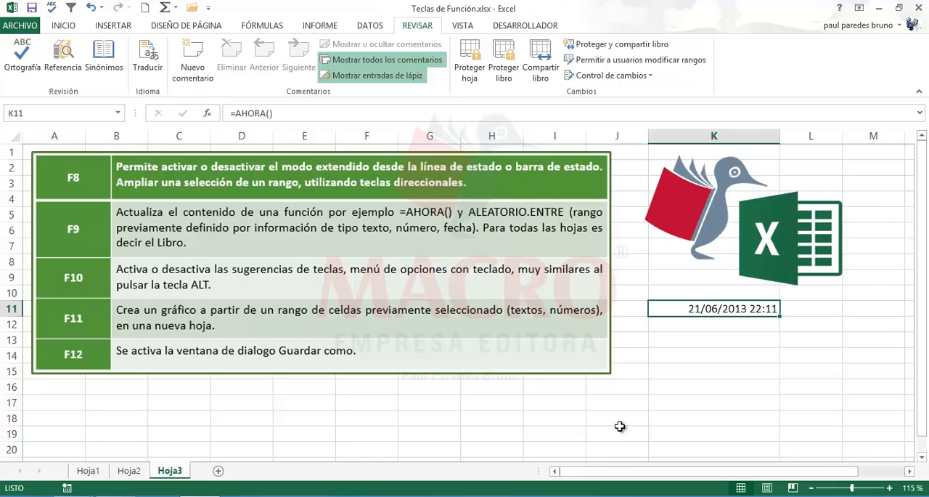
- Apply the custom number format dd/mm/yyyy hh:mm:ss AM/PM to the date in K11
right_click(681, 311)
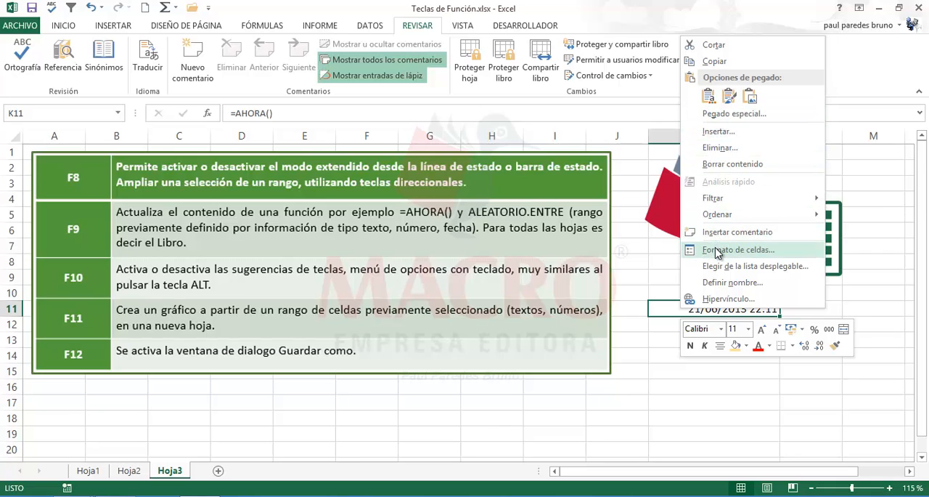
key(Escape)
key(ctrl+1)
click(695, 186)
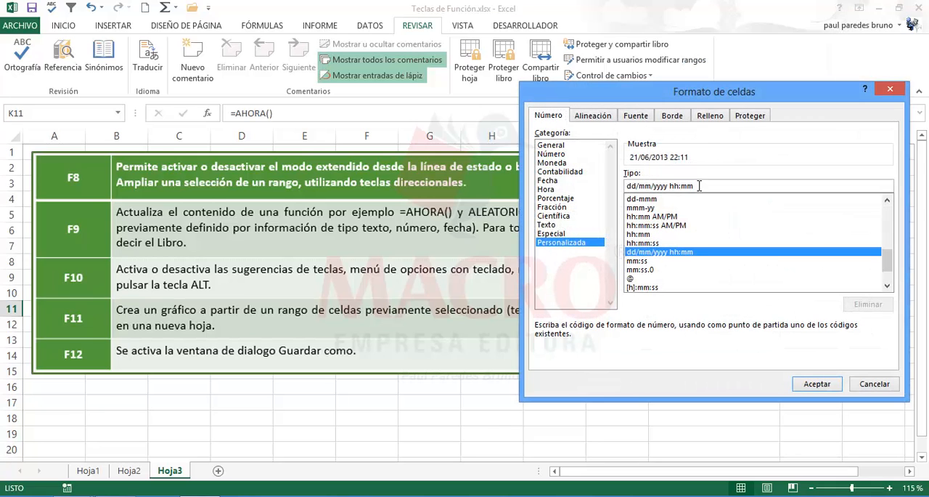
text(:)
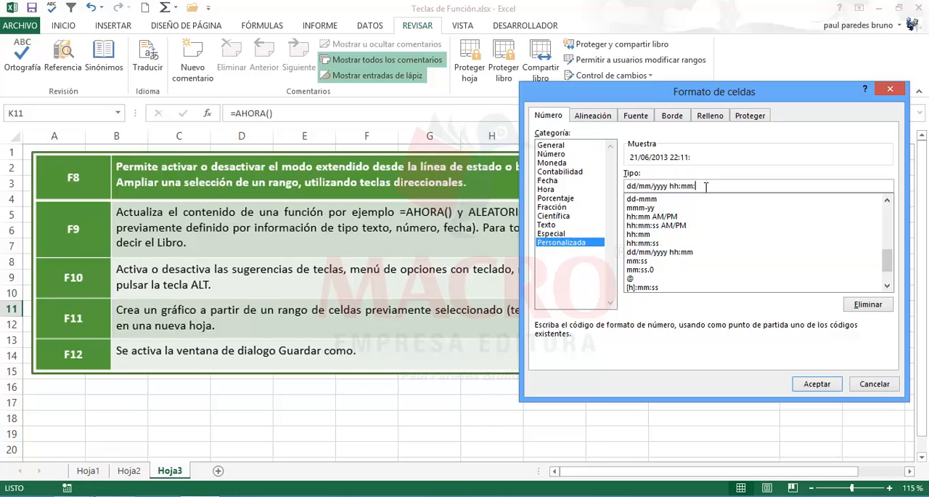
text(ss AM/PM)
drag(698, 187, 748, 187)
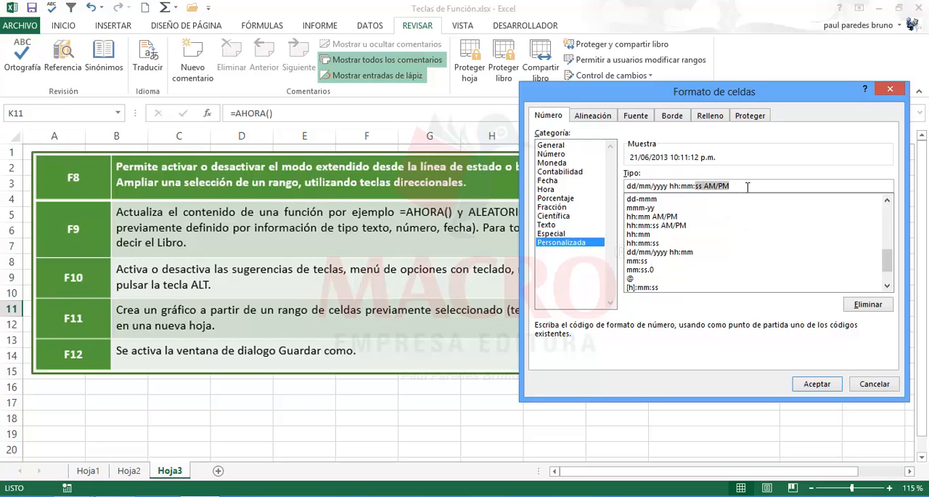
click(817, 385)
- Widen column K until the full date and time fits, and move the Excel logo back beside the penguin logo
click(723, 392)
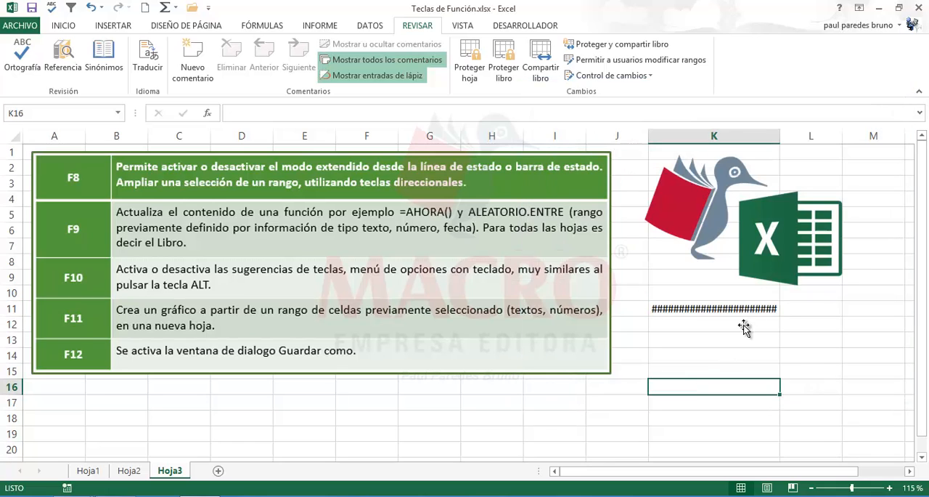
drag(779, 143, 823, 146)
click(805, 228)
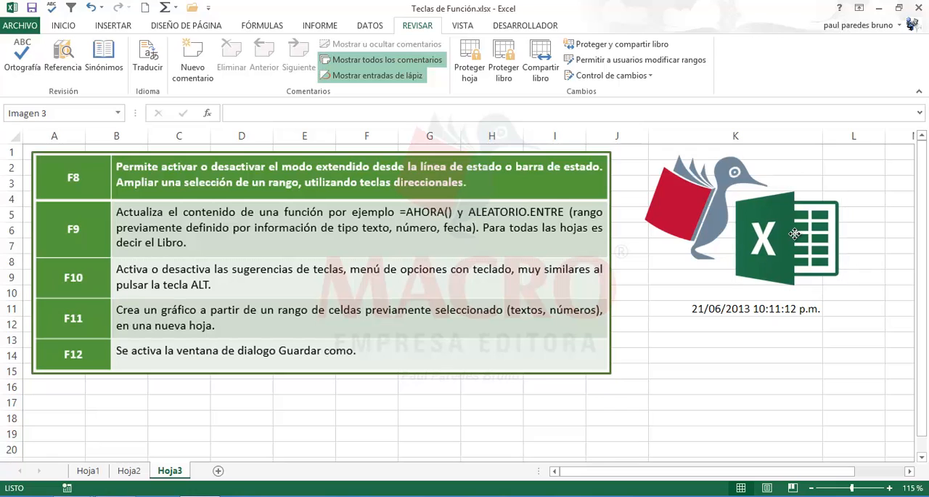
- Give K11 a light orange fill and red font colour, and centre its contents
click(728, 305)
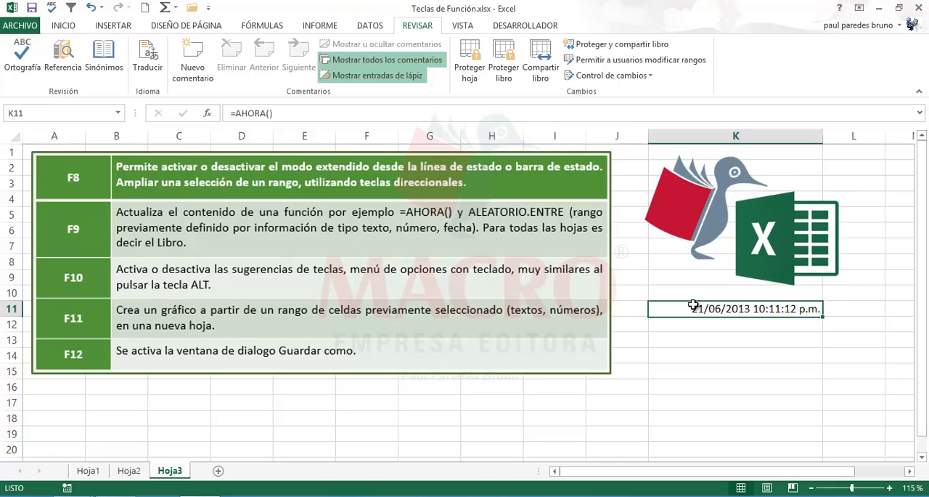
click(64, 27)
click(159, 69)
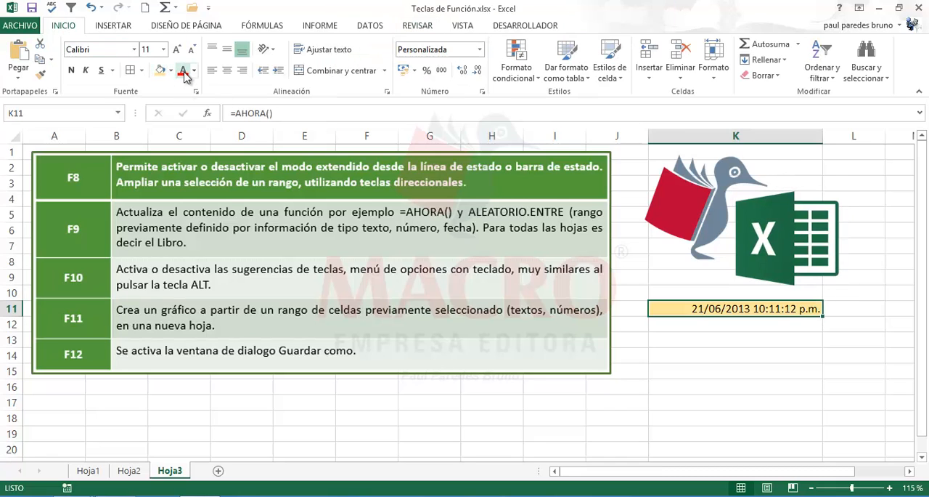
click(184, 71)
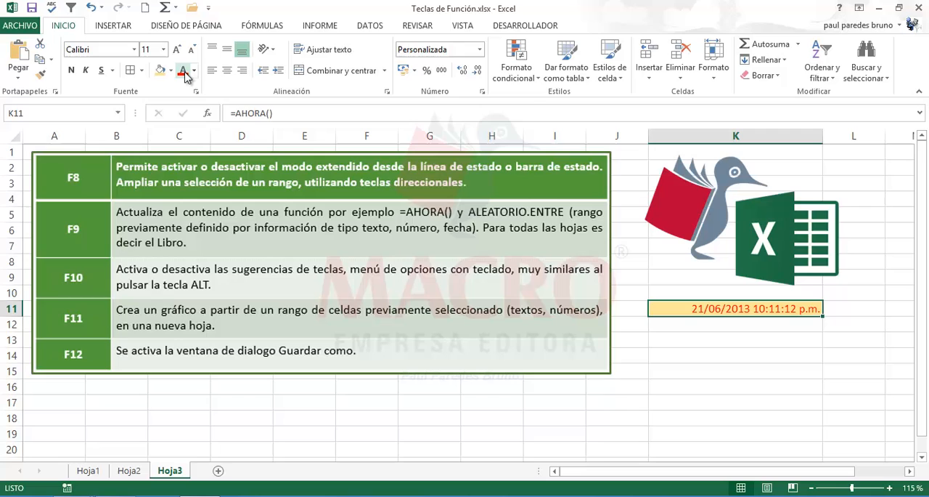
click(227, 70)
click(714, 385)
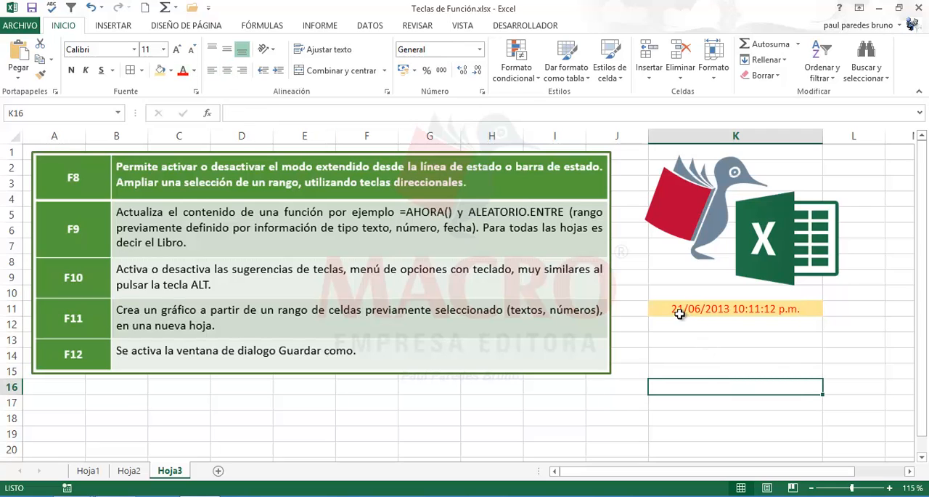
- Recalculate the workbook repeatedly with Calculate Now to refresh the time in K11, and select K14
click(670, 311)
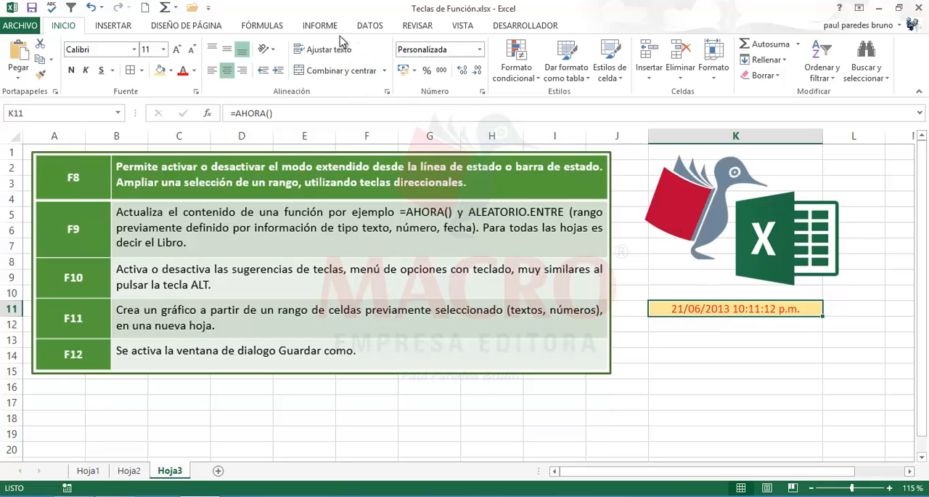
click(265, 27)
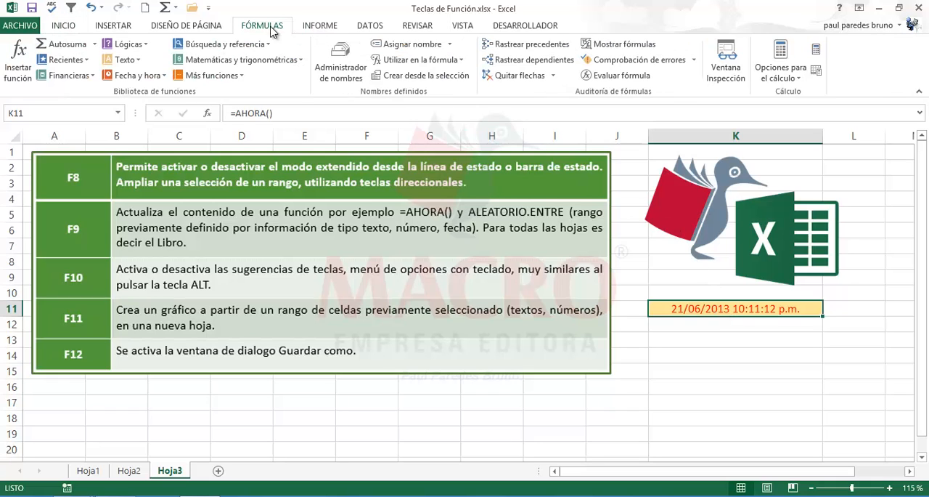
click(816, 49)
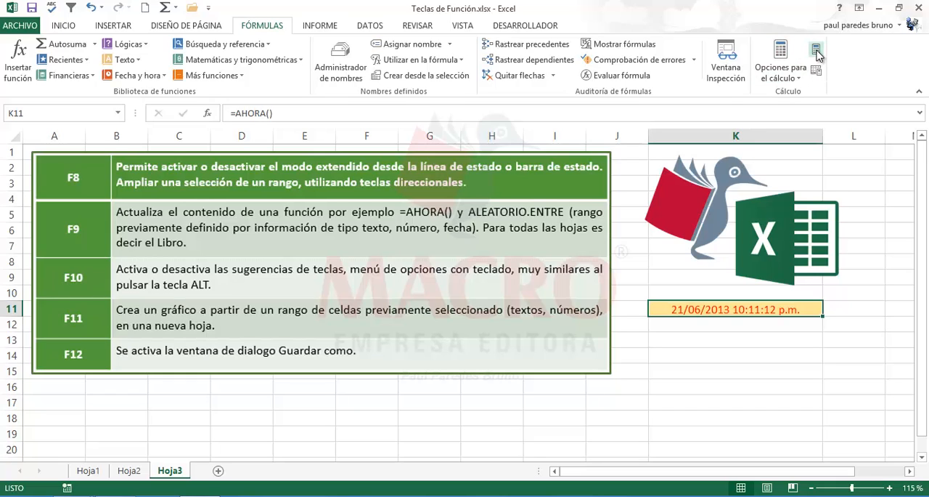
click(817, 52)
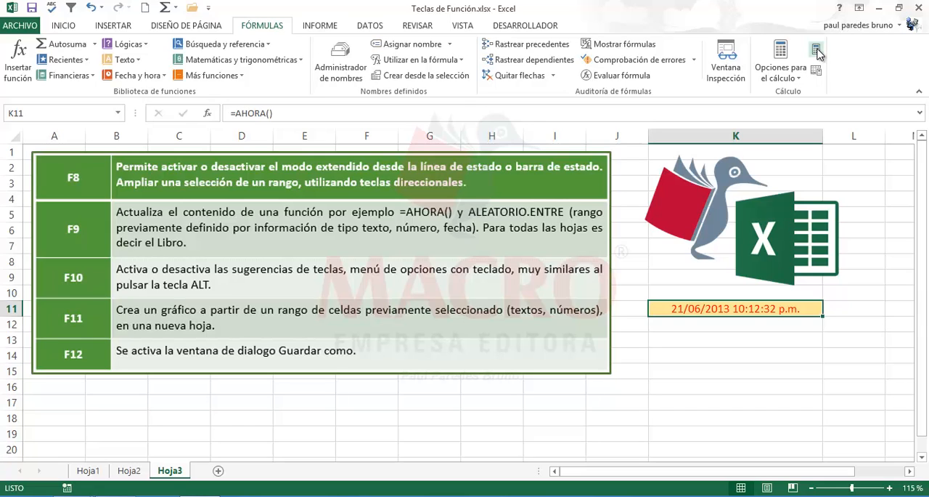
click(817, 51)
click(817, 51)
click(817, 50)
click(817, 51)
click(817, 51)
click(817, 50)
click(817, 51)
click(816, 51)
click(816, 50)
click(816, 51)
click(816, 51)
click(695, 350)
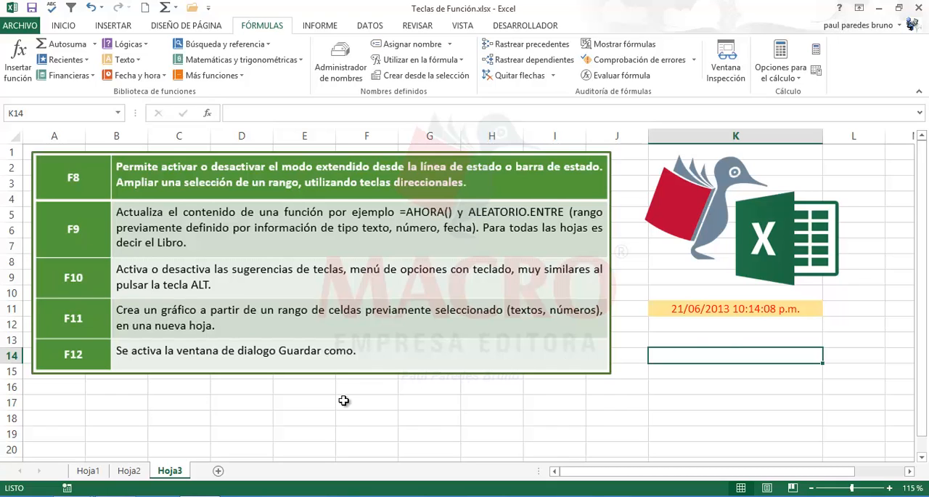
- Look at sheet Hoja2 and return to sheet Hoja3
click(133, 473)
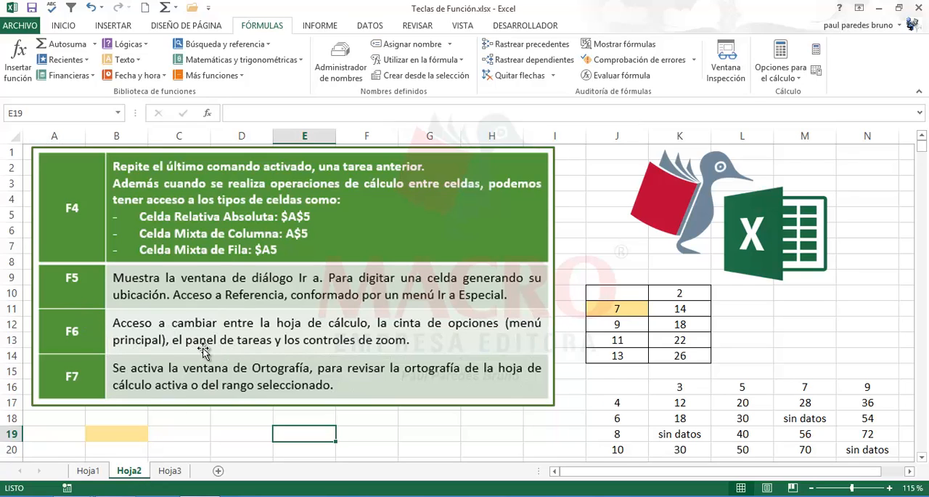
click(171, 471)
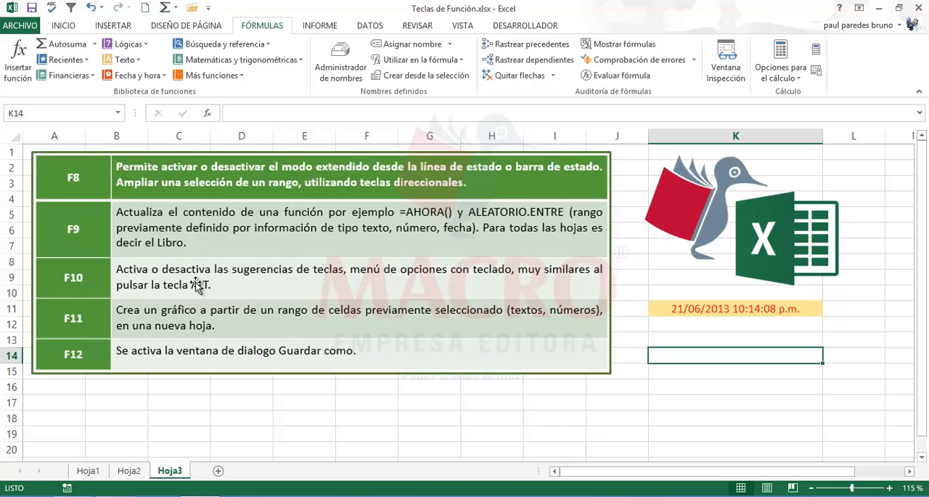
- On sheet Hoja2, fill the table range J16:N20 with a light blue theme colour, then select L13
click(130, 470)
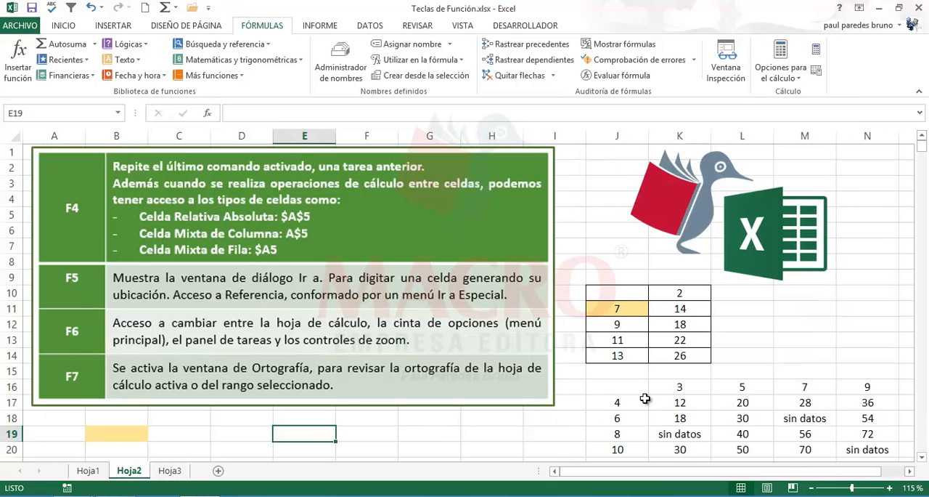
drag(632, 390, 847, 450)
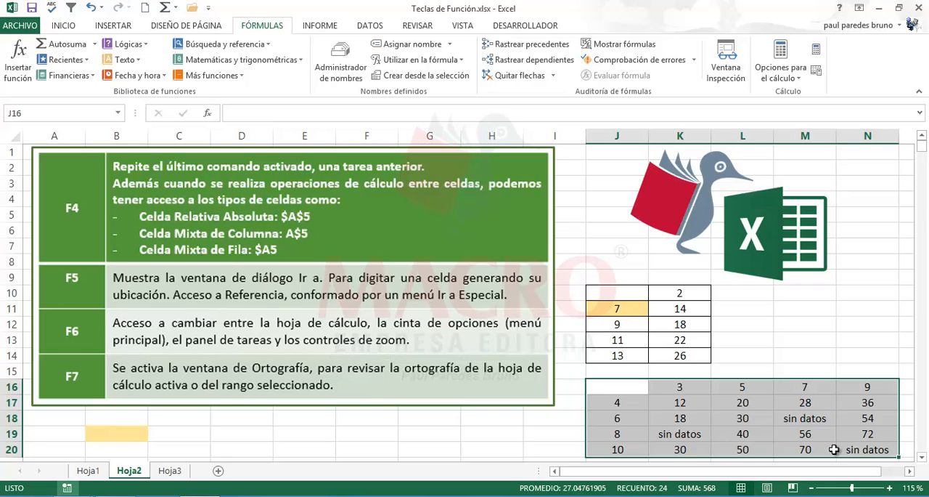
key(F6)
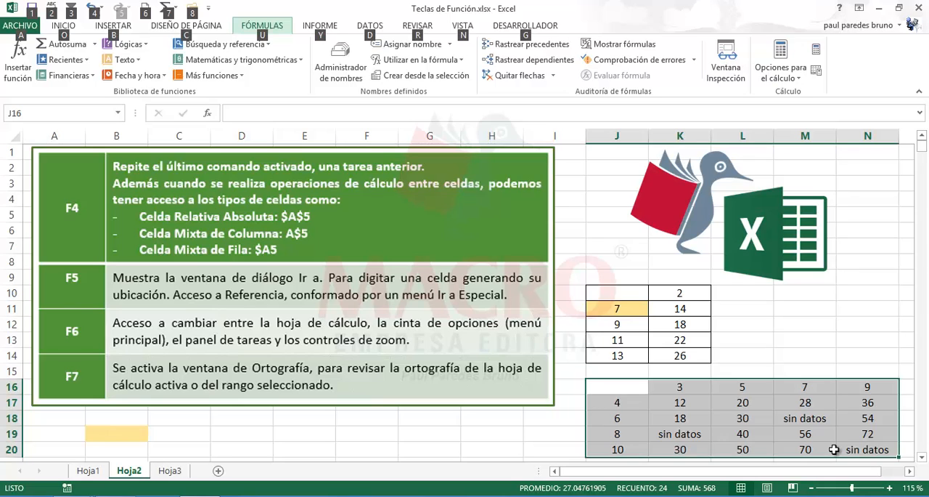
key(o)
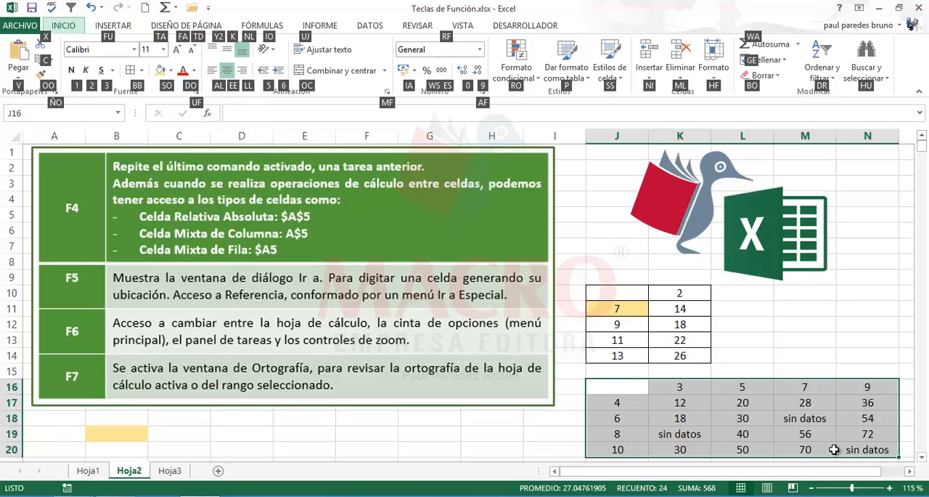
key(s)
key(o)
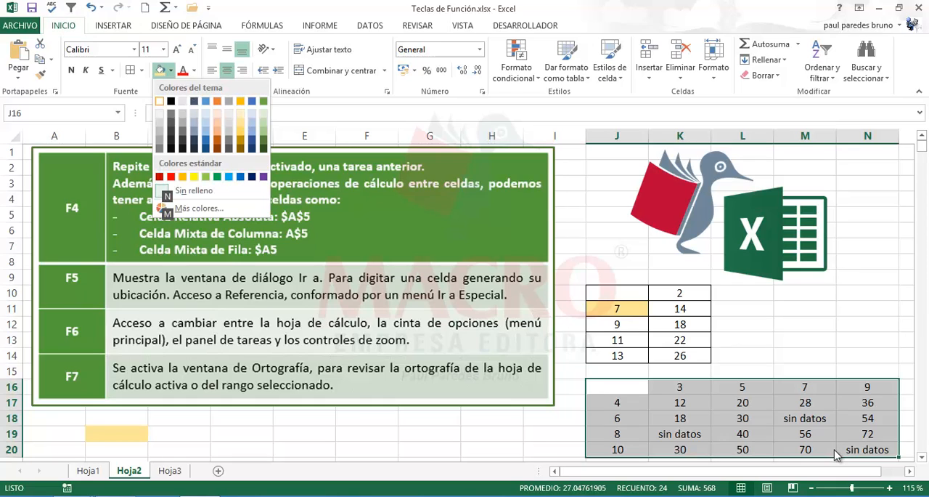
key(Down)
key(Right)
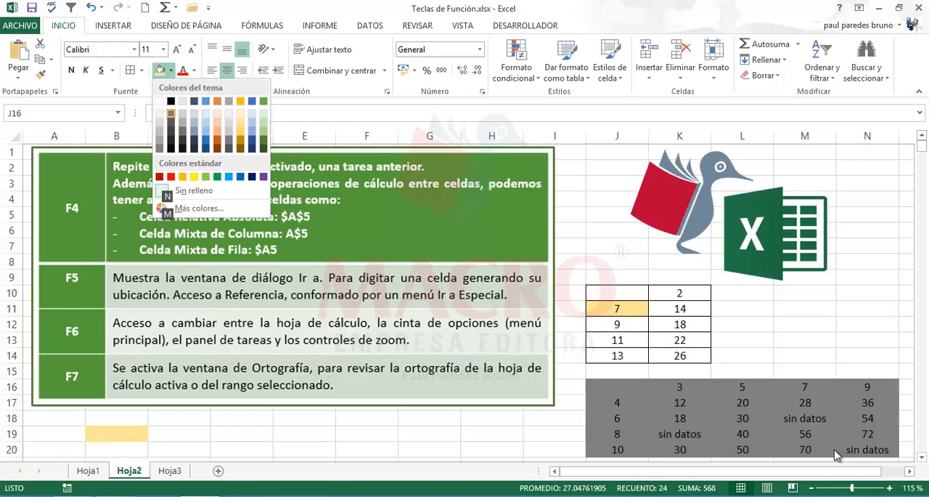
key(Right)
key(Right)
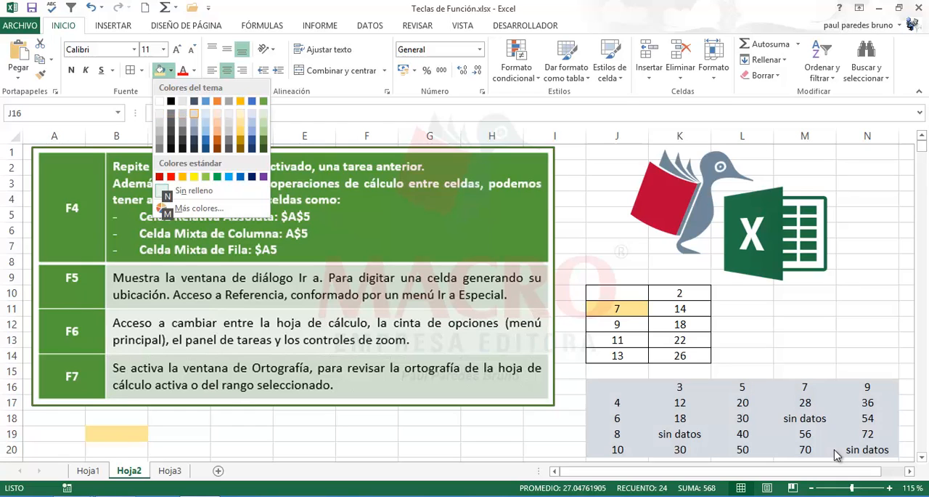
key(Right)
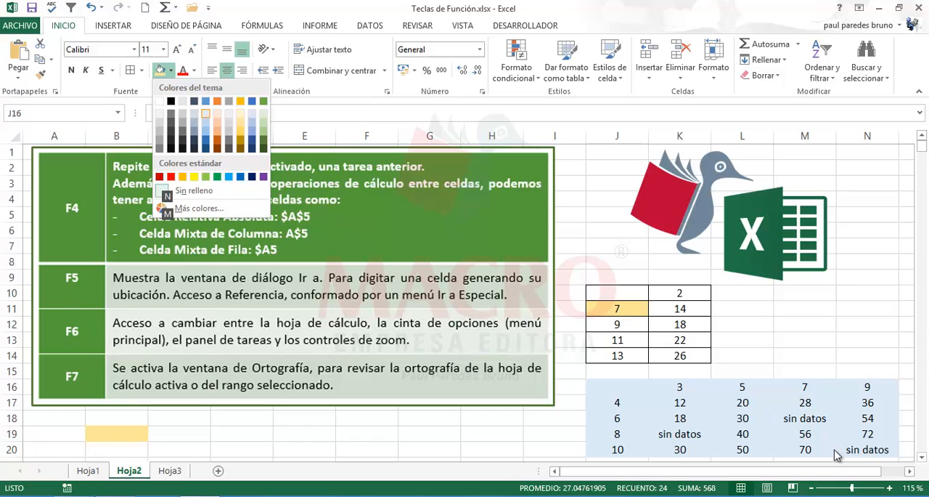
key(Up)
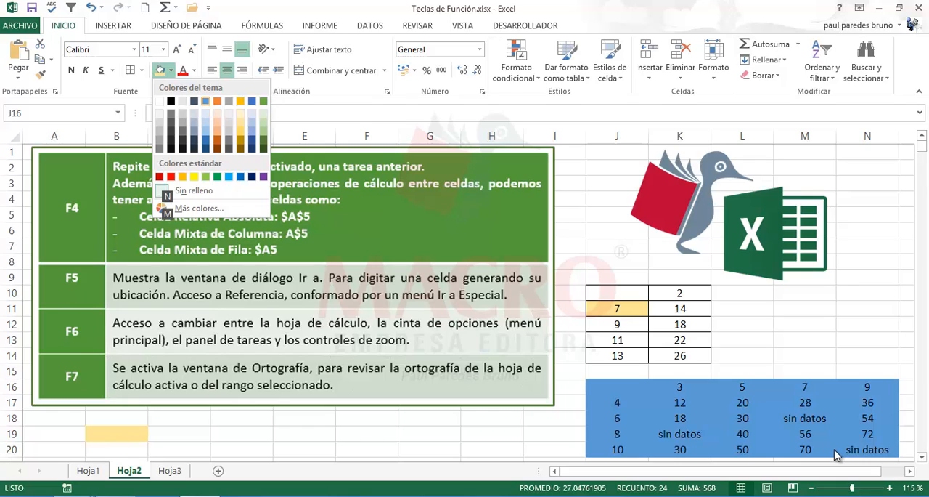
key(Down)
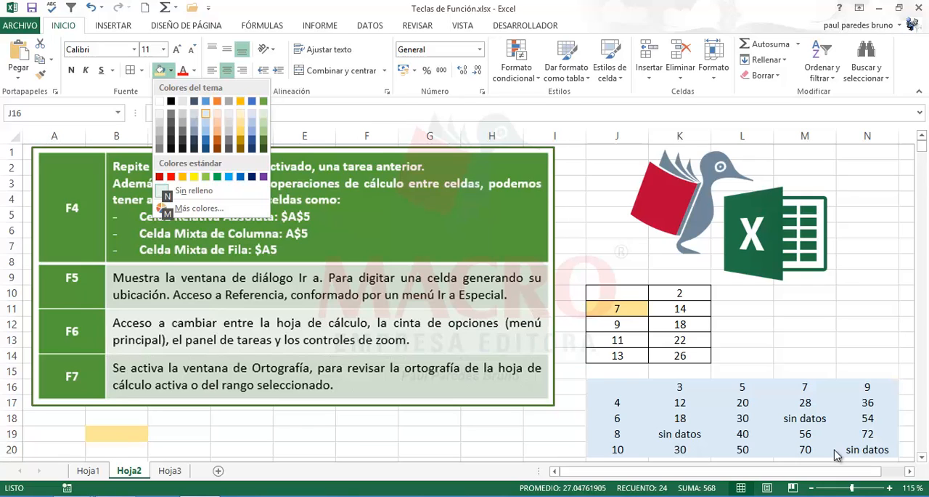
key(Down)
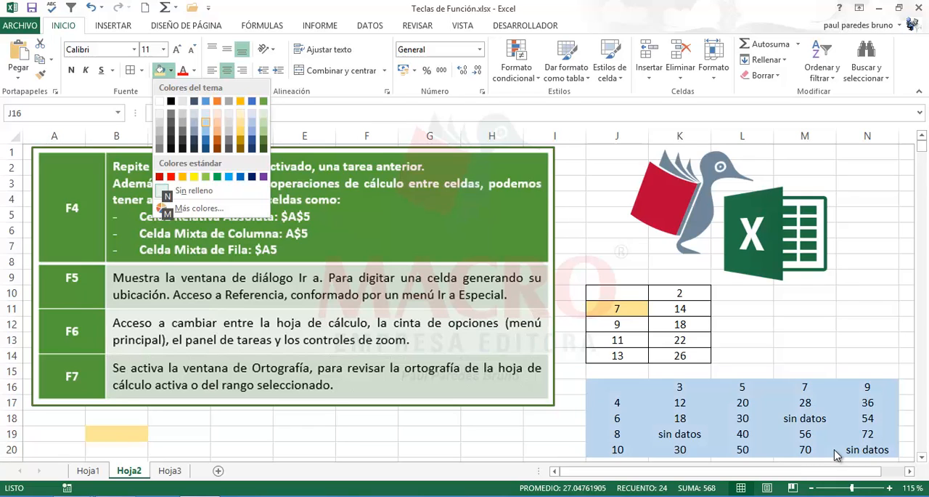
key(Down)
key(Up)
key(Up)
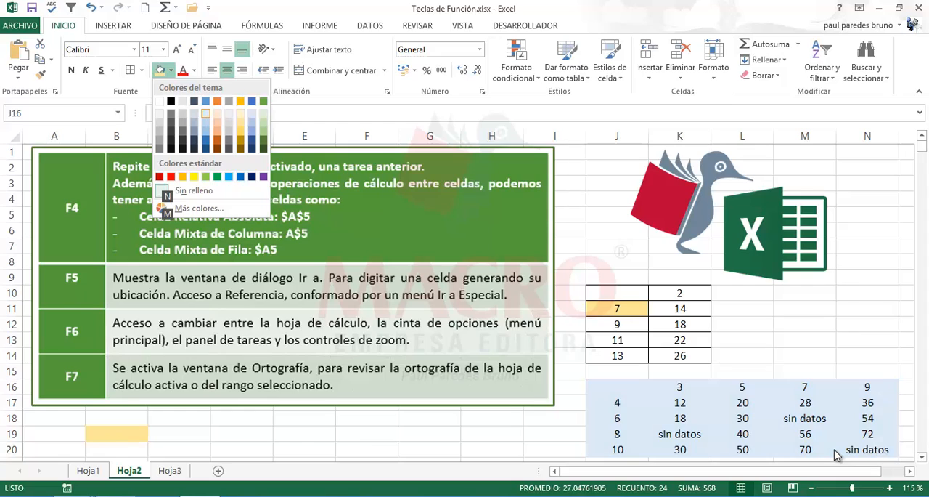
key(Down)
key(Down)
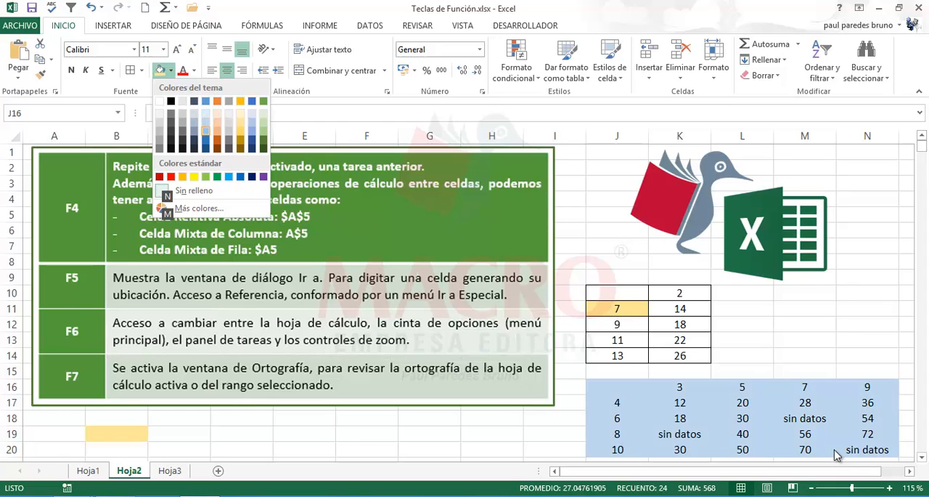
key(Up)
key(Up)
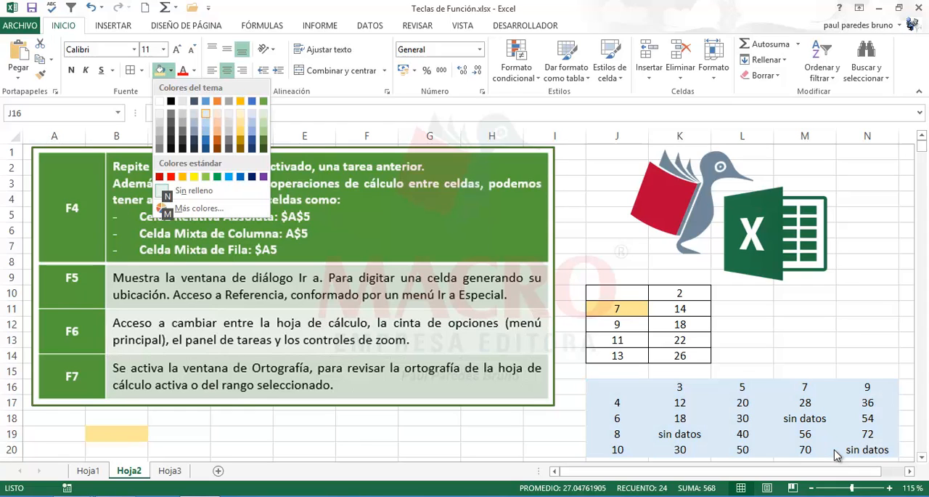
key(Down)
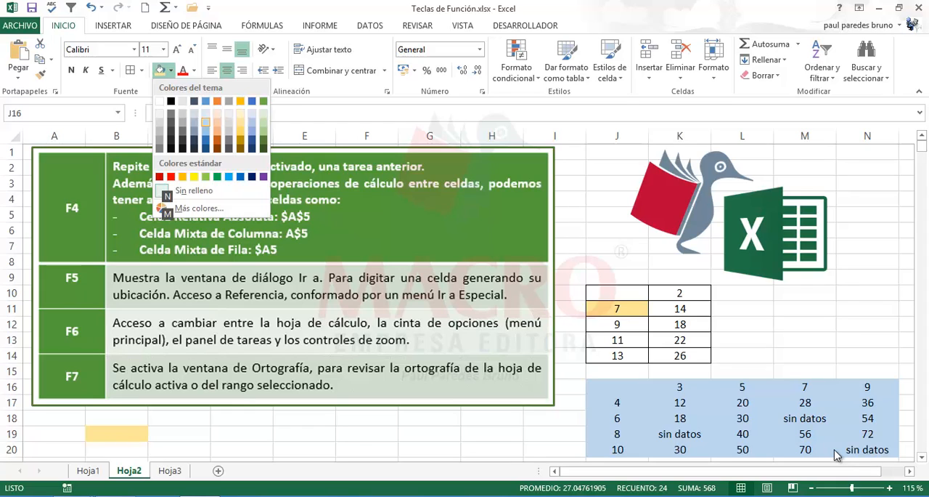
key(Return)
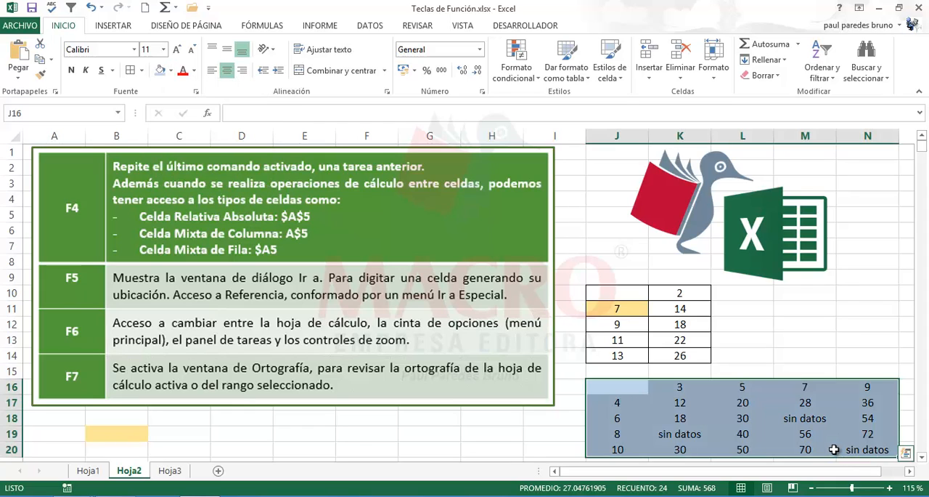
click(763, 340)
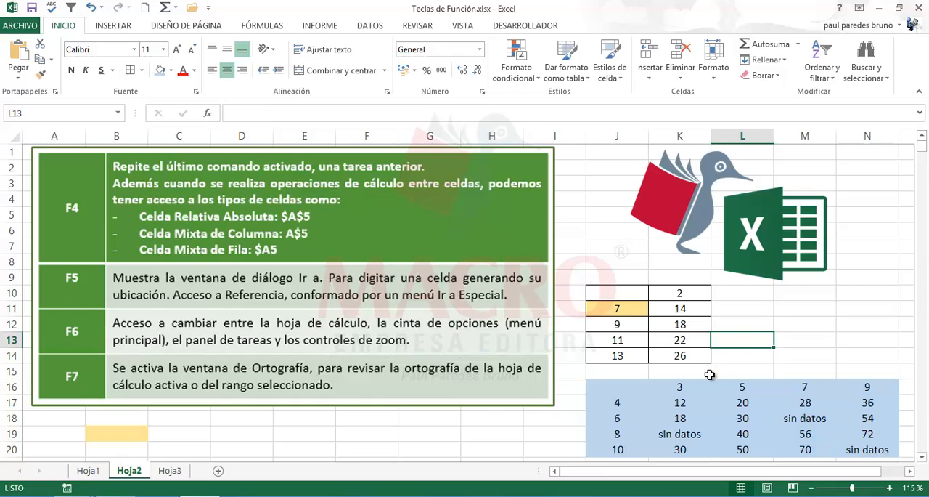
- Return to sheet Hoja3 and review the function key descriptions, selecting empty cells below the table
click(180, 471)
click(190, 417)
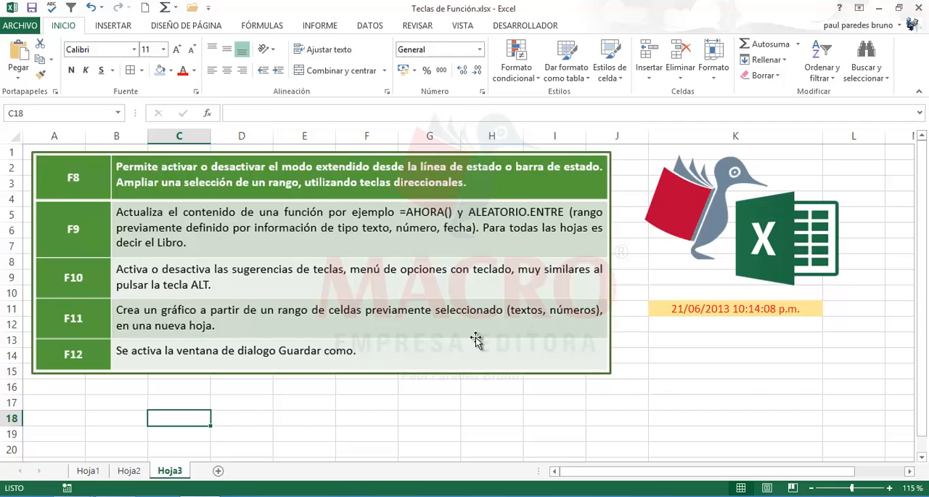
click(245, 417)
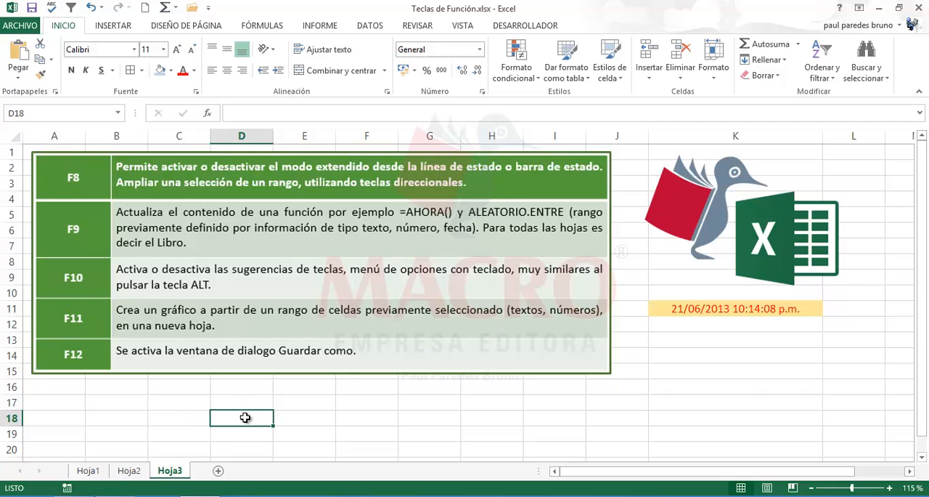
- Create a column chart on a new chart sheet from the names and ages in Hoja1 range A15:B18
click(88, 471)
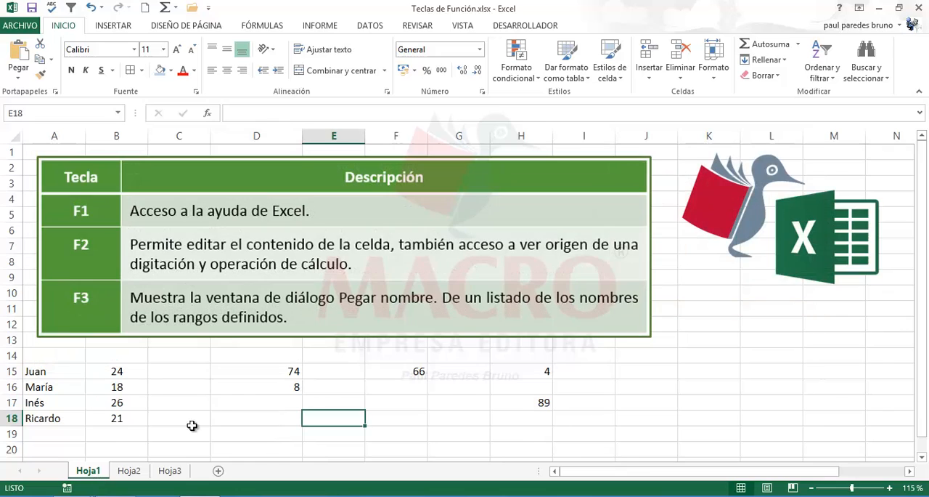
drag(48, 373, 99, 419)
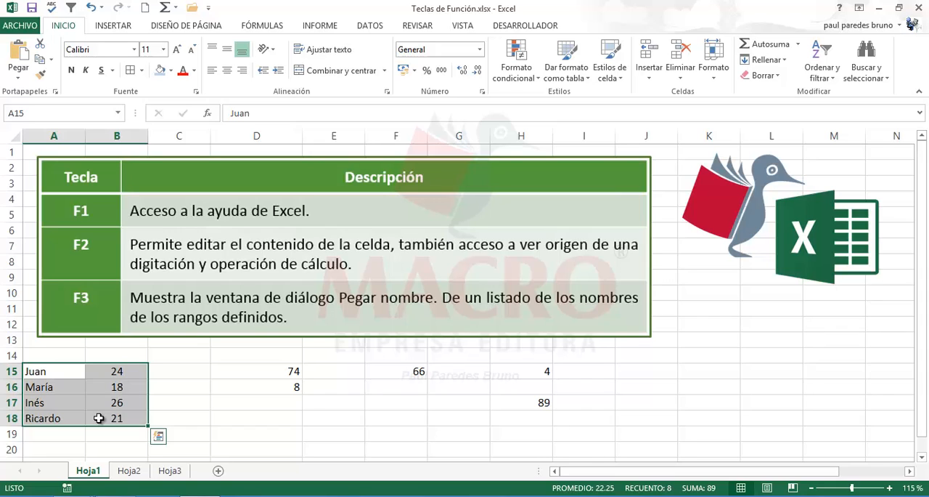
key(F11)
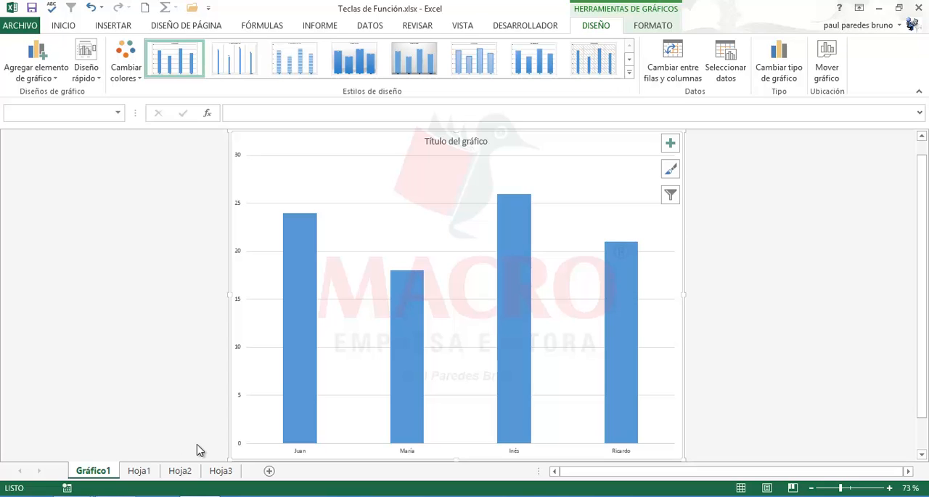
- Return to sheet Hoja1 and set the age in B17 to 32
click(142, 471)
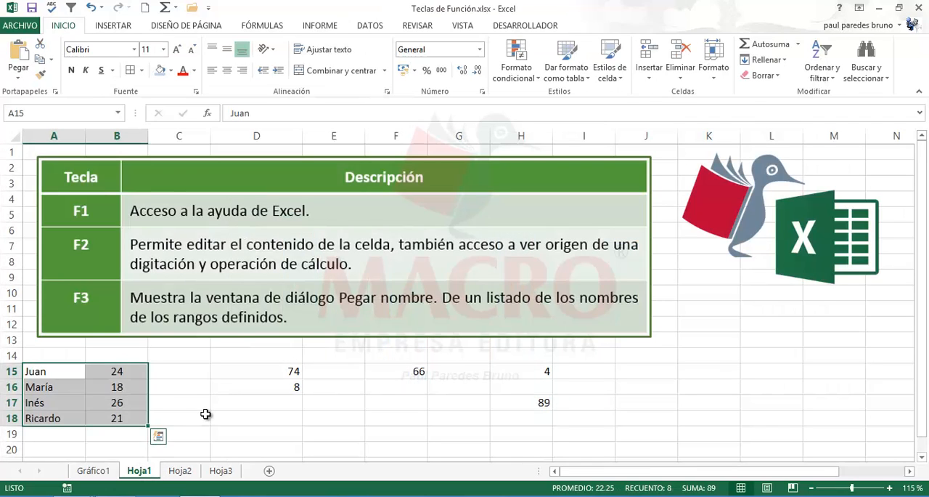
click(207, 413)
click(67, 375)
click(107, 386)
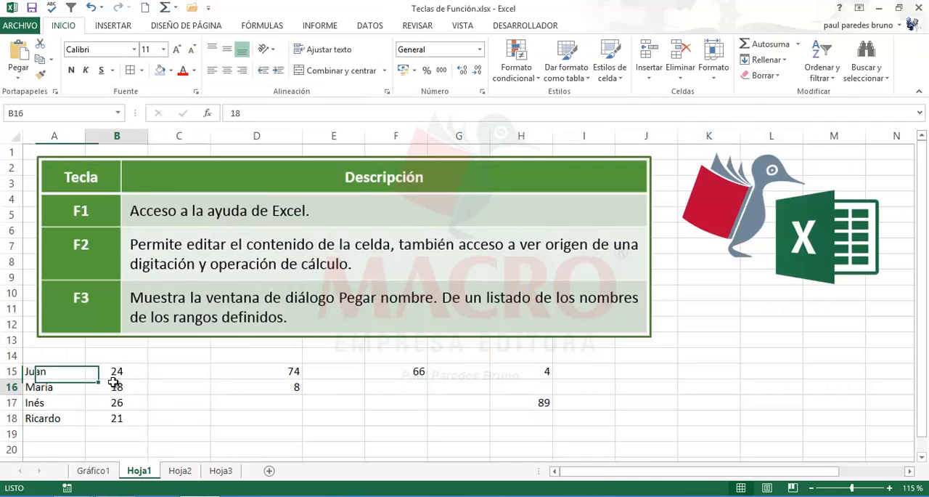
click(75, 405)
click(117, 405)
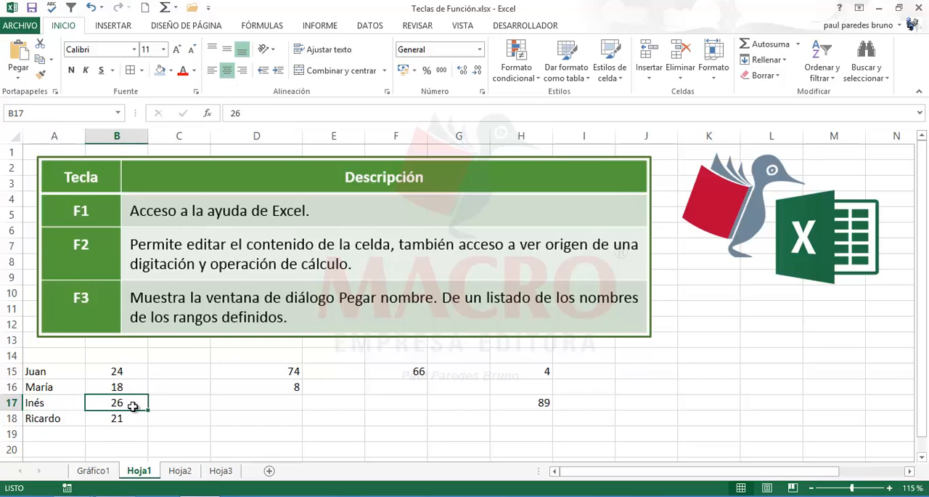
text(32)
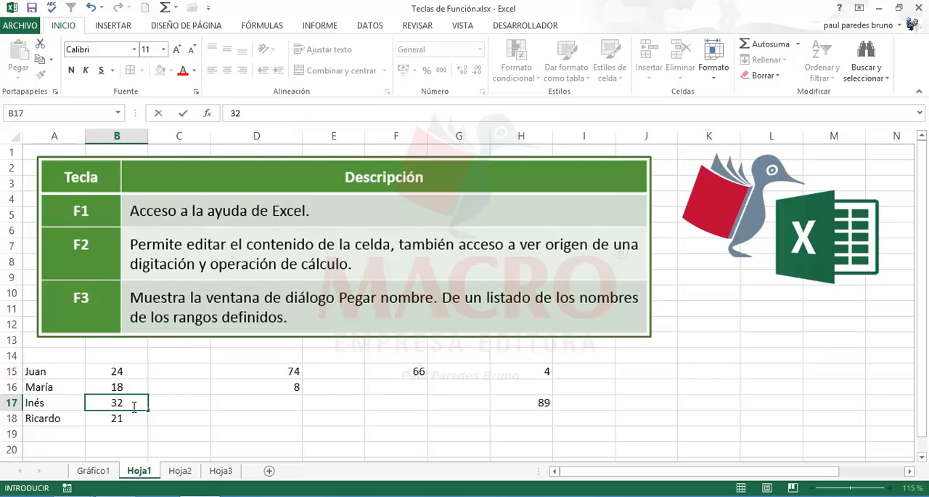
key(Return)
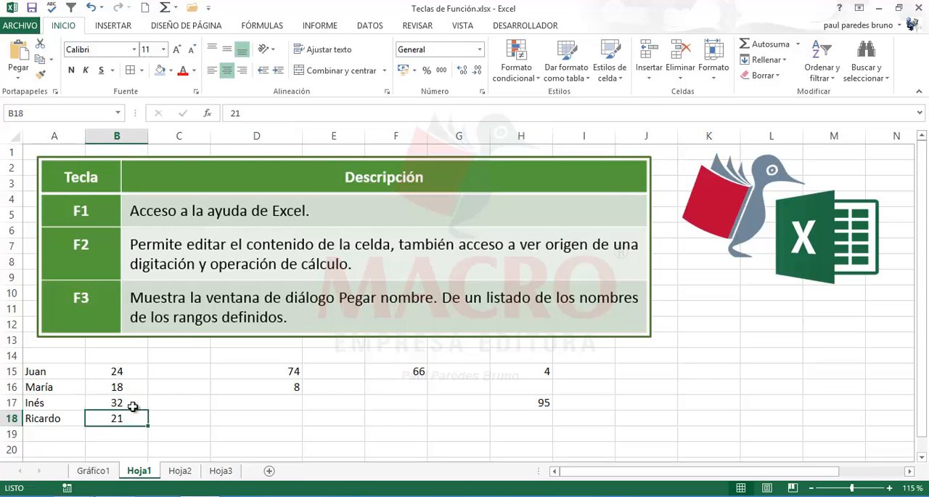
- Inspect the formula in H17 and compare the age in B17 with its column on the chart sheet
double_click(528, 402)
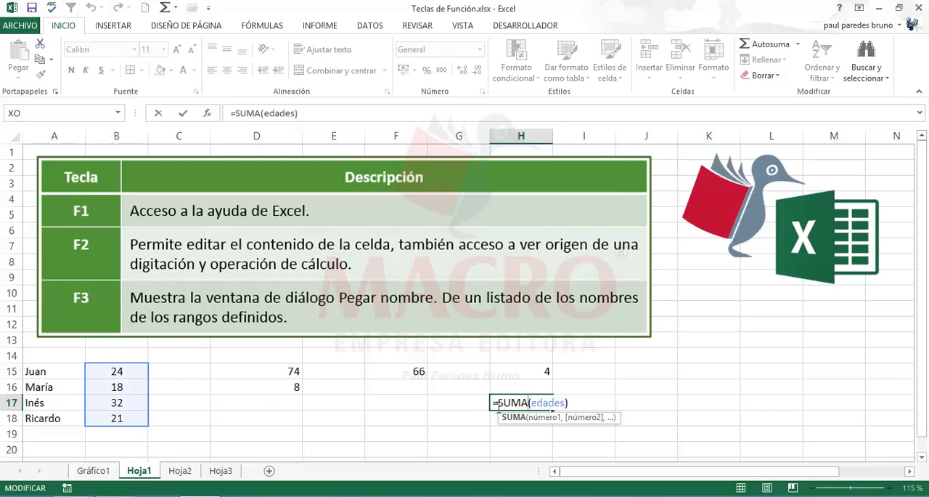
key(Escape)
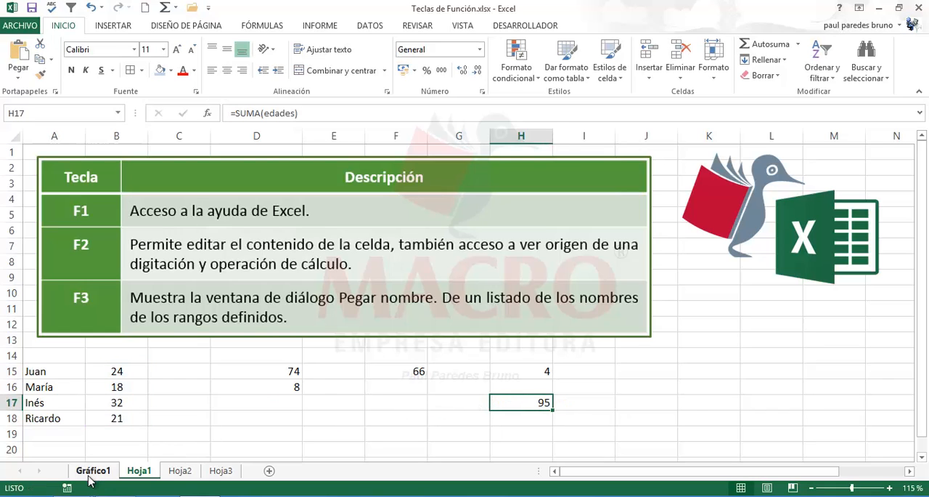
click(90, 472)
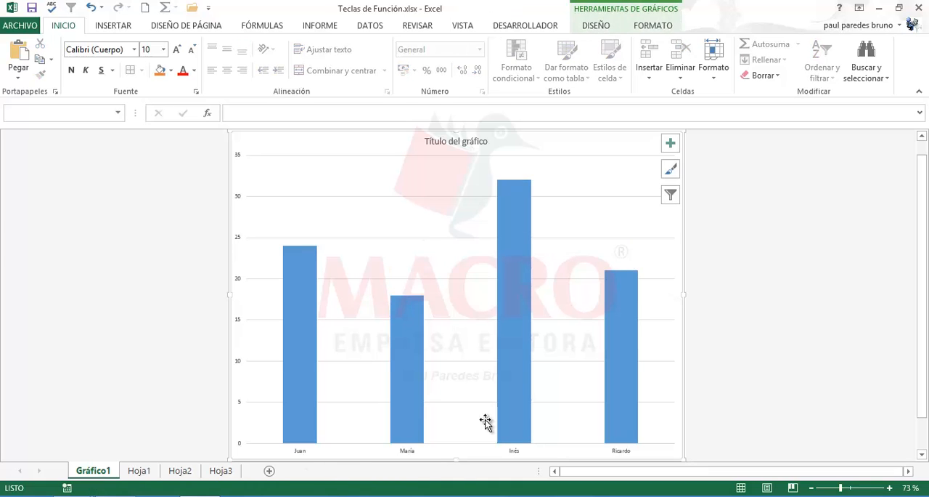
click(134, 470)
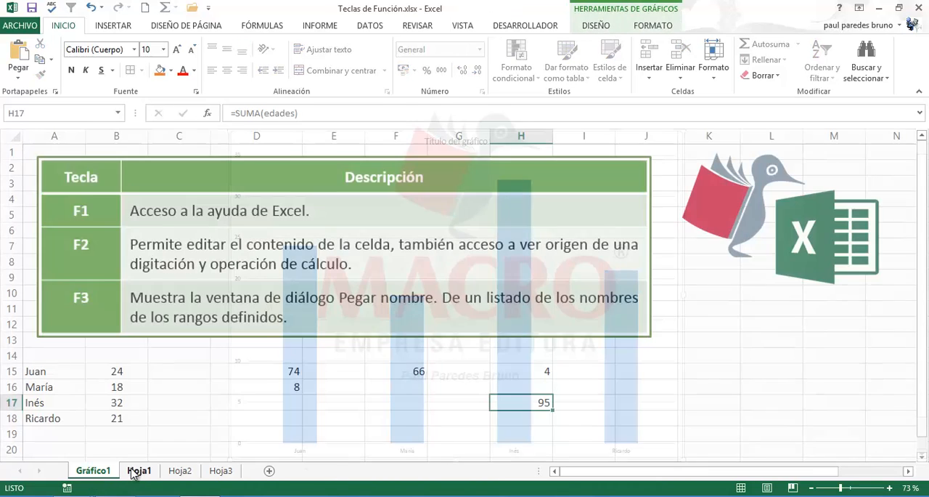
click(106, 405)
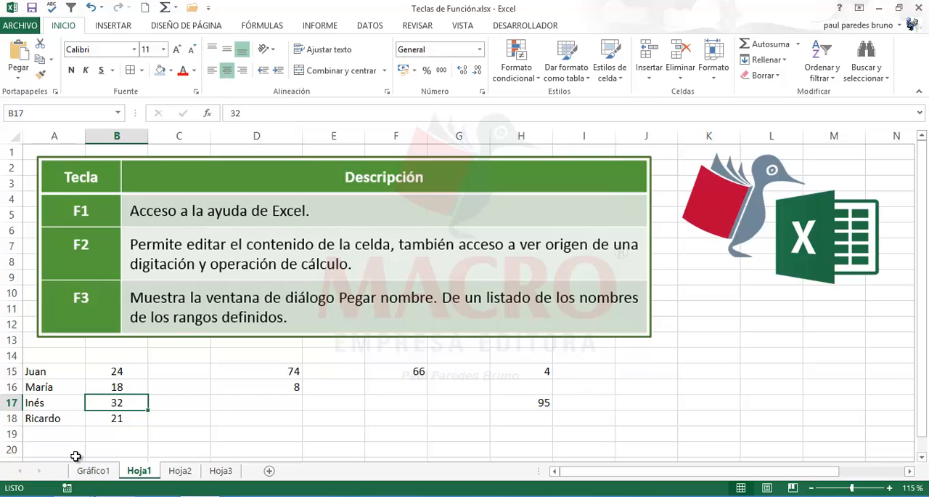
click(91, 472)
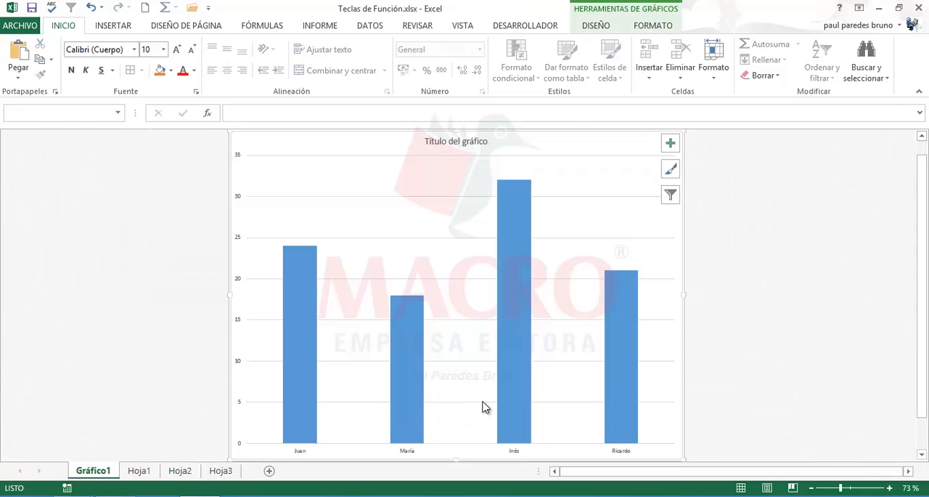
mouse_move(517, 363)
- Set Inés's age in Hoja1 cell B17 to 21 and check her column on the Gráfico1 chart sheet
click(139, 472)
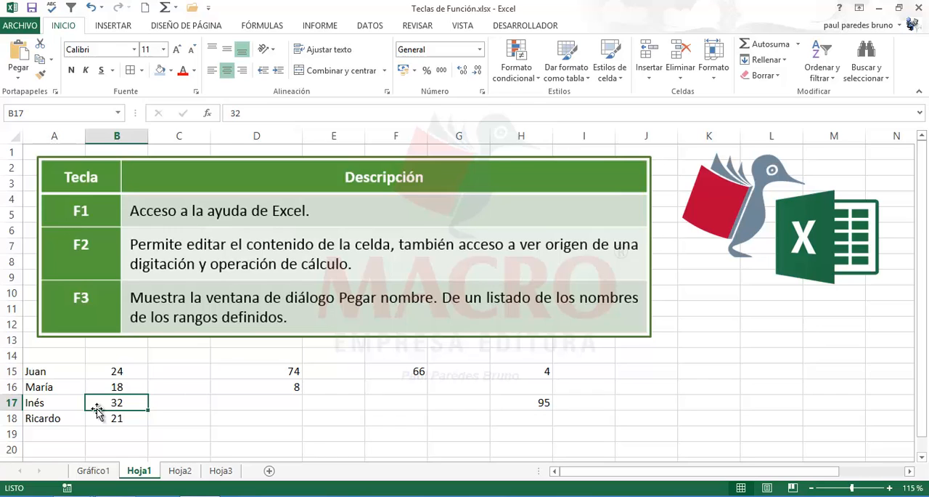
text(2)
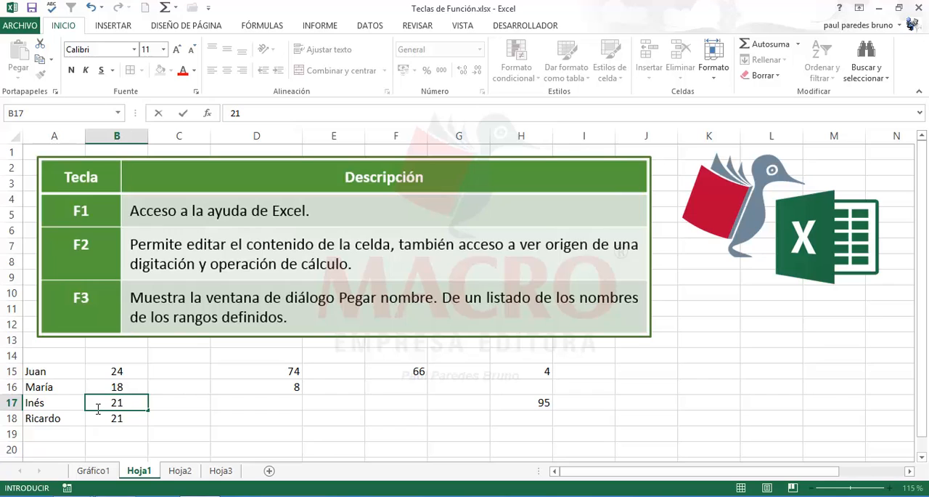
key(Return)
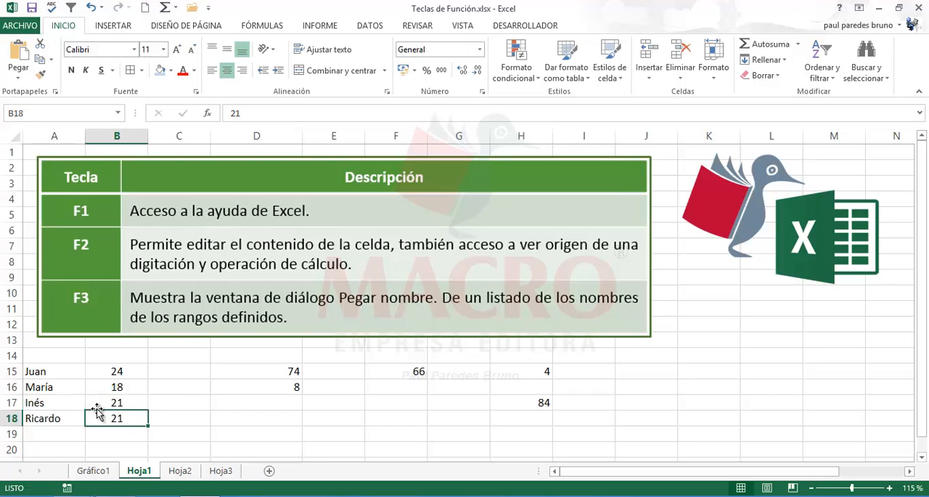
click(94, 472)
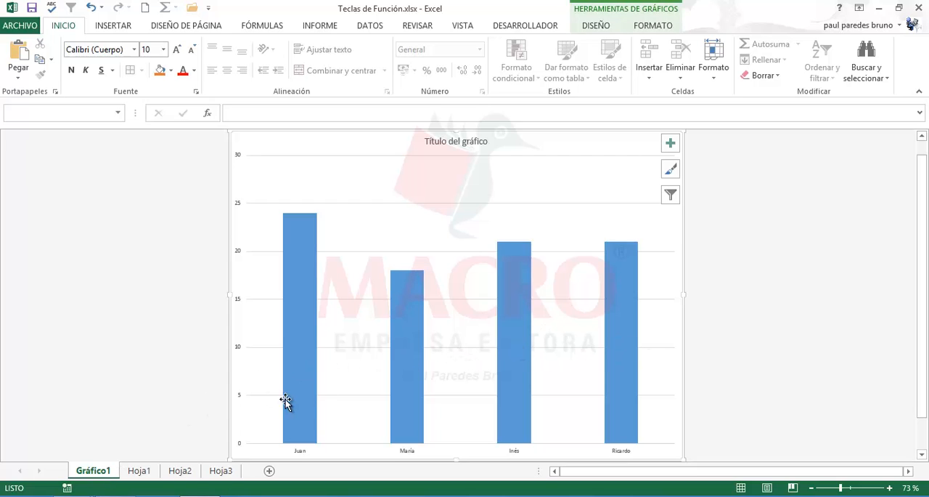
- From sheet Hoja3, use Save As to save the workbook as Teclas de Función.xlsx in the same folder, replacing the existing file
click(179, 471)
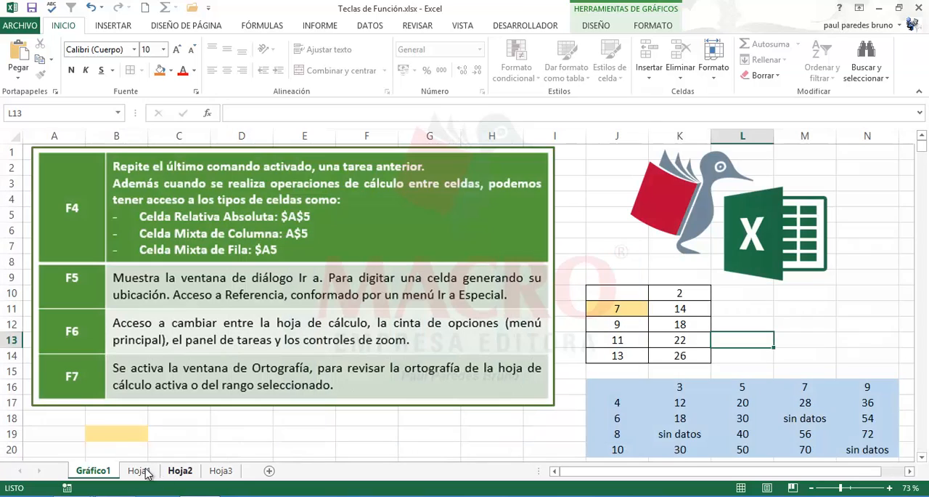
click(222, 472)
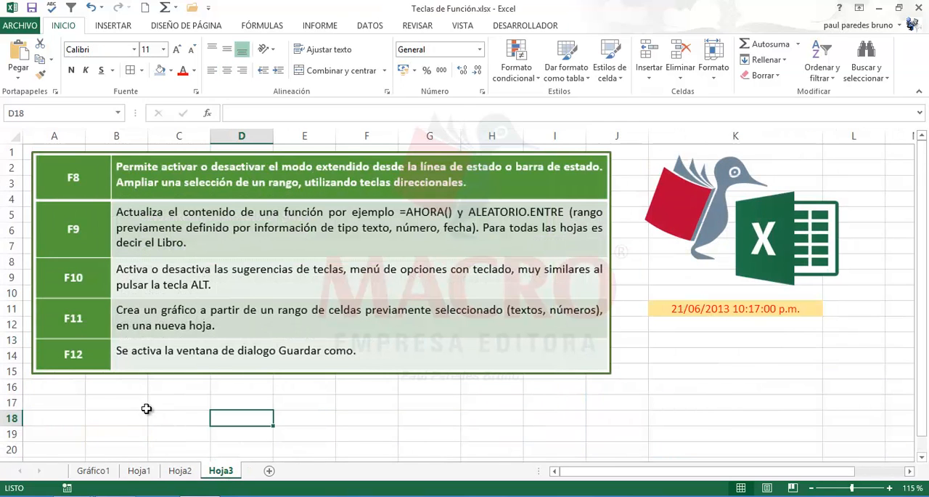
click(143, 405)
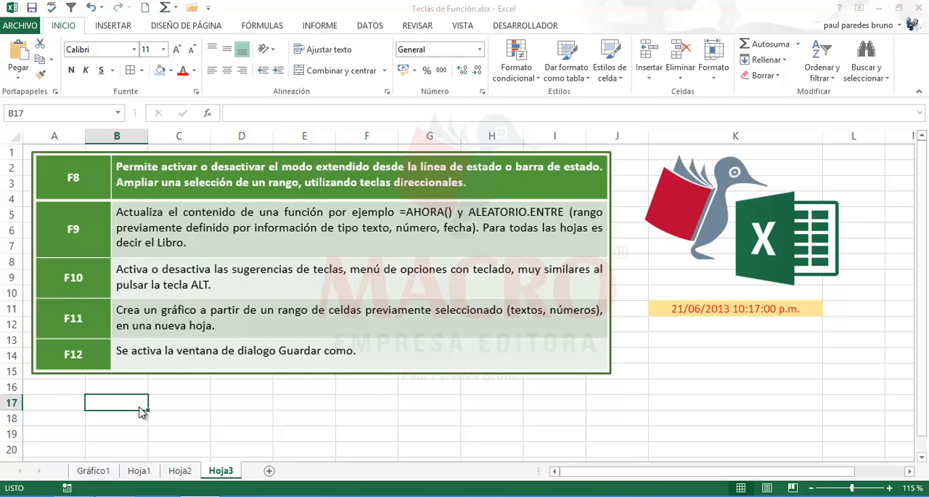
key(F12)
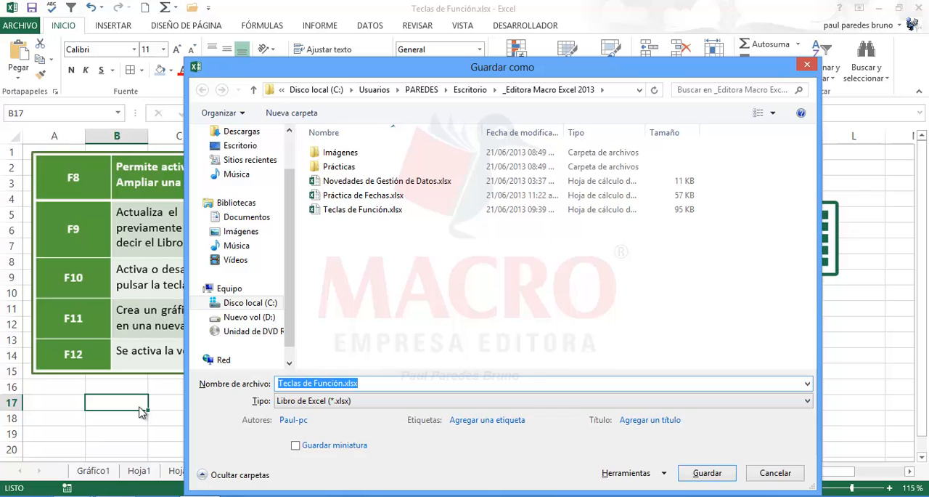
drag(284, 74, 245, 51)
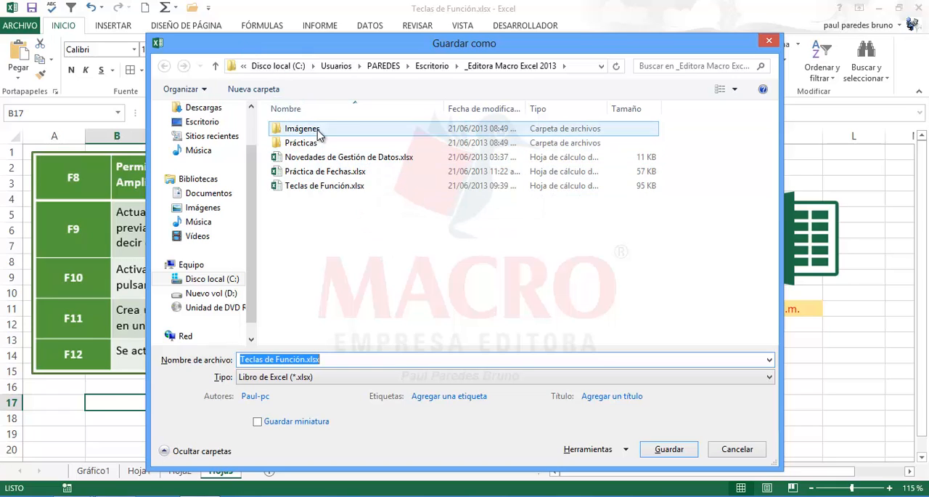
click(325, 359)
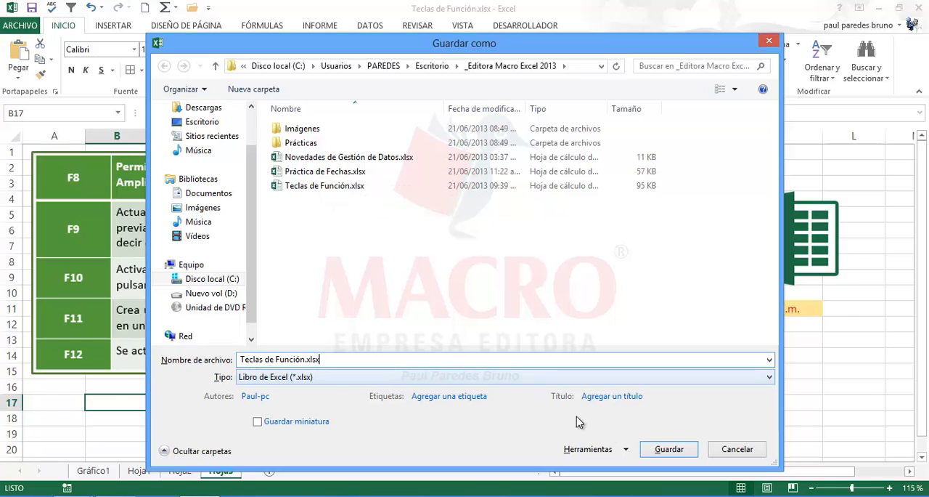
click(663, 448)
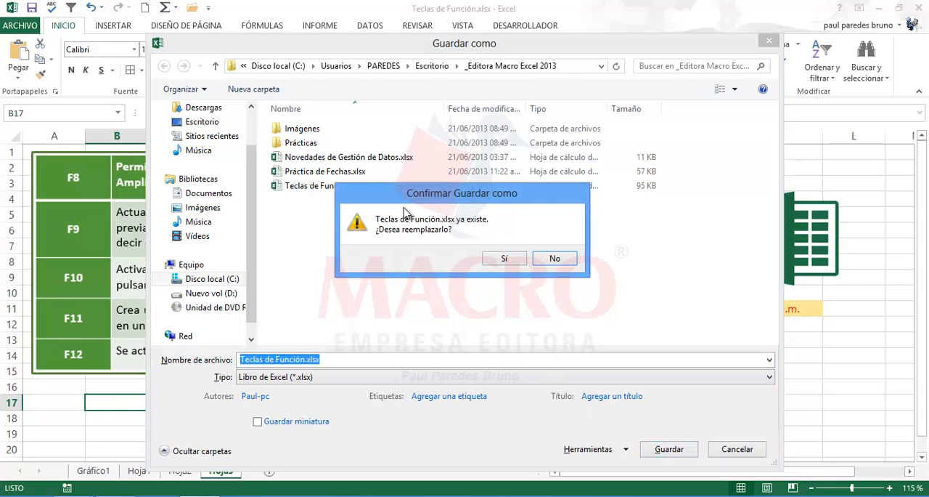
click(505, 261)
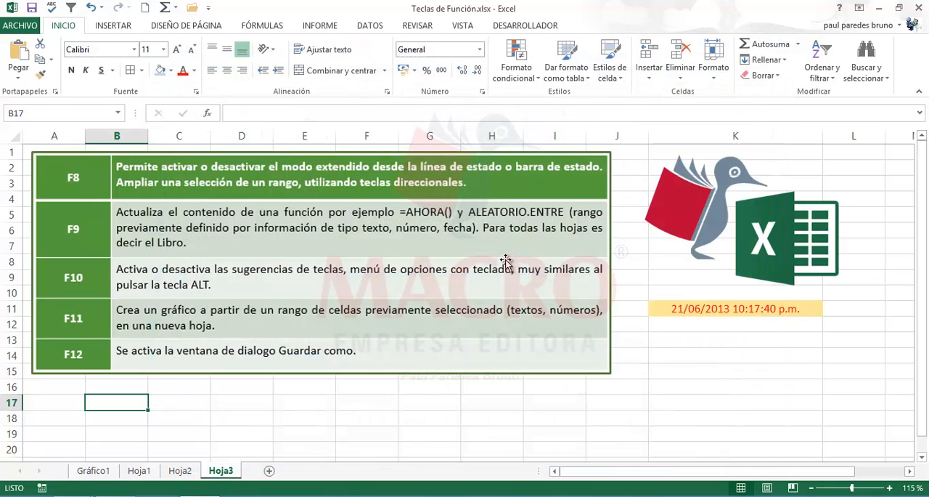
click(382, 396)
click(274, 404)
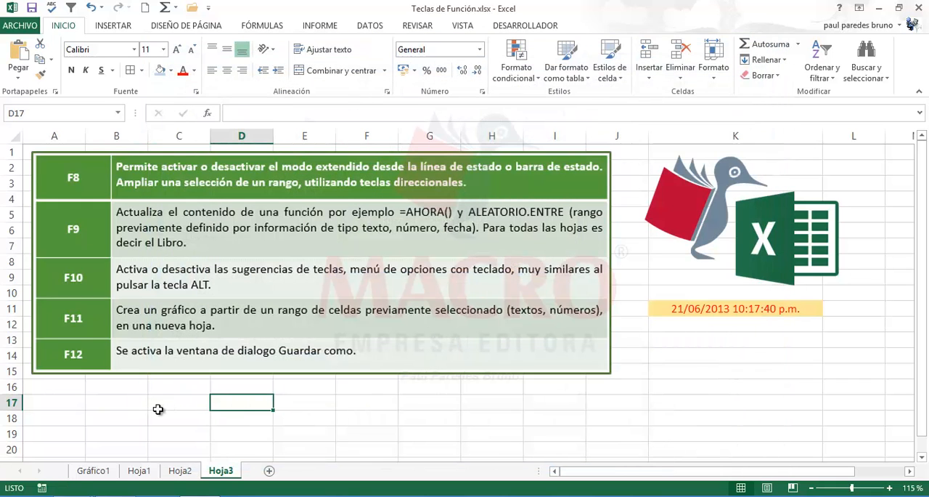
click(159, 406)
click(102, 409)
click(340, 411)
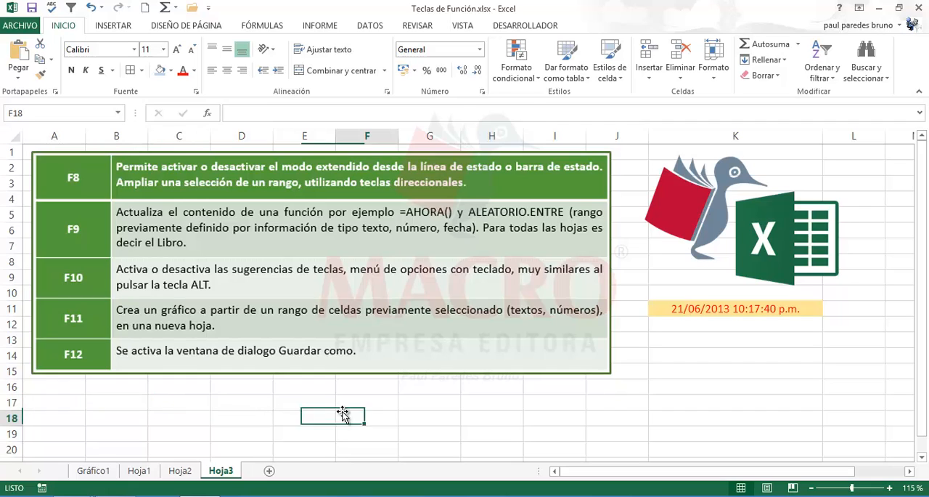
click(698, 399)
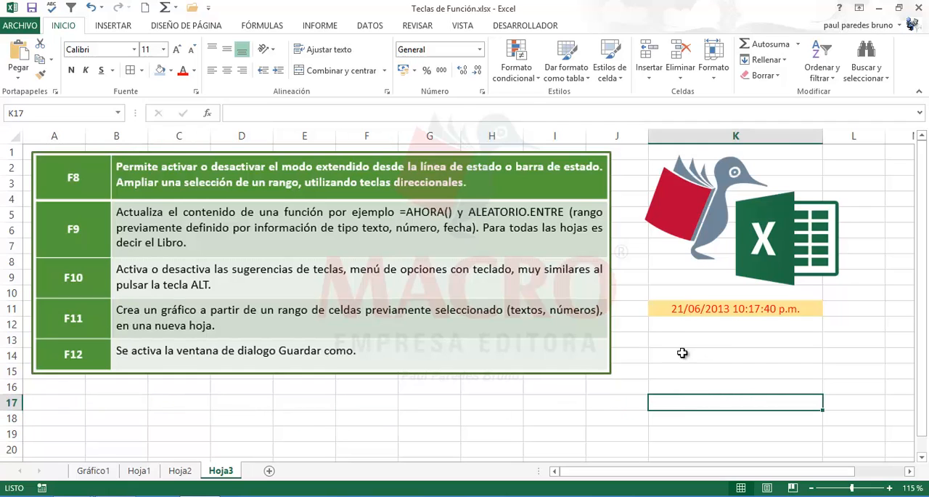
click(666, 310)
- Review the multiplication table on sheet Hoja2 and the names and numbers in rows 15 to 18 of Hoja1
click(181, 472)
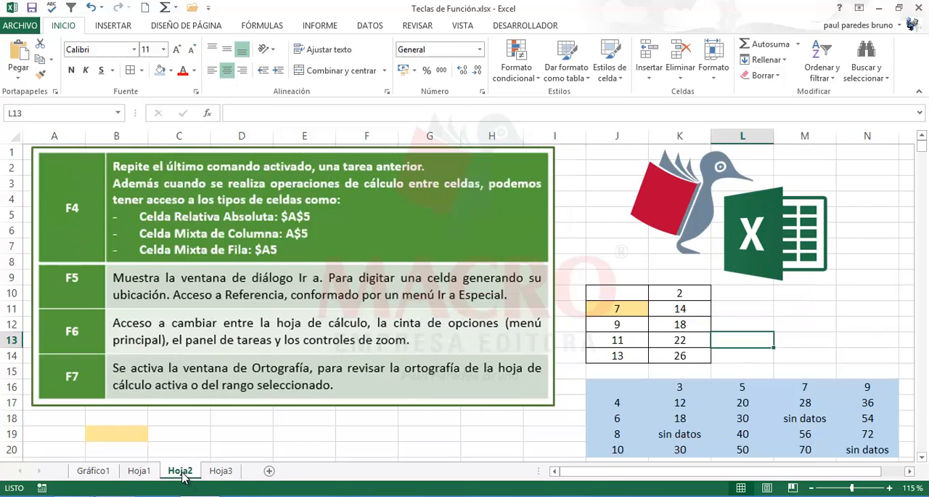
drag(624, 389, 778, 430)
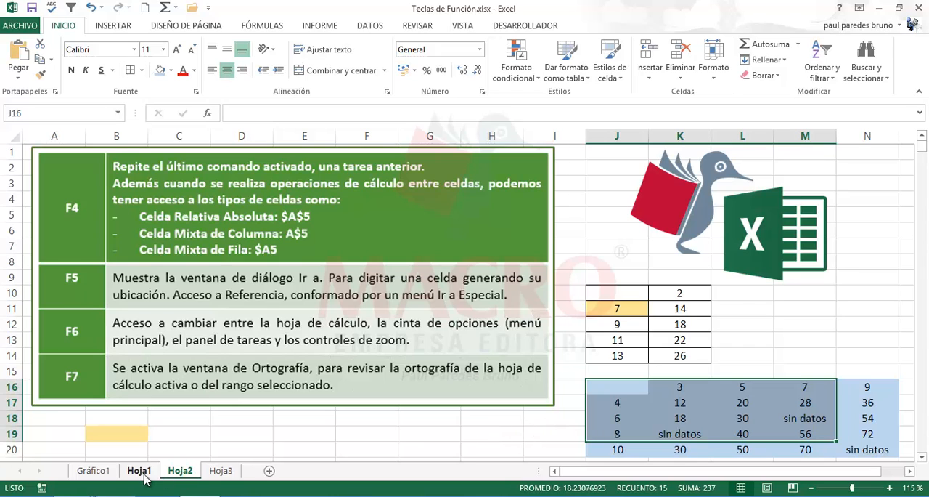
click(139, 470)
click(354, 402)
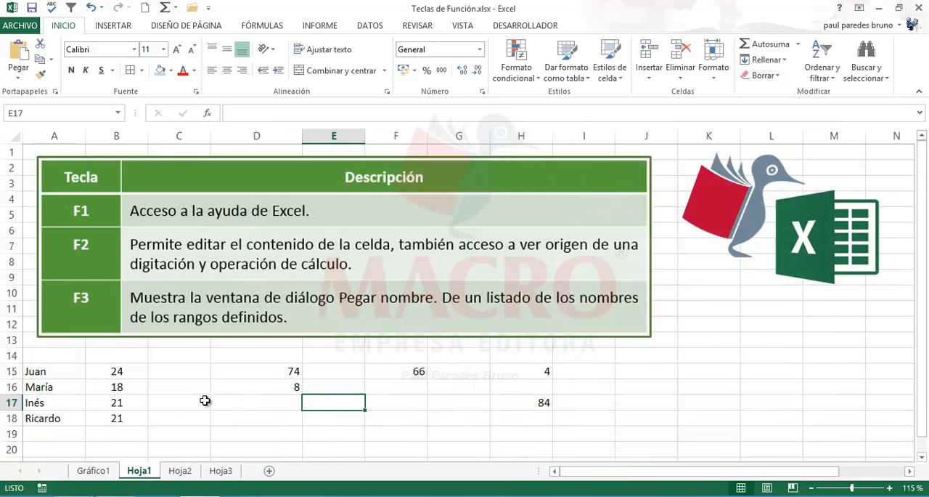
click(73, 372)
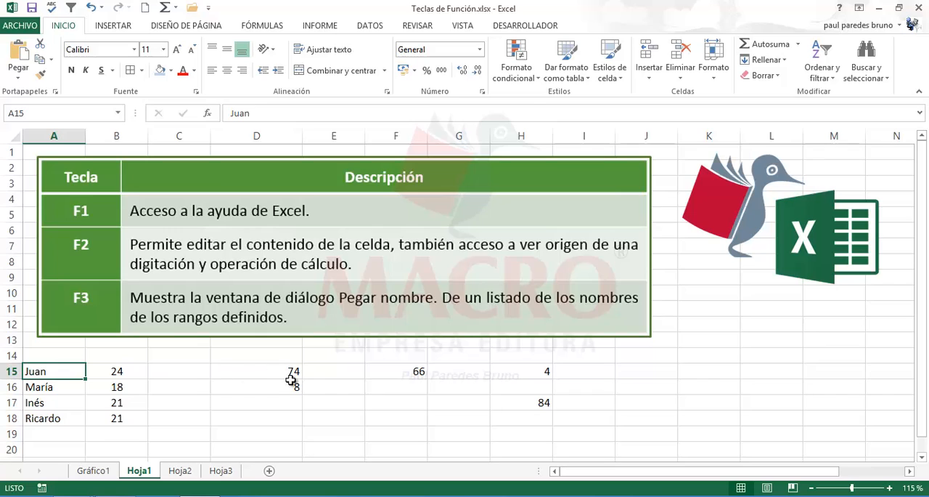
click(291, 383)
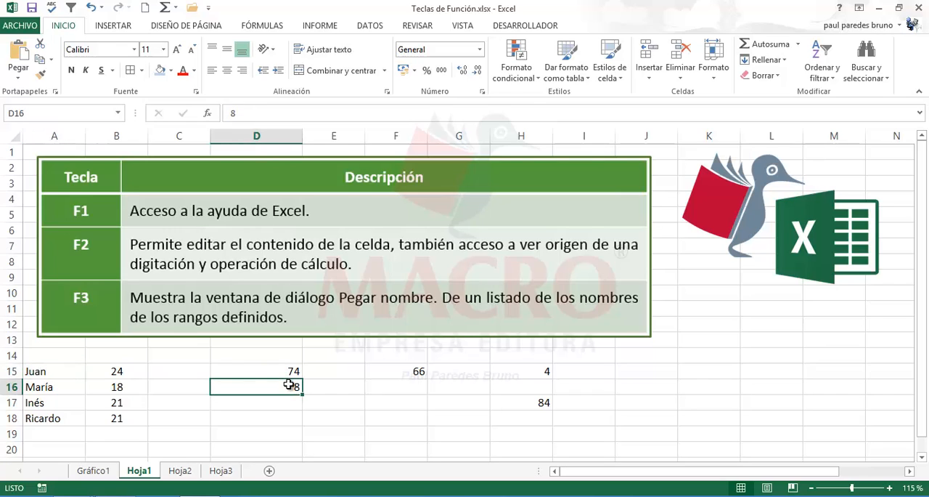
click(392, 402)
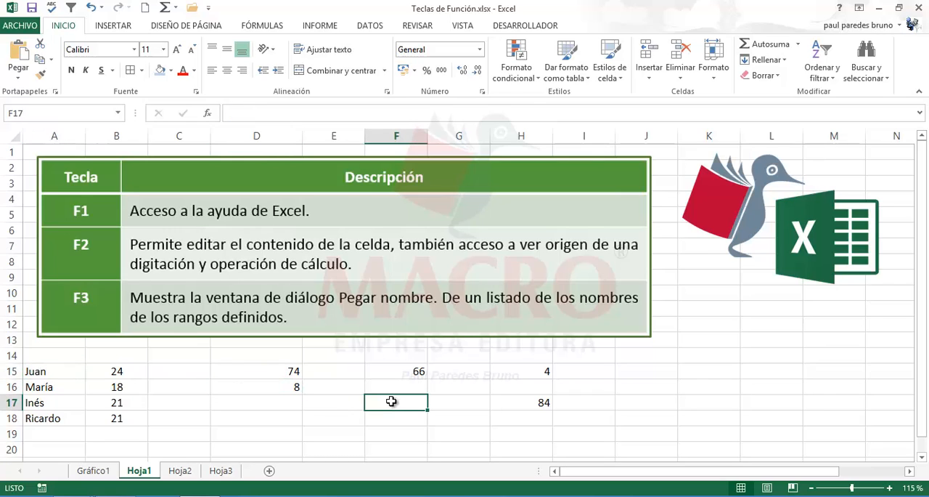